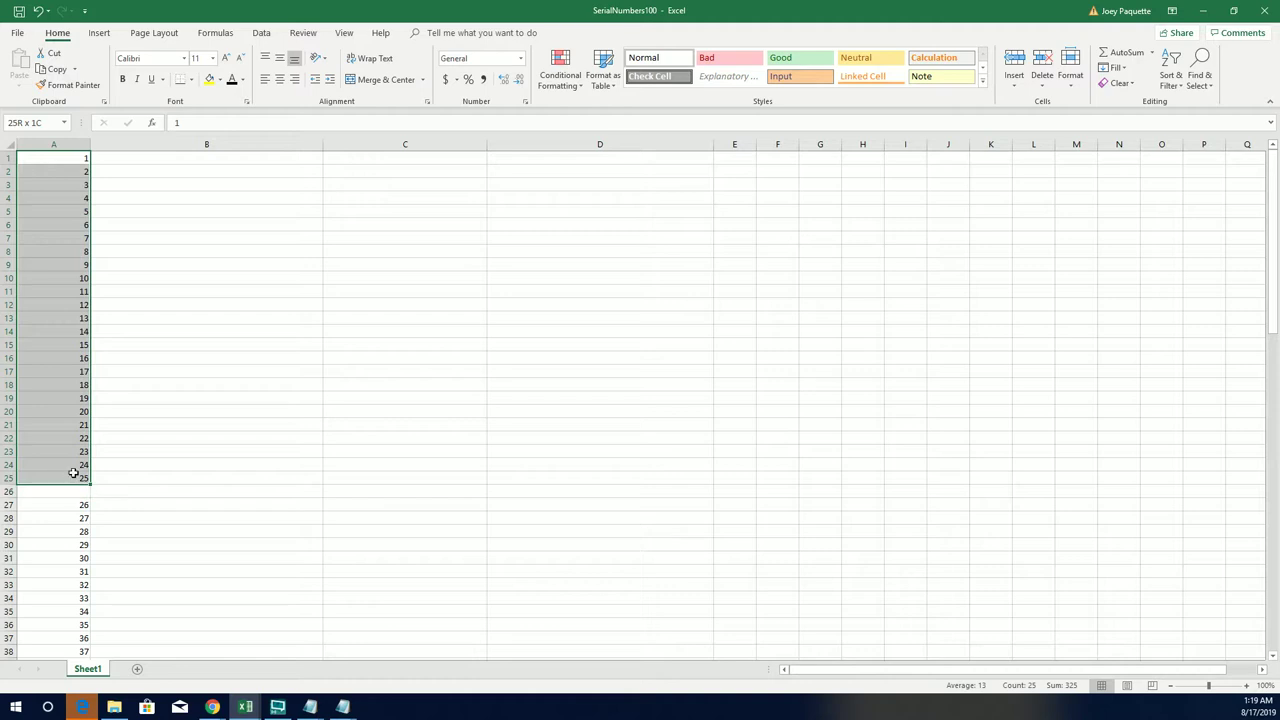
{"action": "left_click_drag", "start_coordinate": [141, 162], "coordinate": [140, 480]}
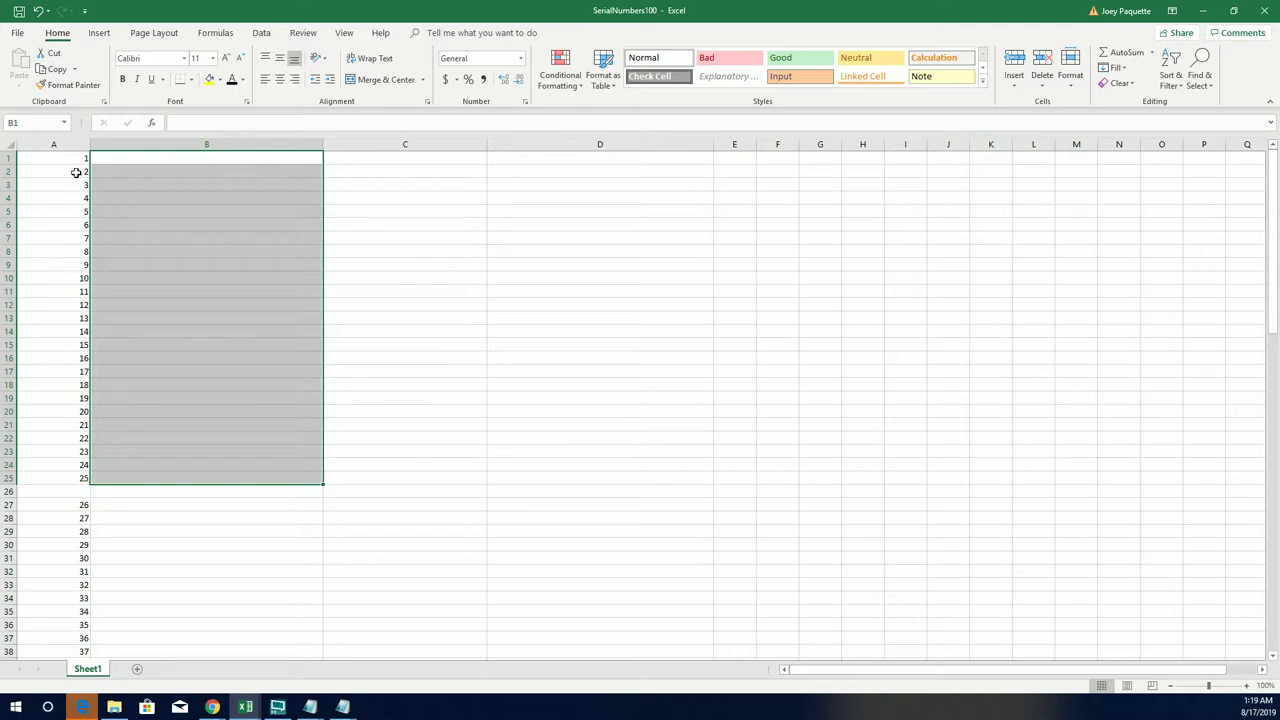
{"action": "left_click", "coordinate": [80, 157]}
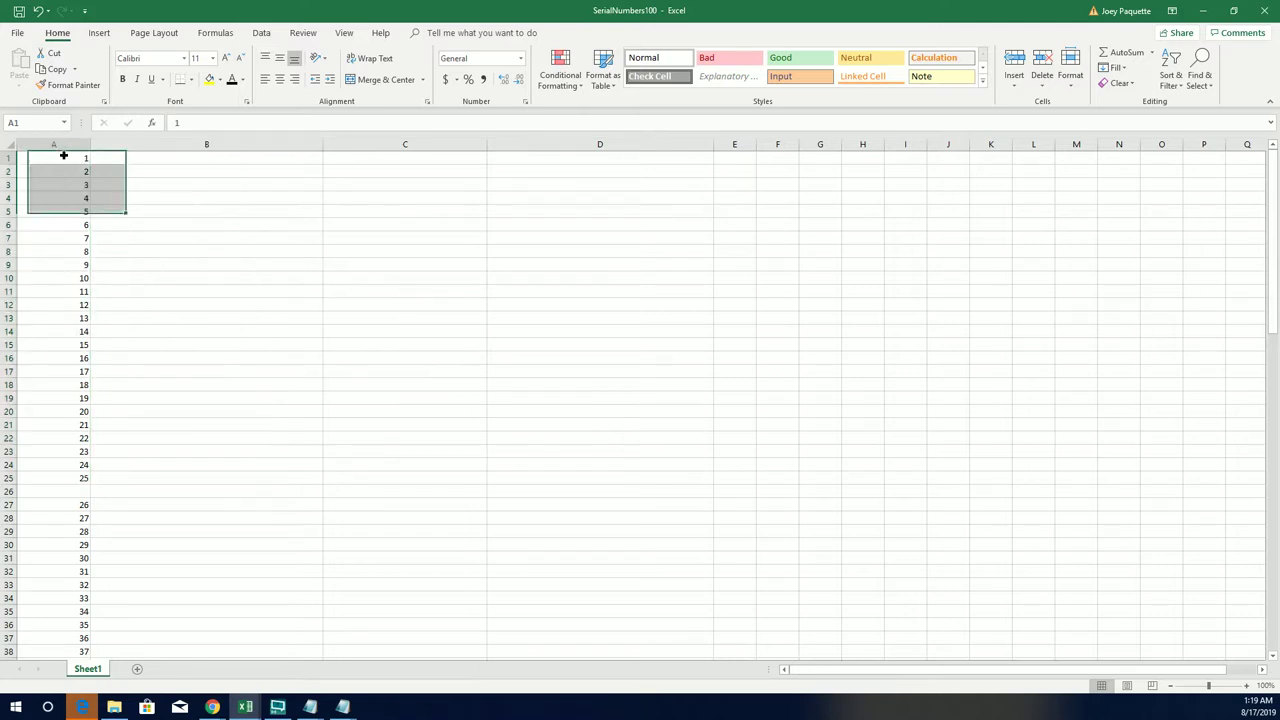
{"action": "left_click", "coordinate": [70, 478]}
{"action": "left_click_drag", "start_coordinate": [105, 161], "coordinate": [134, 478]}
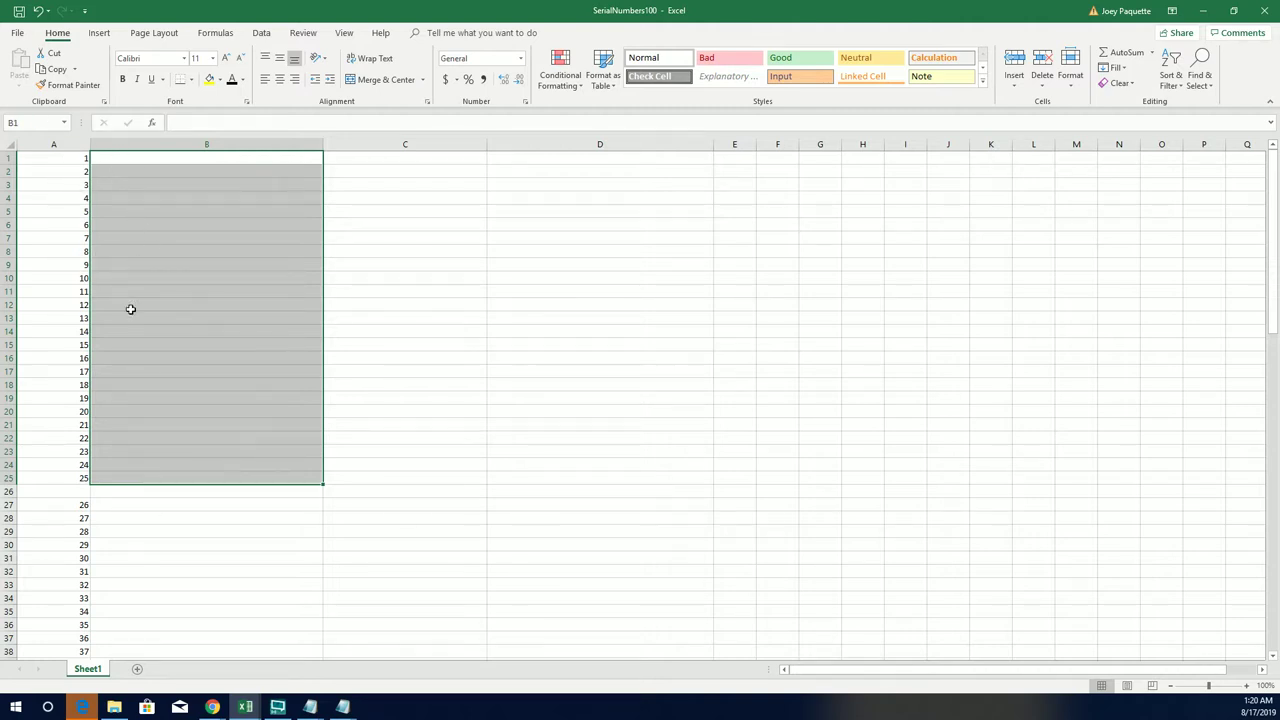
{"action": "left_click_drag", "start_coordinate": [64, 157], "coordinate": [62, 478]}
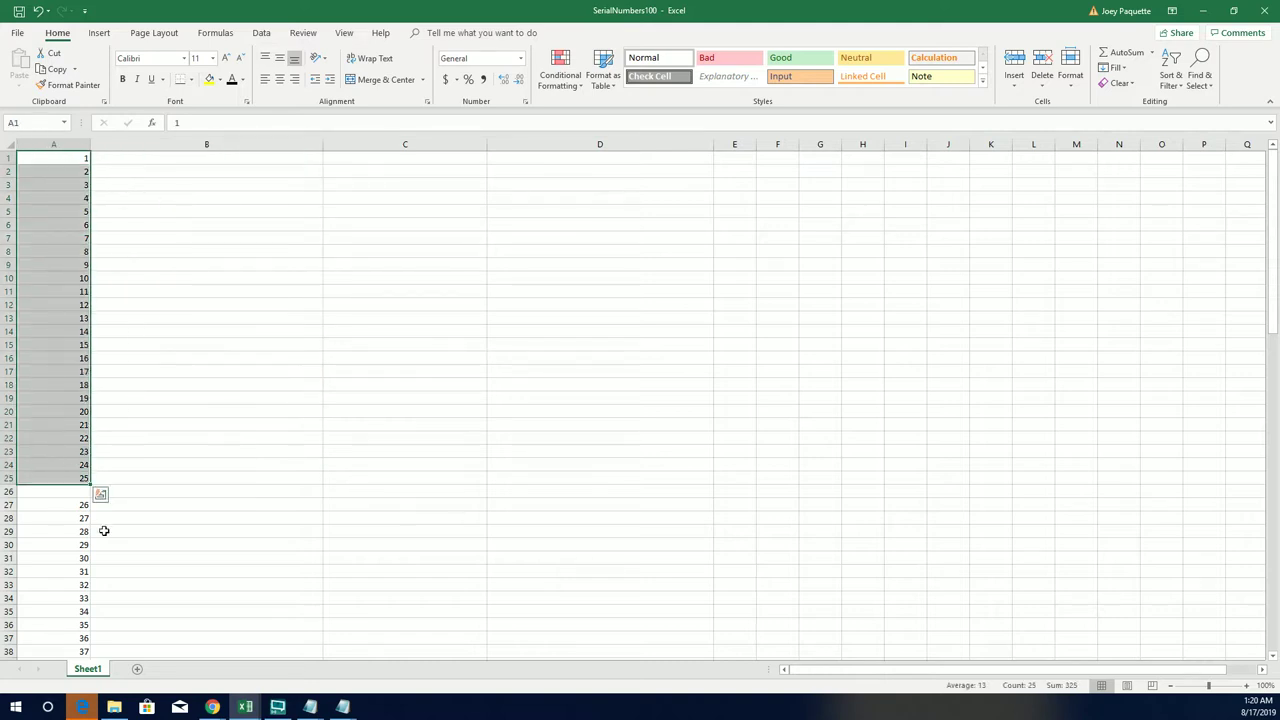
Step: Center the "Reds" entry in cell A103, below the serial numbers in column A
{"action": "scroll", "coordinate": [110, 484], "scroll_direction": "down", "scroll_amount": 20}
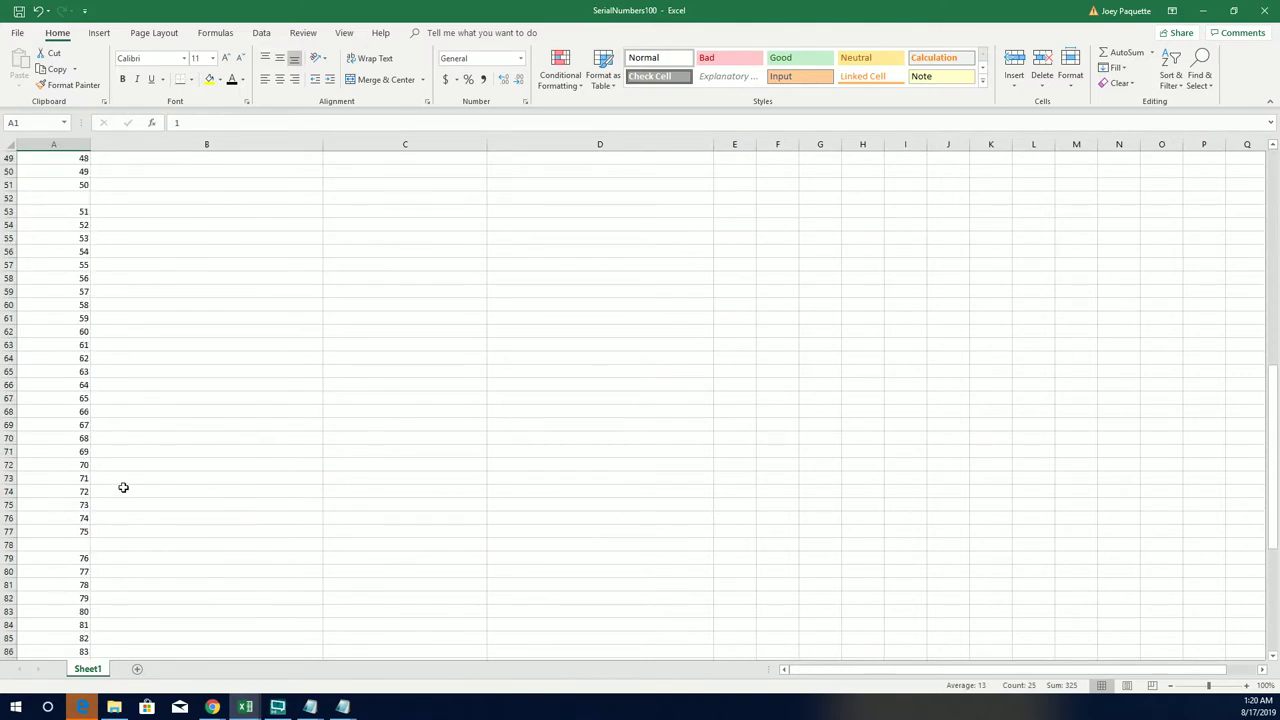
{"action": "scroll", "coordinate": [130, 486], "scroll_direction": "down", "scroll_amount": 1}
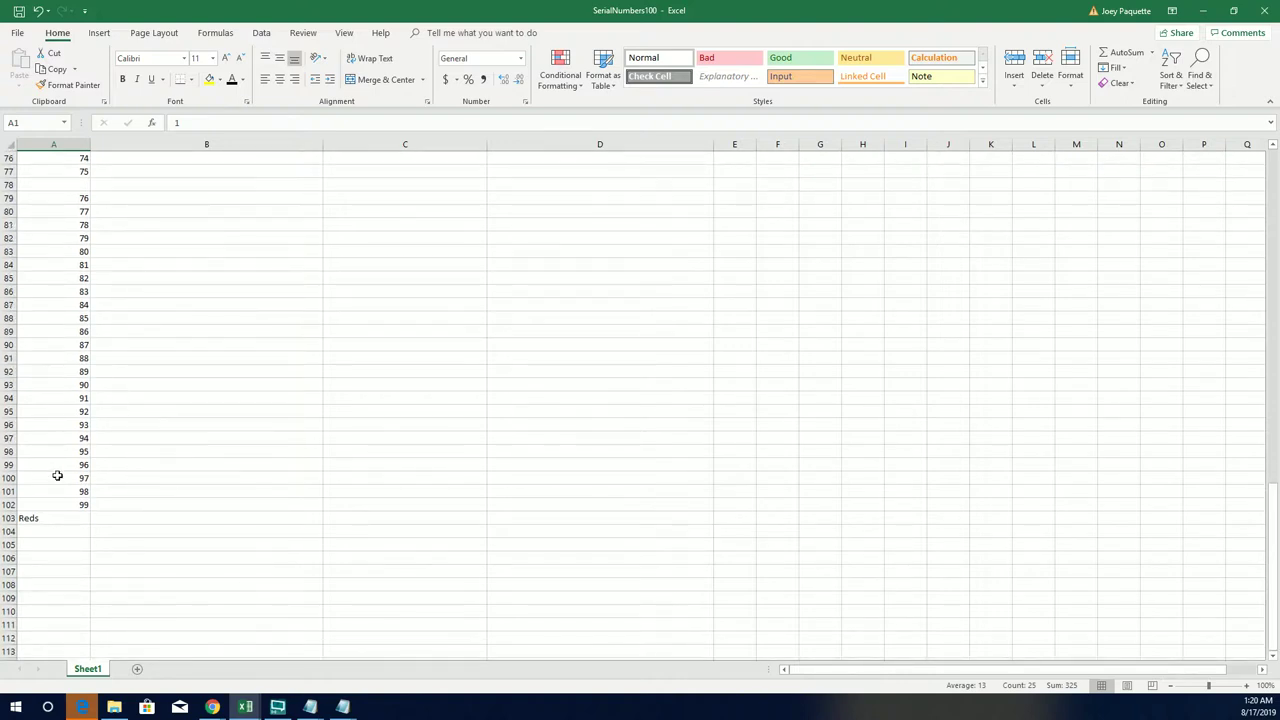
{"action": "left_click", "coordinate": [59, 518]}
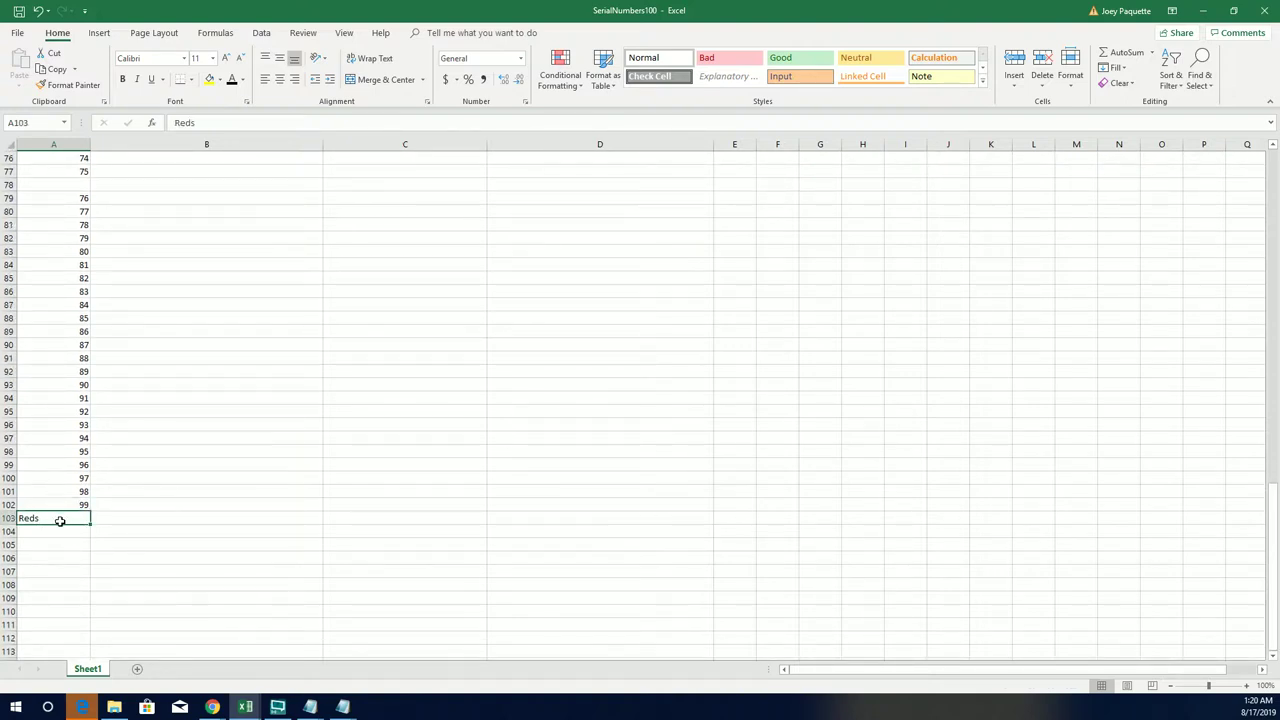
{"action": "right_click", "coordinate": [59, 520]}
{"action": "left_click", "coordinate": [100, 557]}
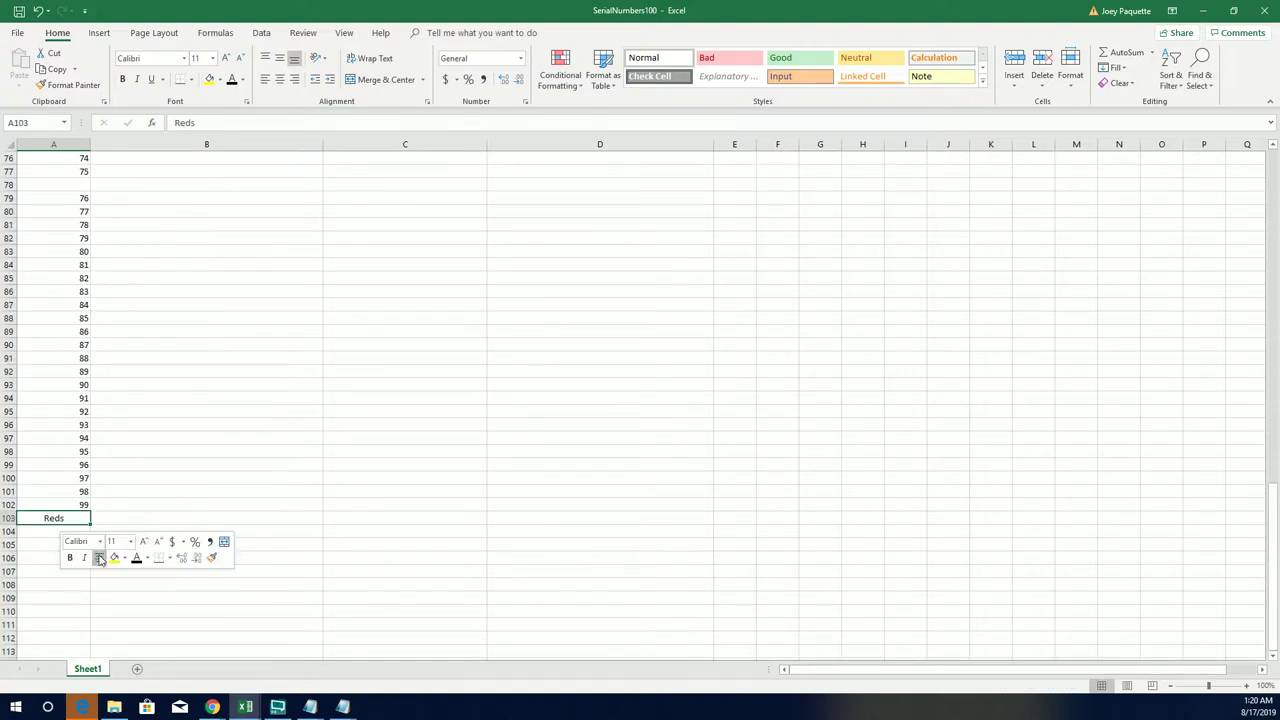
Step: Change the text of cell A103 to "Redemption"
{"action": "double_click", "coordinate": [57, 518]}
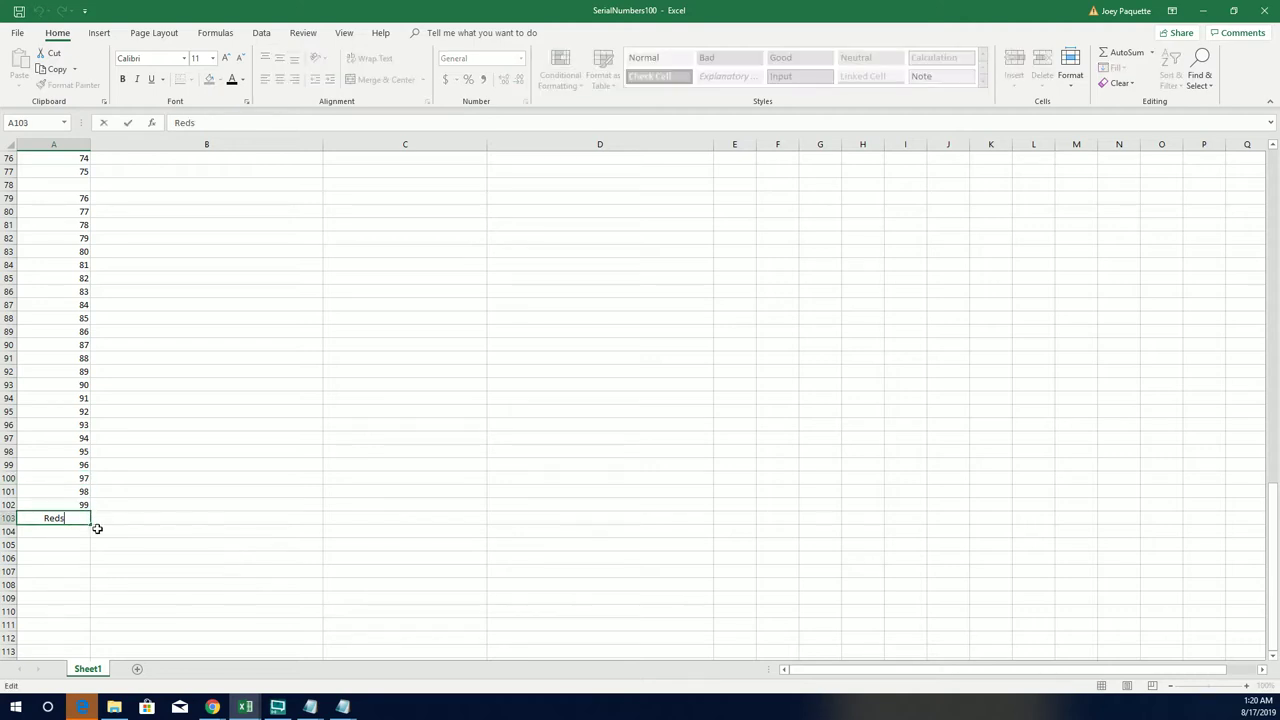
{"action": "key", "text": "BackSpace"}
{"action": "type", "text": "emk"}
{"action": "key", "text": "BackSpace"}
{"action": "type", "text": "ption"}
{"action": "left_click_drag", "start_coordinate": [229, 429], "coordinate": [229, 412]}
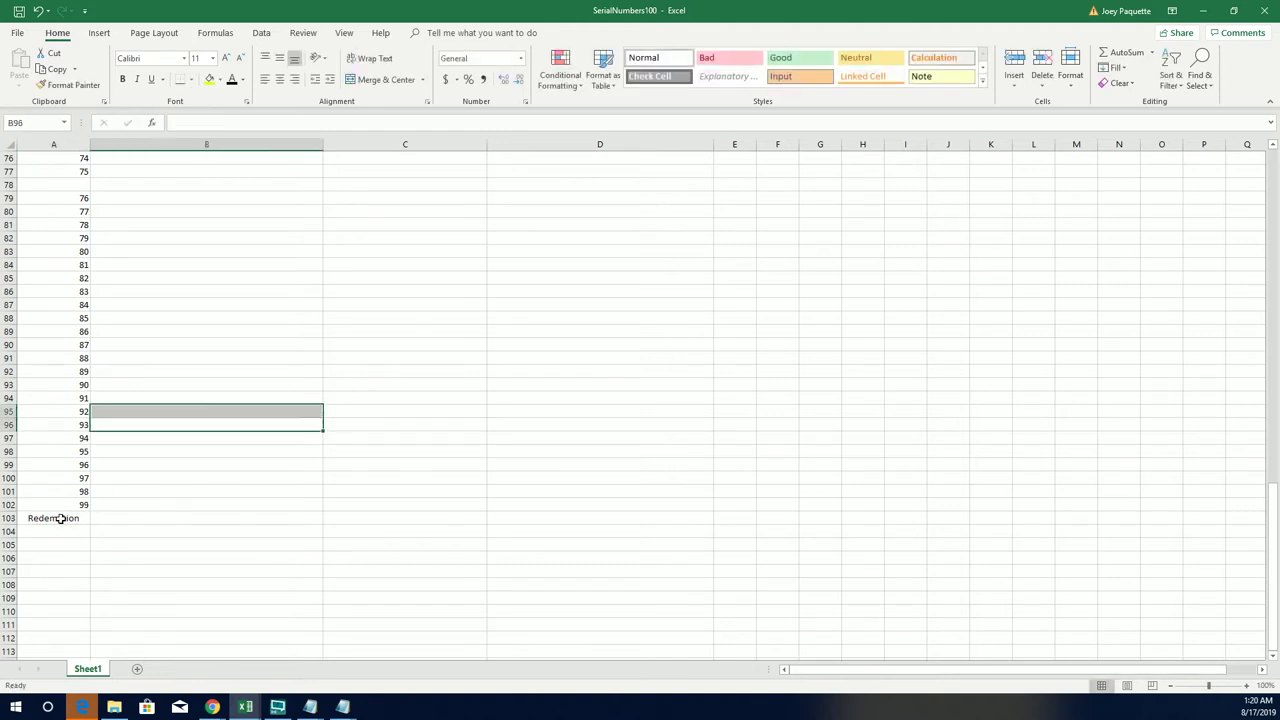
{"action": "scroll", "coordinate": [61, 518], "scroll_direction": "up", "scroll_amount": 20}
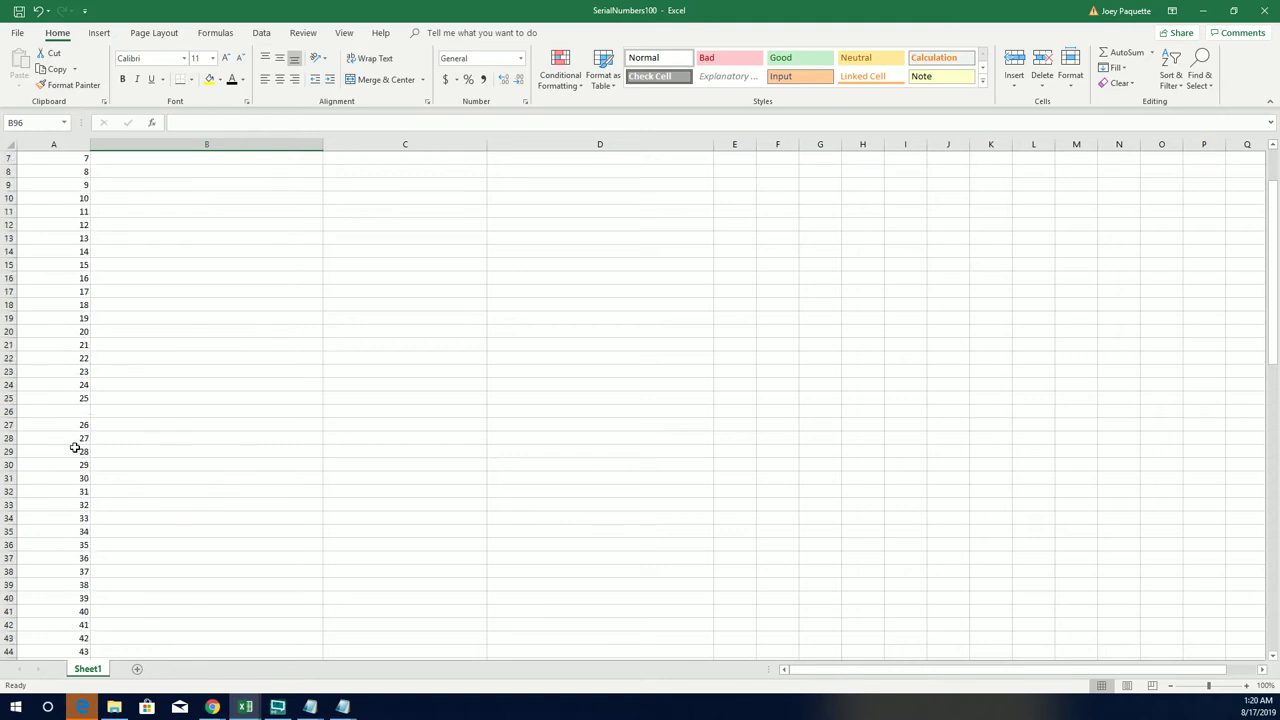
{"action": "scroll", "coordinate": [75, 448], "scroll_direction": "up", "scroll_amount": 2}
{"action": "left_click_drag", "start_coordinate": [62, 159], "coordinate": [86, 478]}
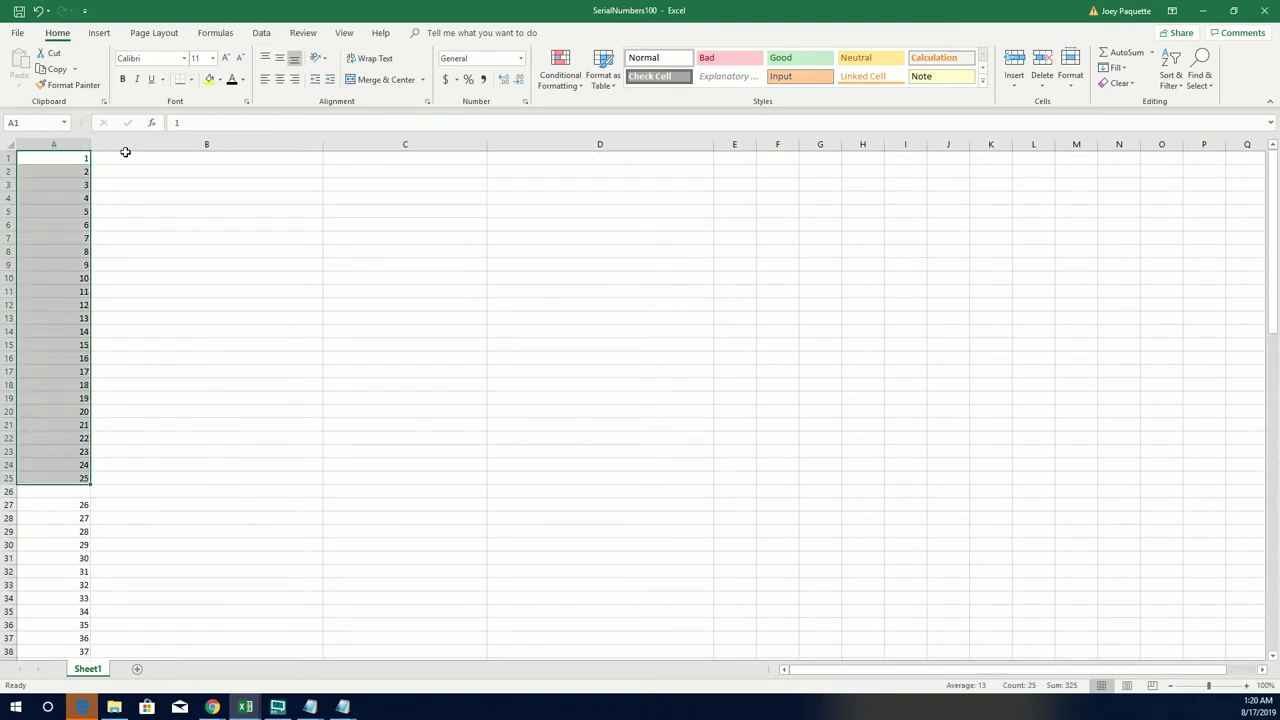
{"action": "left_click_drag", "start_coordinate": [124, 153], "coordinate": [166, 480]}
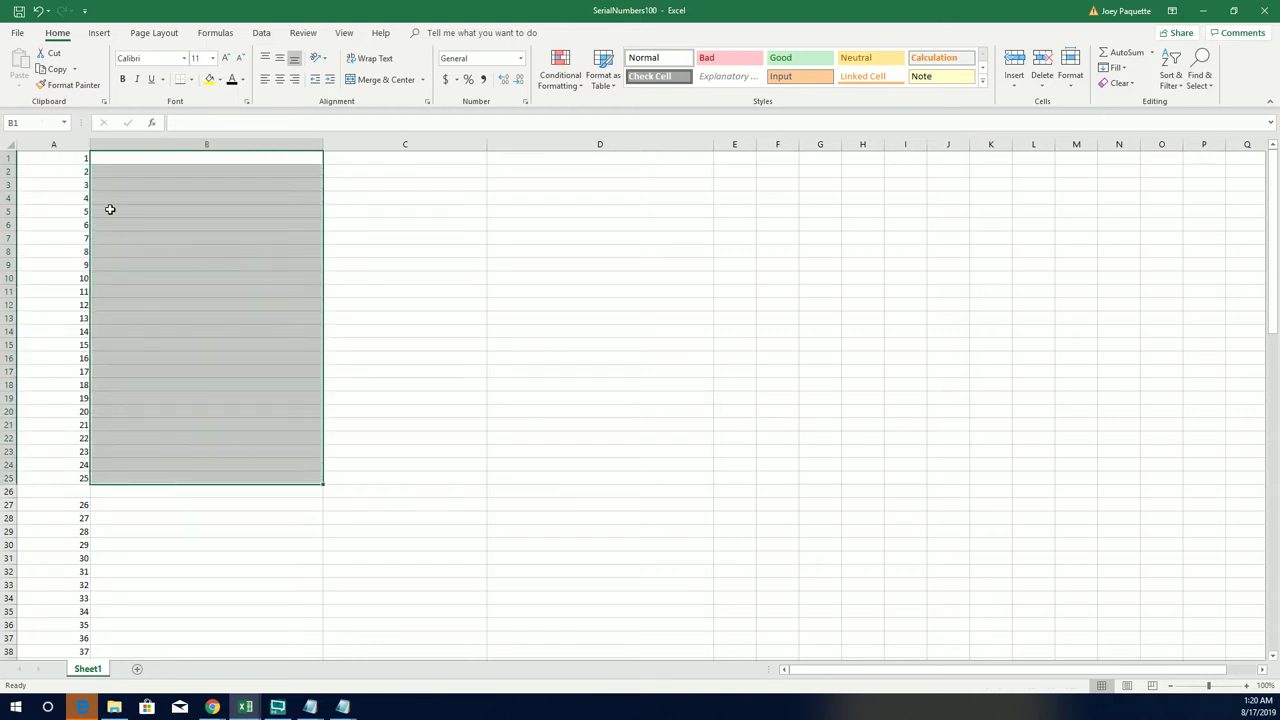
{"action": "left_click", "coordinate": [107, 160]}
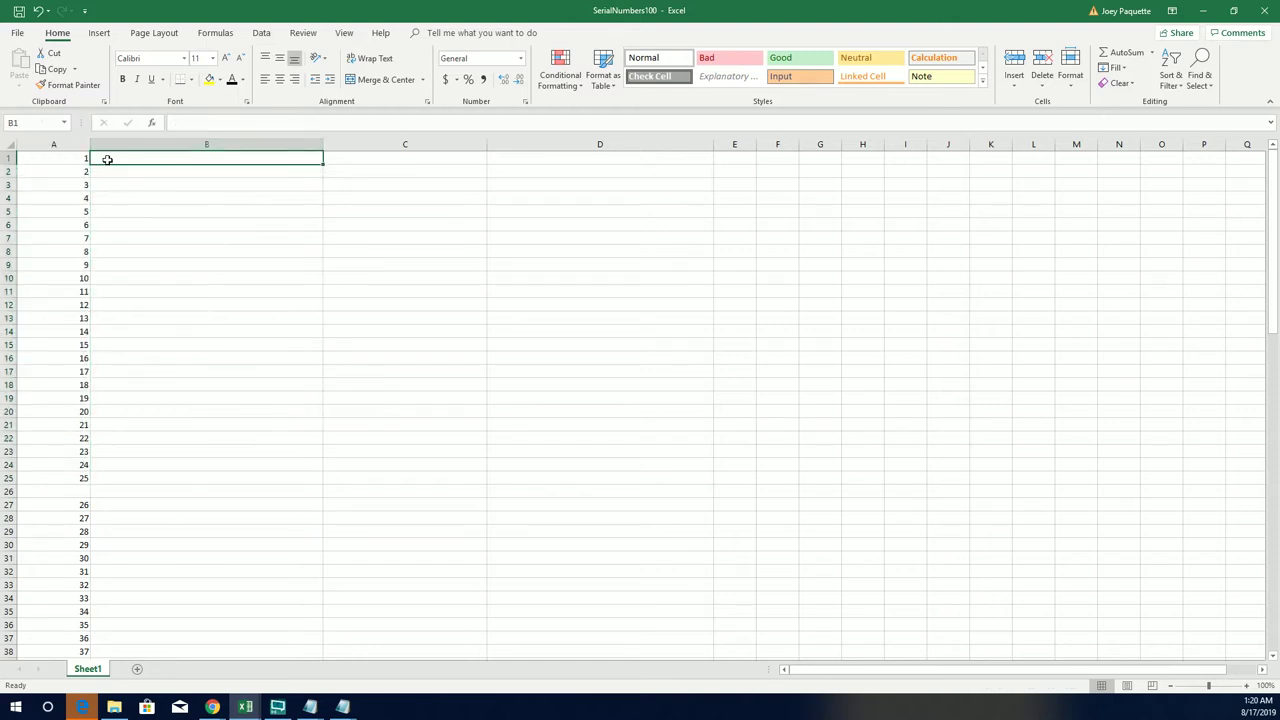
{"action": "left_click", "coordinate": [98, 478]}
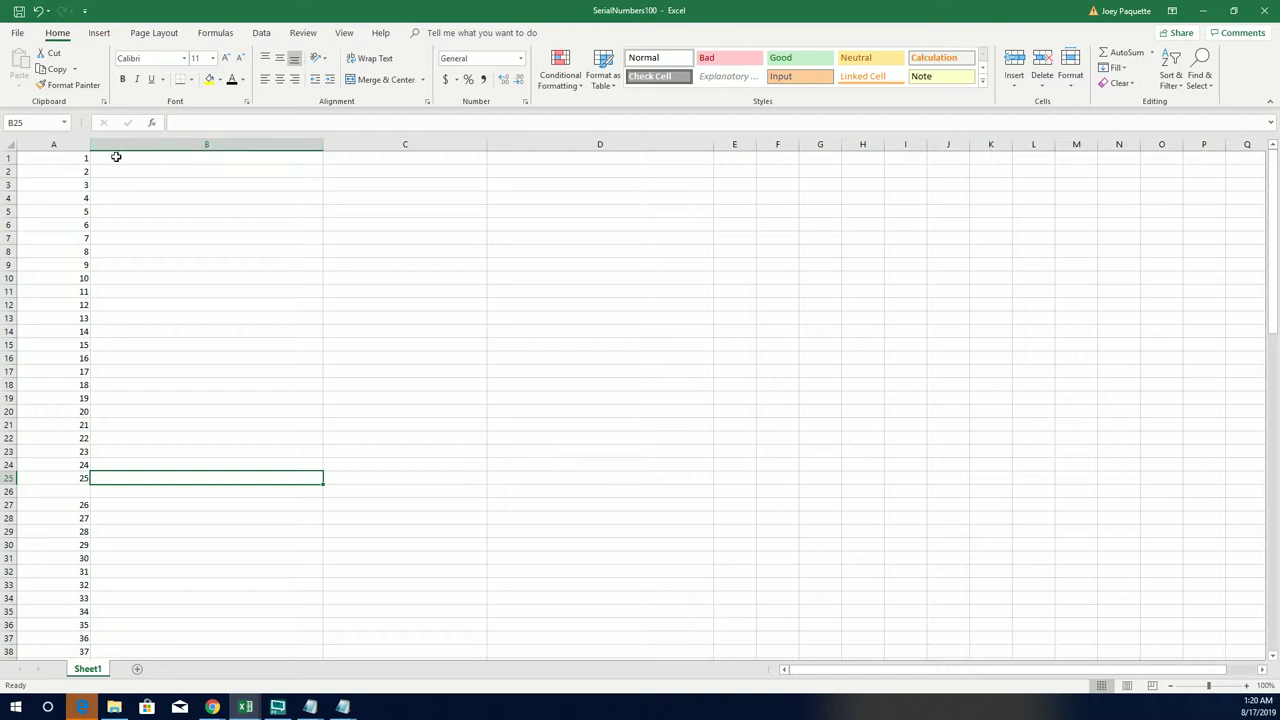
{"action": "left_click_drag", "start_coordinate": [114, 157], "coordinate": [131, 478]}
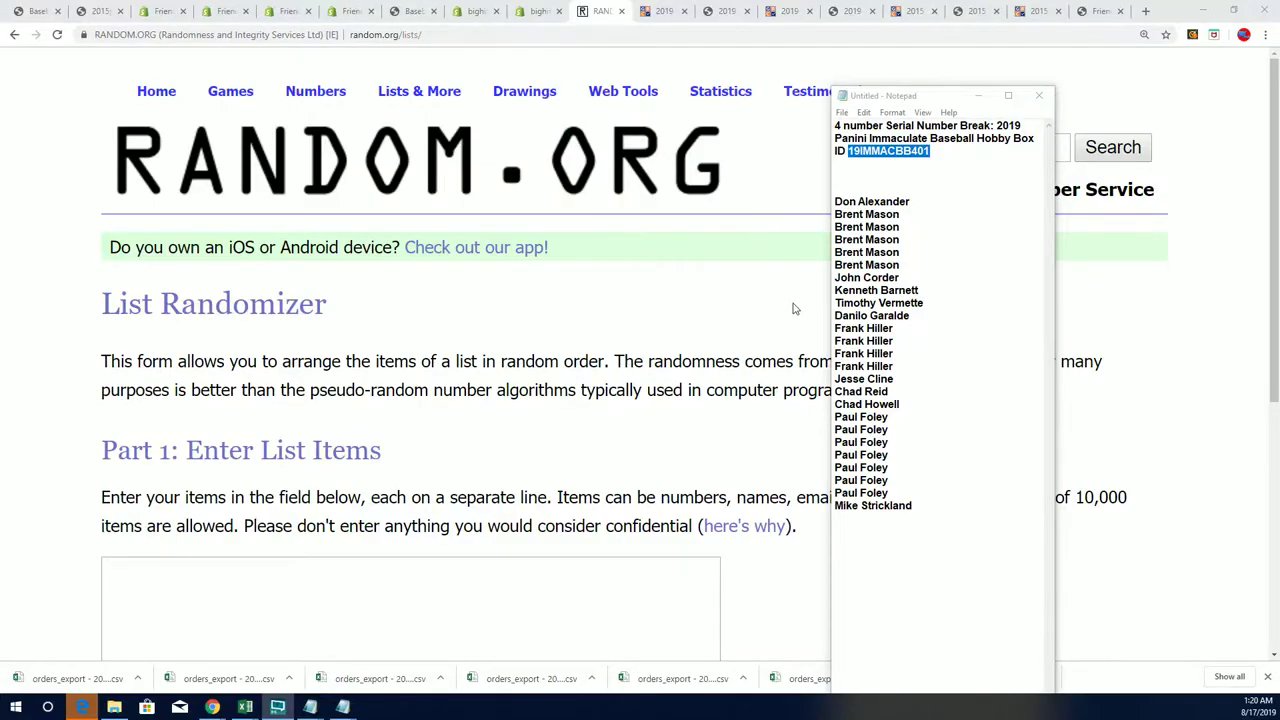
Step: Copy all the participant names from the Notepad list and paste them into the RANDOM.ORG List Randomizer's items field
{"action": "left_click_drag", "start_coordinate": [921, 505], "coordinate": [840, 201]}
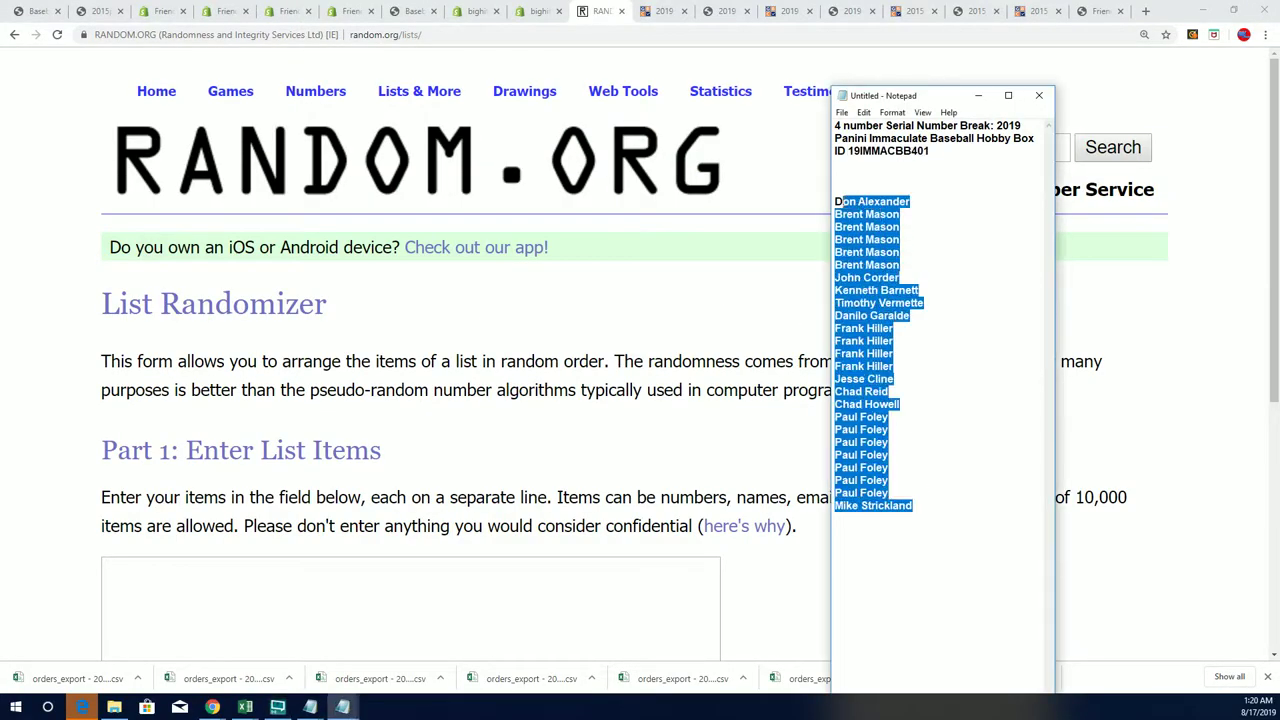
{"action": "right_click", "coordinate": [866, 214]}
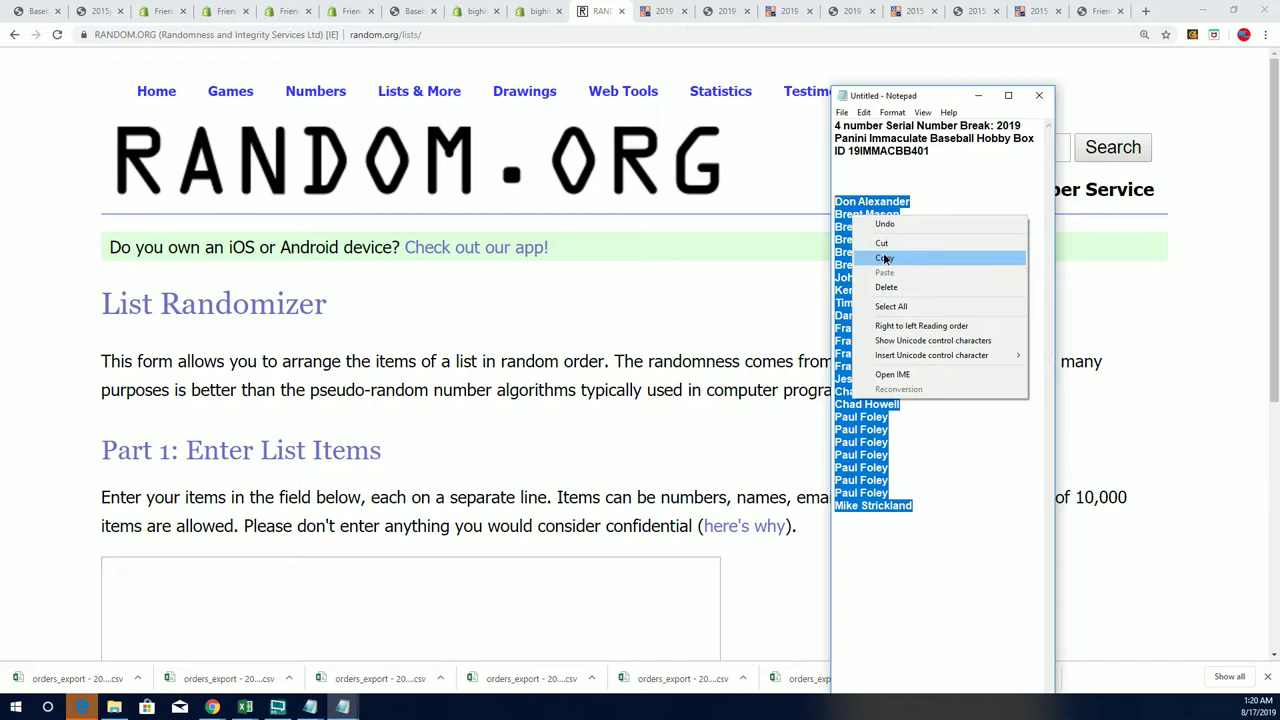
{"action": "left_click", "coordinate": [888, 258]}
{"action": "scroll", "coordinate": [705, 314], "scroll_direction": "down", "scroll_amount": 5}
{"action": "left_click", "coordinate": [118, 133]}
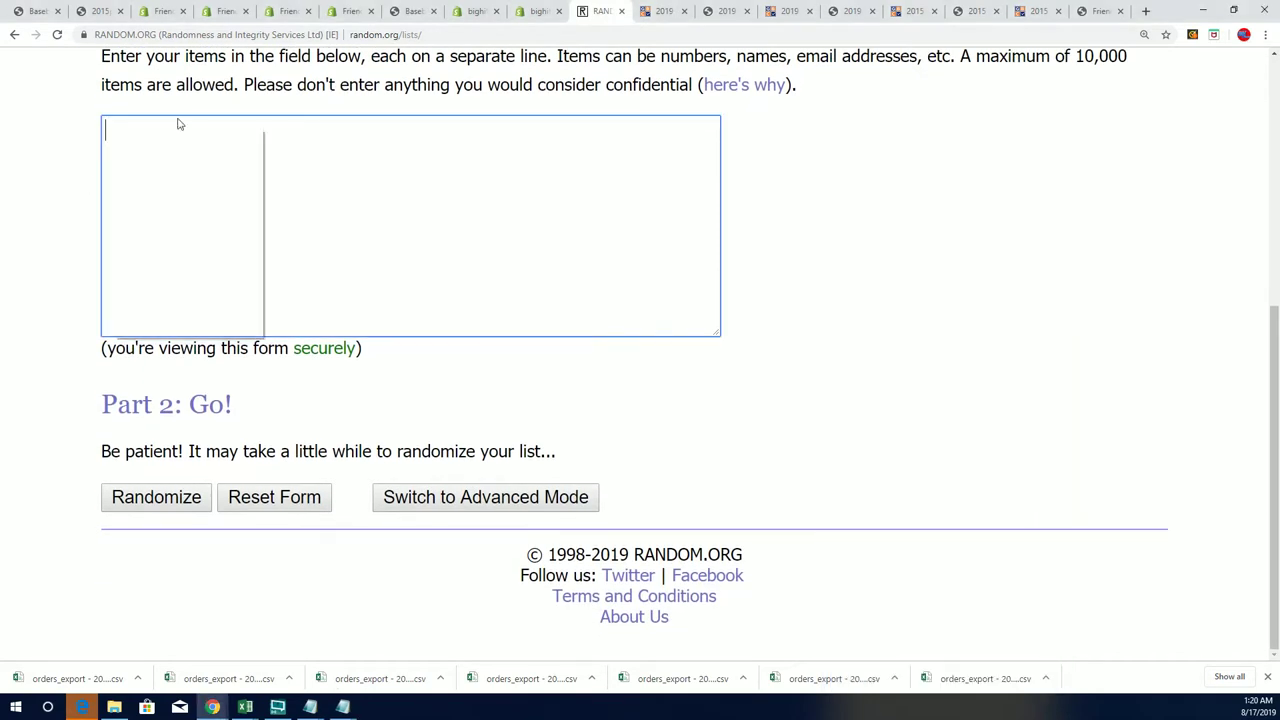
{"action": "right_click", "coordinate": [110, 126]}
{"action": "left_click", "coordinate": [177, 231]}
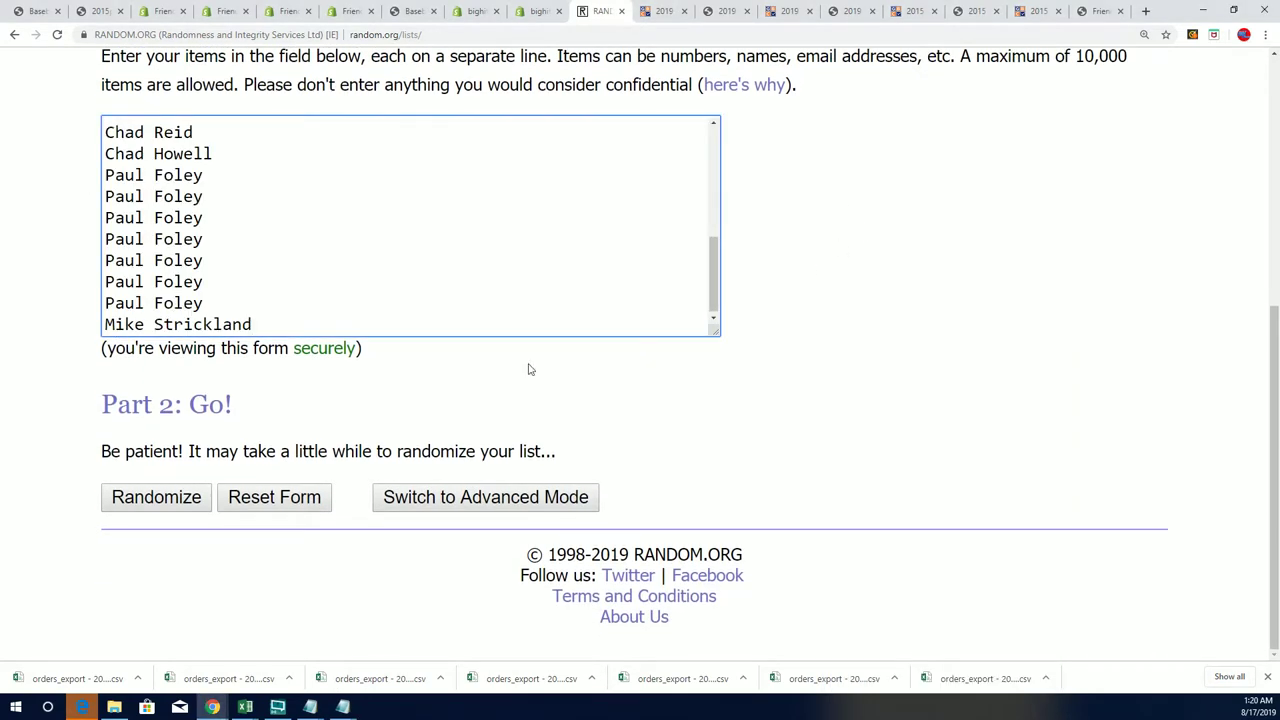
Step: Randomize the list of participant names seven times in total
{"action": "left_click", "coordinate": [157, 497]}
{"action": "scroll", "coordinate": [286, 300], "scroll_direction": "down", "scroll_amount": 5}
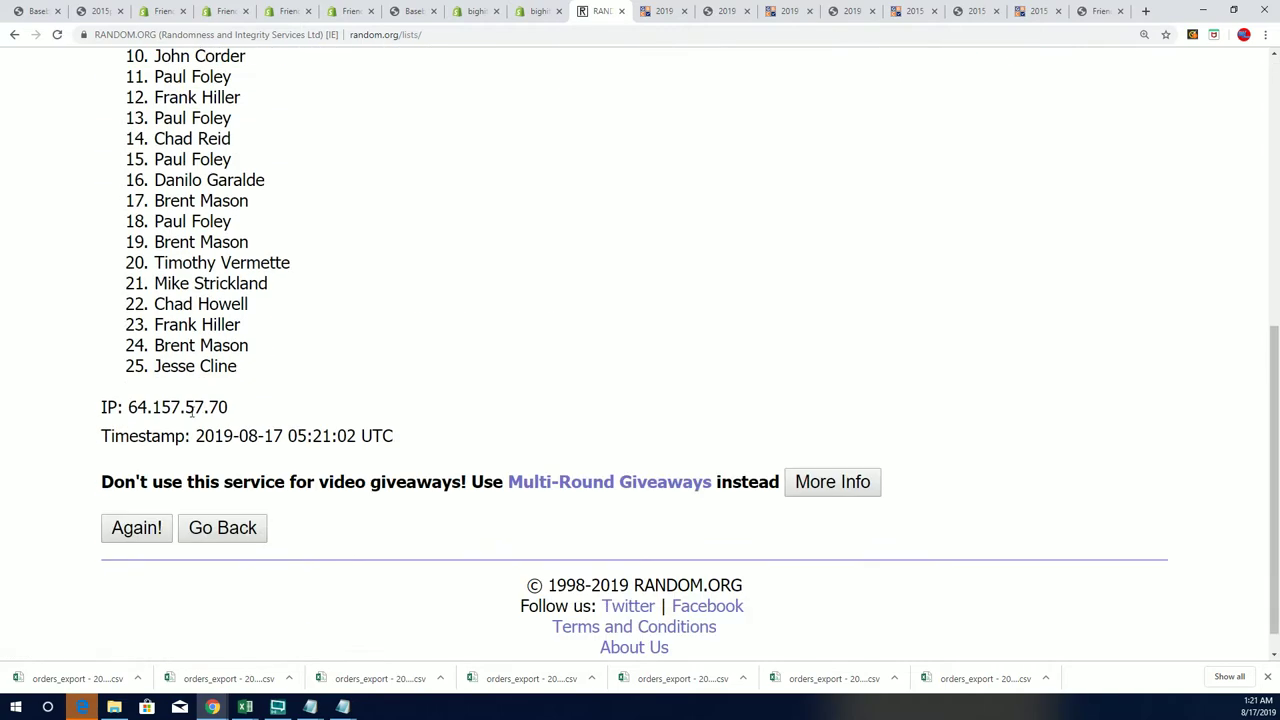
{"action": "left_click", "coordinate": [134, 494]}
{"action": "scroll", "coordinate": [405, 302], "scroll_direction": "down", "scroll_amount": 5}
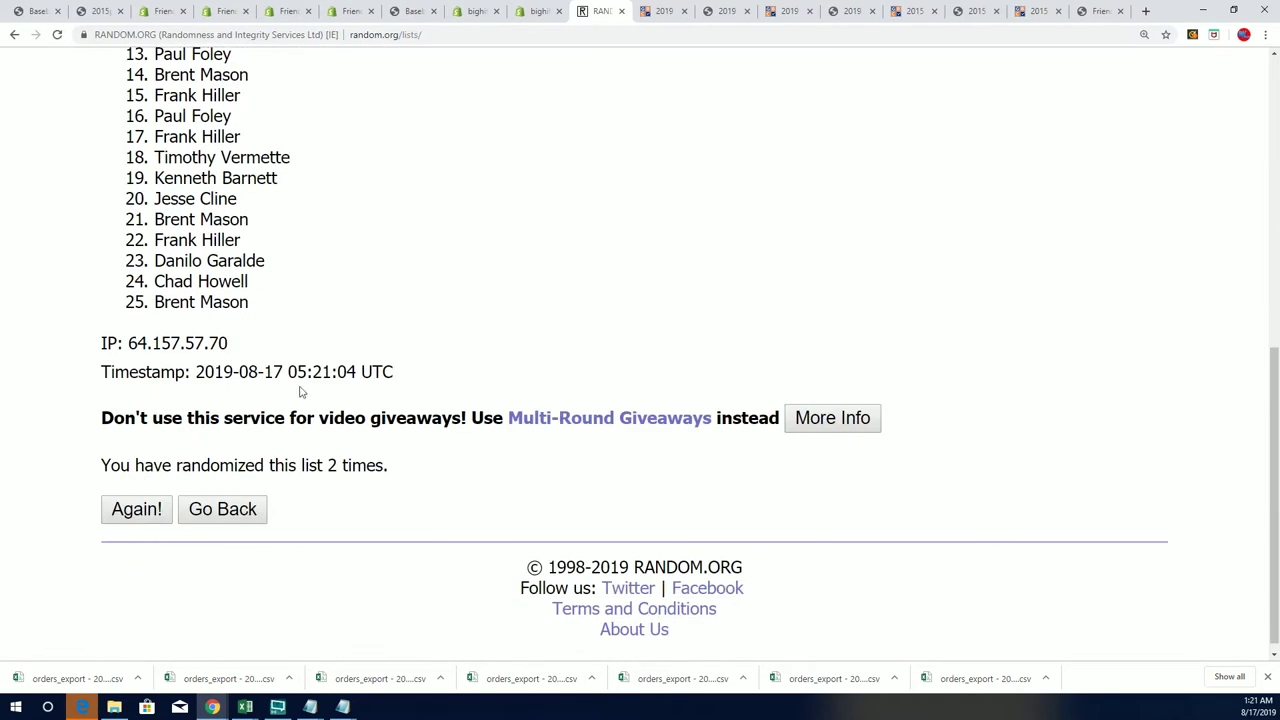
{"action": "left_click", "coordinate": [134, 500]}
{"action": "scroll", "coordinate": [420, 302], "scroll_direction": "down", "scroll_amount": 2}
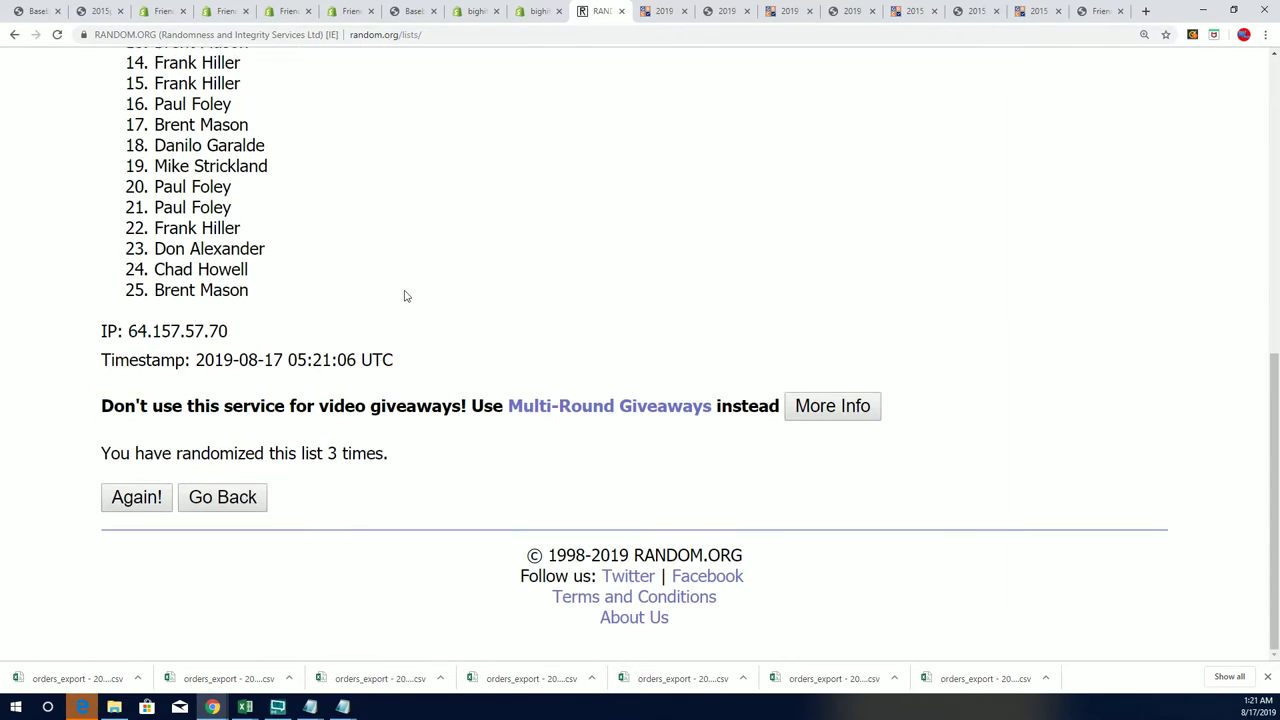
{"action": "left_click", "coordinate": [150, 492]}
{"action": "scroll", "coordinate": [354, 314], "scroll_direction": "down", "scroll_amount": 5}
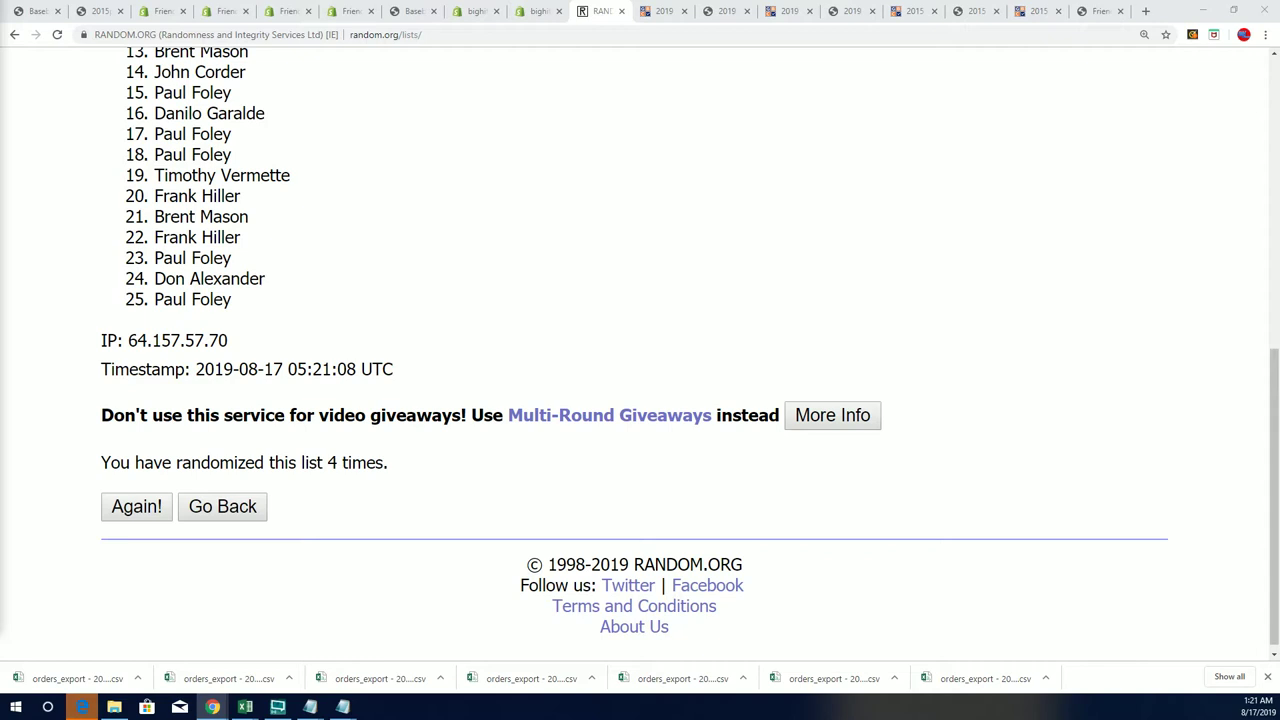
{"action": "left_click", "coordinate": [122, 514]}
{"action": "left_click", "coordinate": [278, 707]}
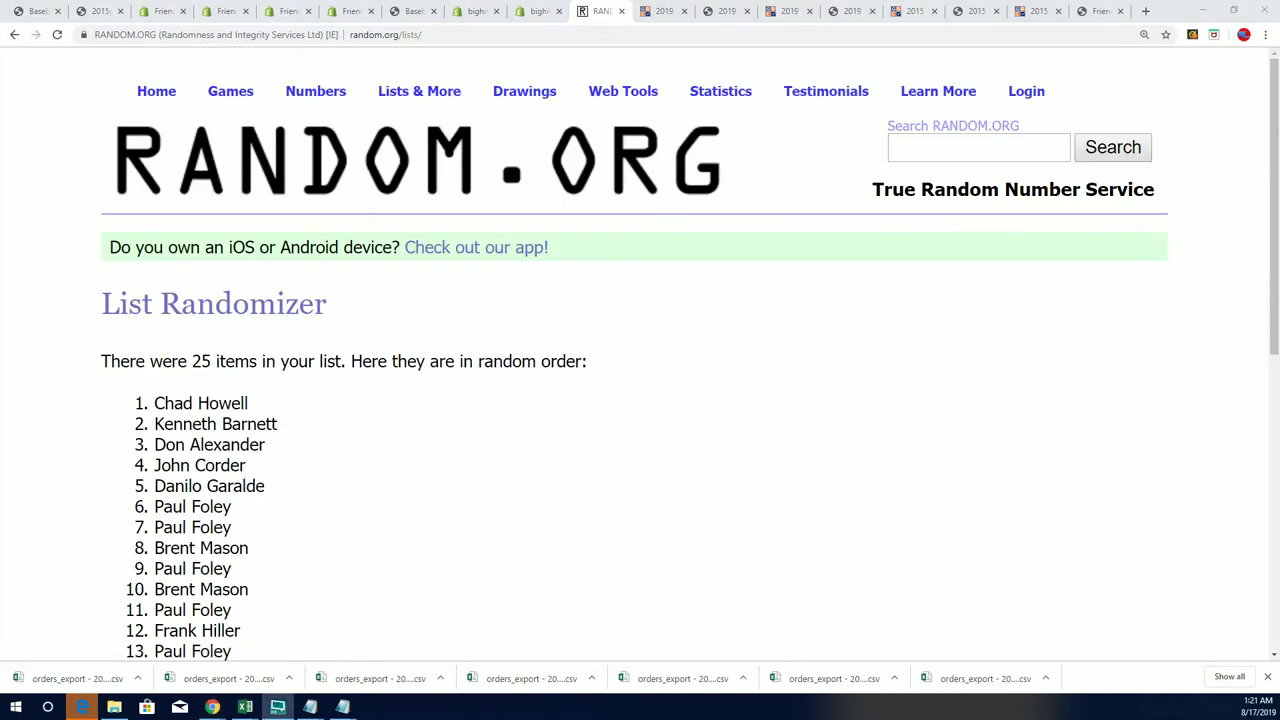
{"action": "scroll", "coordinate": [374, 380], "scroll_direction": "down", "scroll_amount": 6}
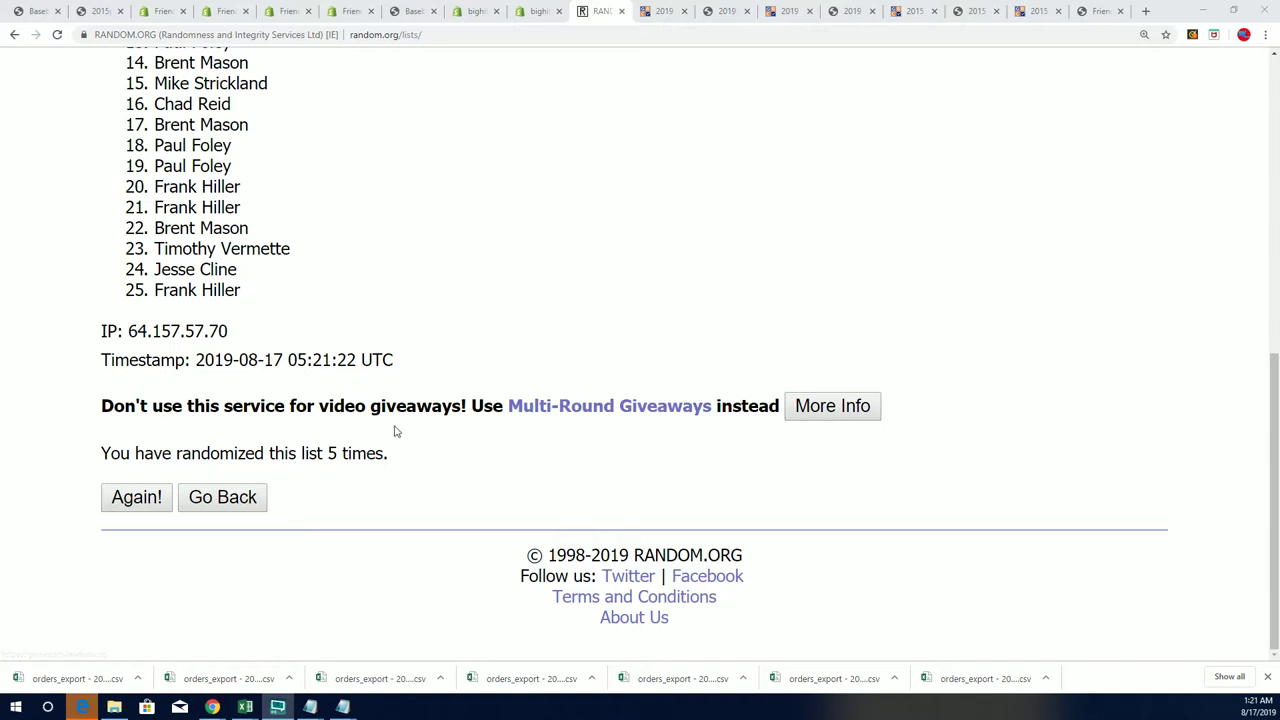
{"action": "left_click", "coordinate": [137, 497]}
{"action": "scroll", "coordinate": [474, 333], "scroll_direction": "down", "scroll_amount": 5}
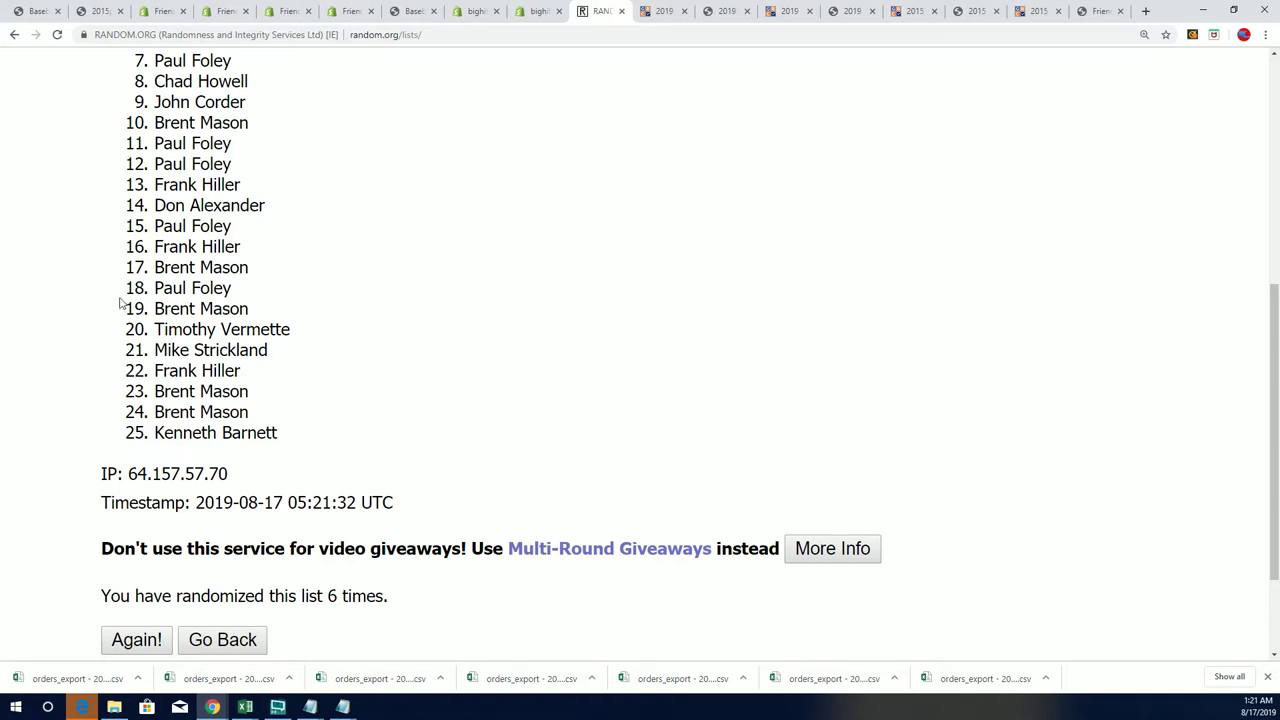
{"action": "scroll", "coordinate": [331, 333], "scroll_direction": "down", "scroll_amount": 3}
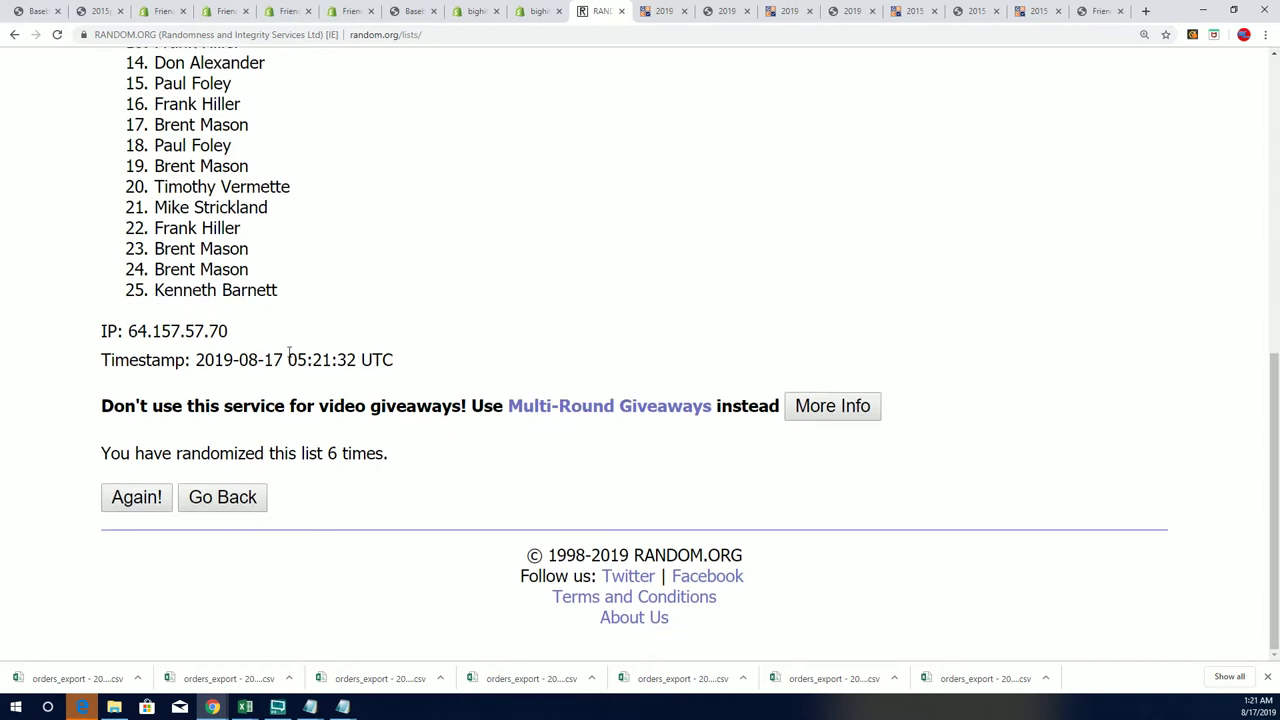
{"action": "scroll", "coordinate": [257, 283], "scroll_direction": "up", "scroll_amount": 5}
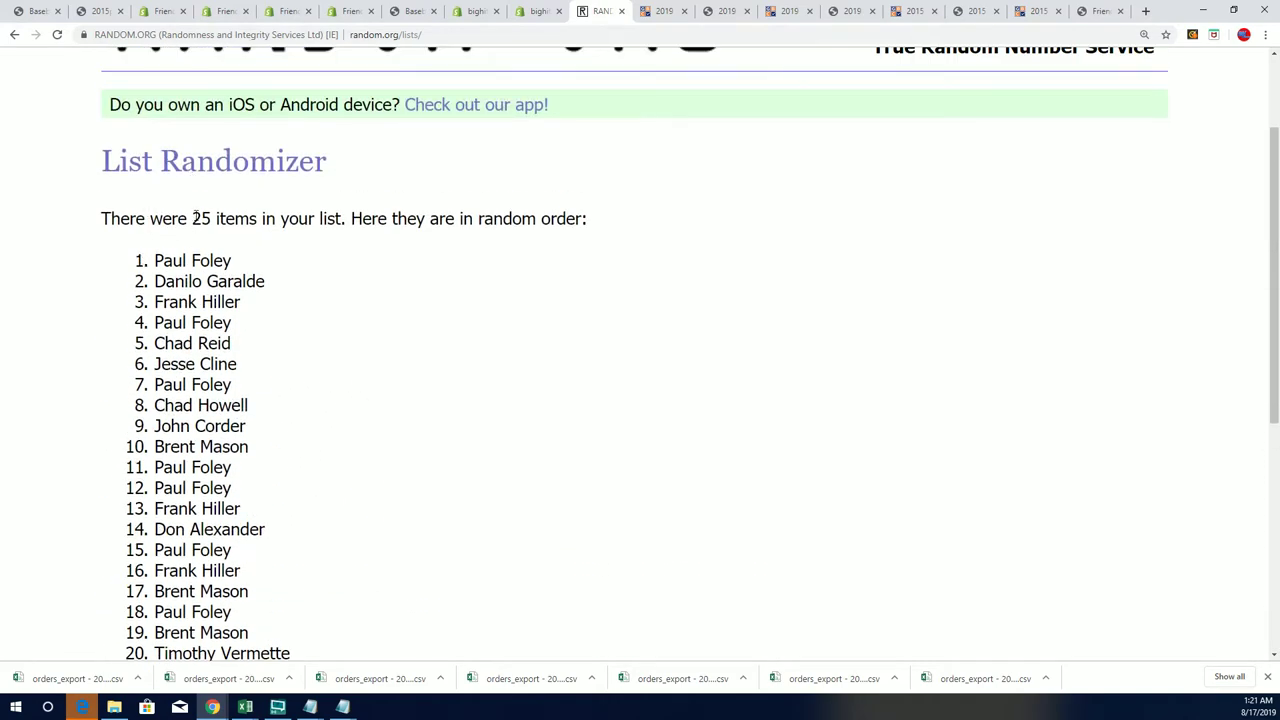
{"action": "scroll", "coordinate": [284, 296], "scroll_direction": "down", "scroll_amount": 5}
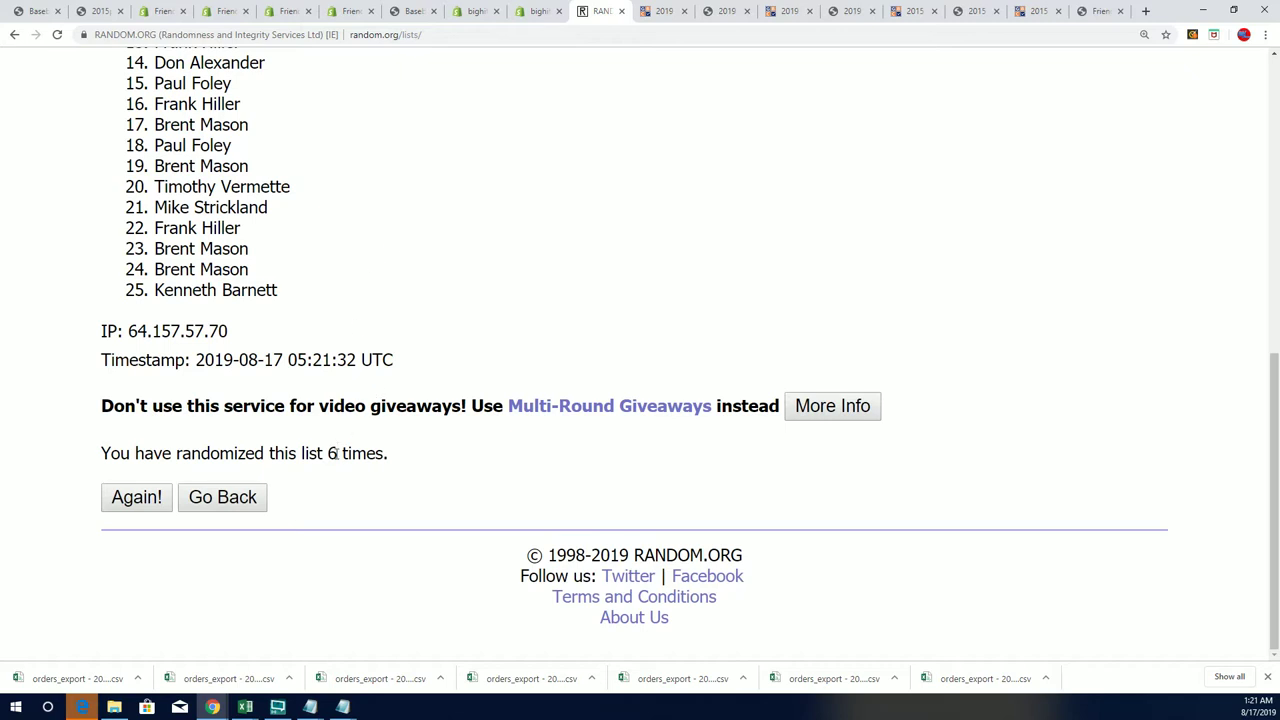
{"action": "left_click", "coordinate": [133, 500]}
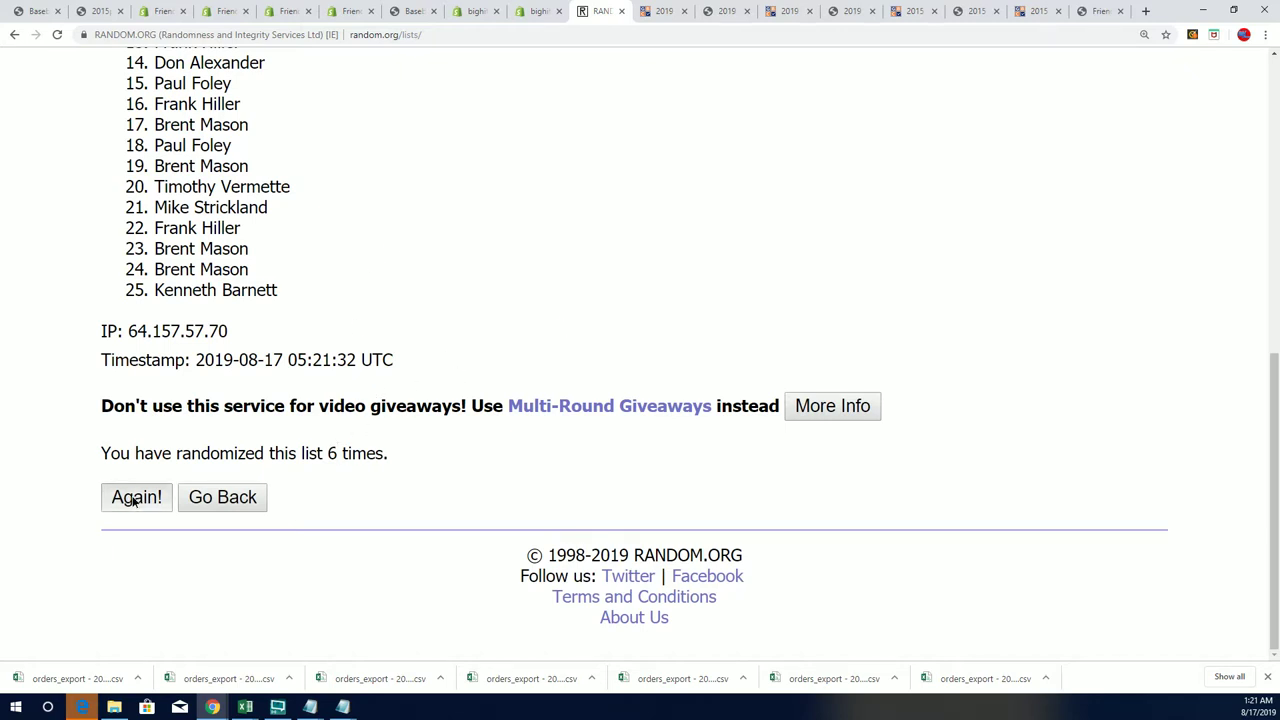
Step: Copy all 25 names from the final randomized list and switch to the SerialNumbers100 workbook in Excel
{"action": "scroll", "coordinate": [201, 203], "scroll_direction": "down", "scroll_amount": 2}
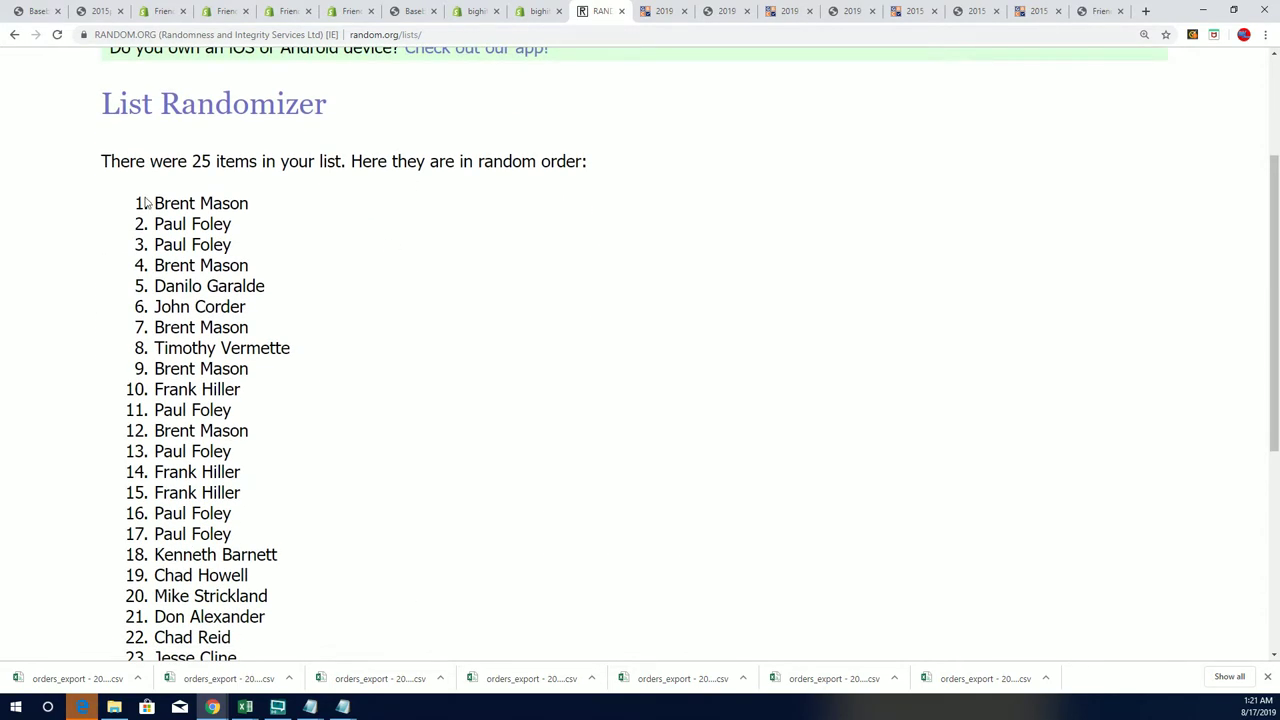
{"action": "left_click_drag", "start_coordinate": [145, 203], "coordinate": [278, 289]}
{"action": "right_click", "coordinate": [199, 215]}
{"action": "left_click", "coordinate": [226, 232]}
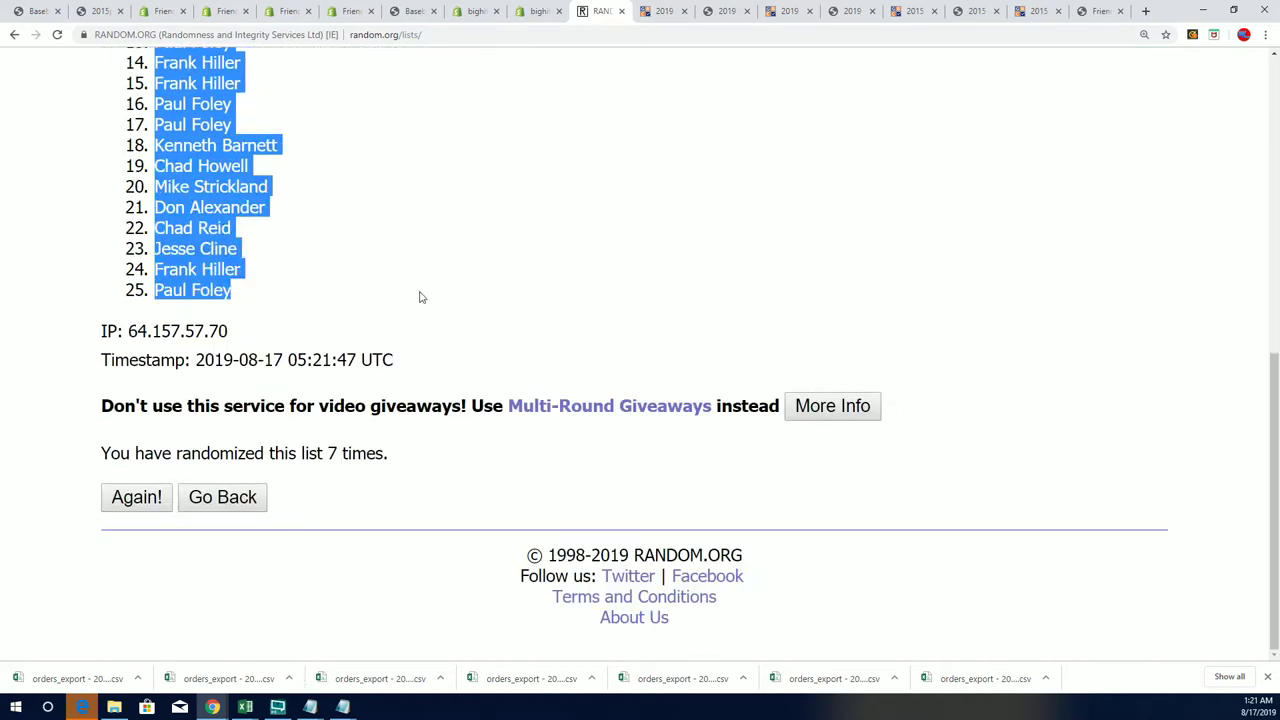
{"action": "scroll", "coordinate": [374, 421], "scroll_direction": "up", "scroll_amount": 4}
{"action": "scroll", "coordinate": [430, 440], "scroll_direction": "down", "scroll_amount": 1}
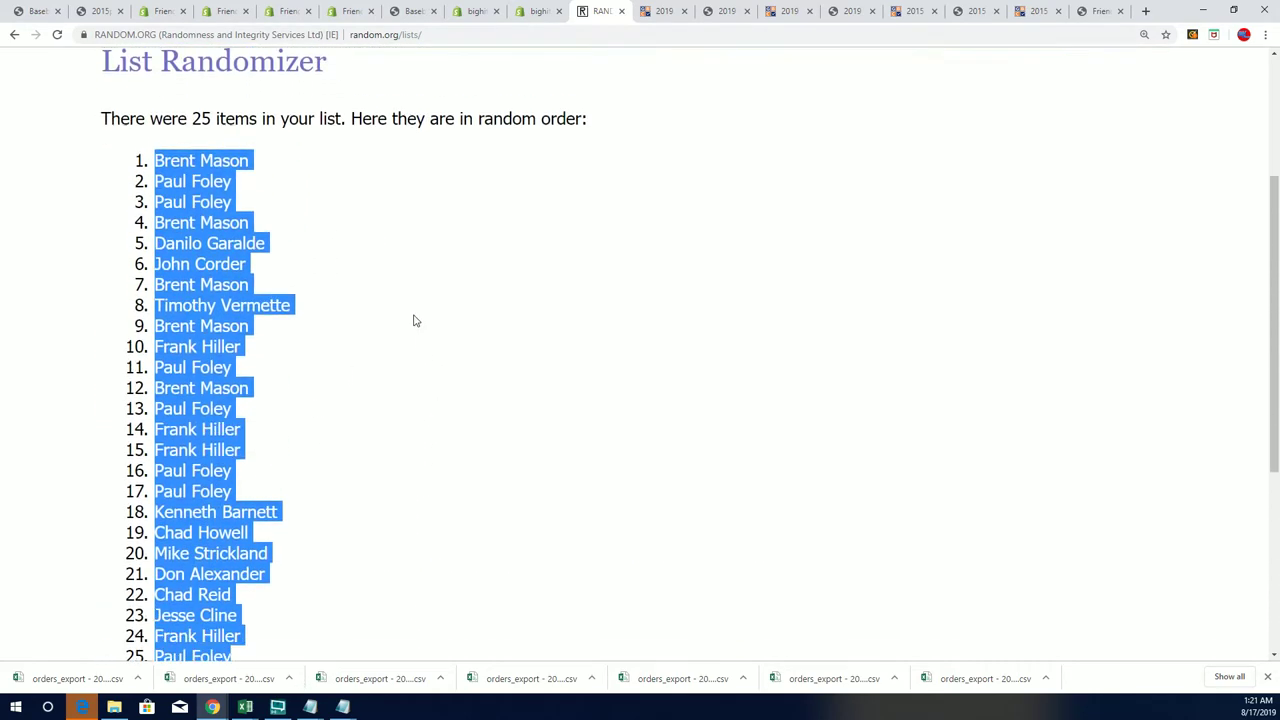
{"action": "key", "text": "alt+Tab"}
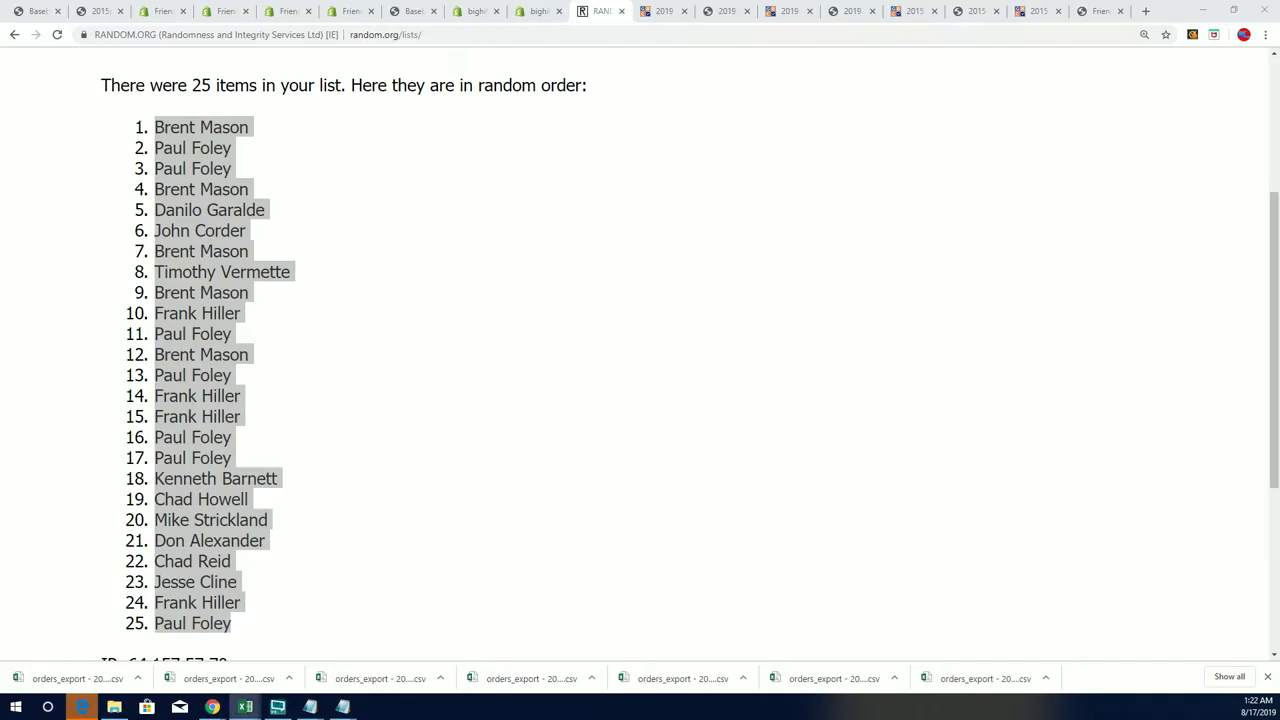
Step: Paste the copied randomized names into column B of the SerialNumbers100 workbook in Excel, starting at cell B1
{"action": "key", "text": "alt+Tab"}
{"action": "left_click", "coordinate": [112, 157]}
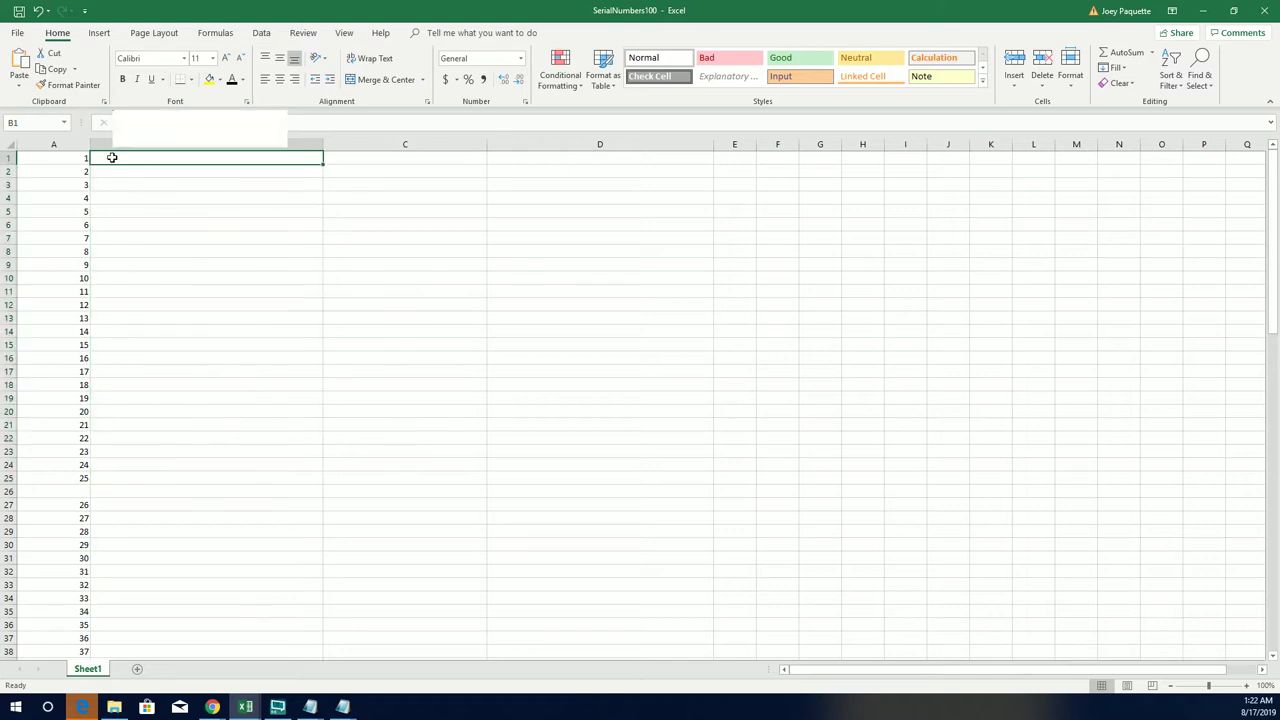
{"action": "right_click", "coordinate": [112, 157]}
{"action": "left_click", "coordinate": [159, 215]}
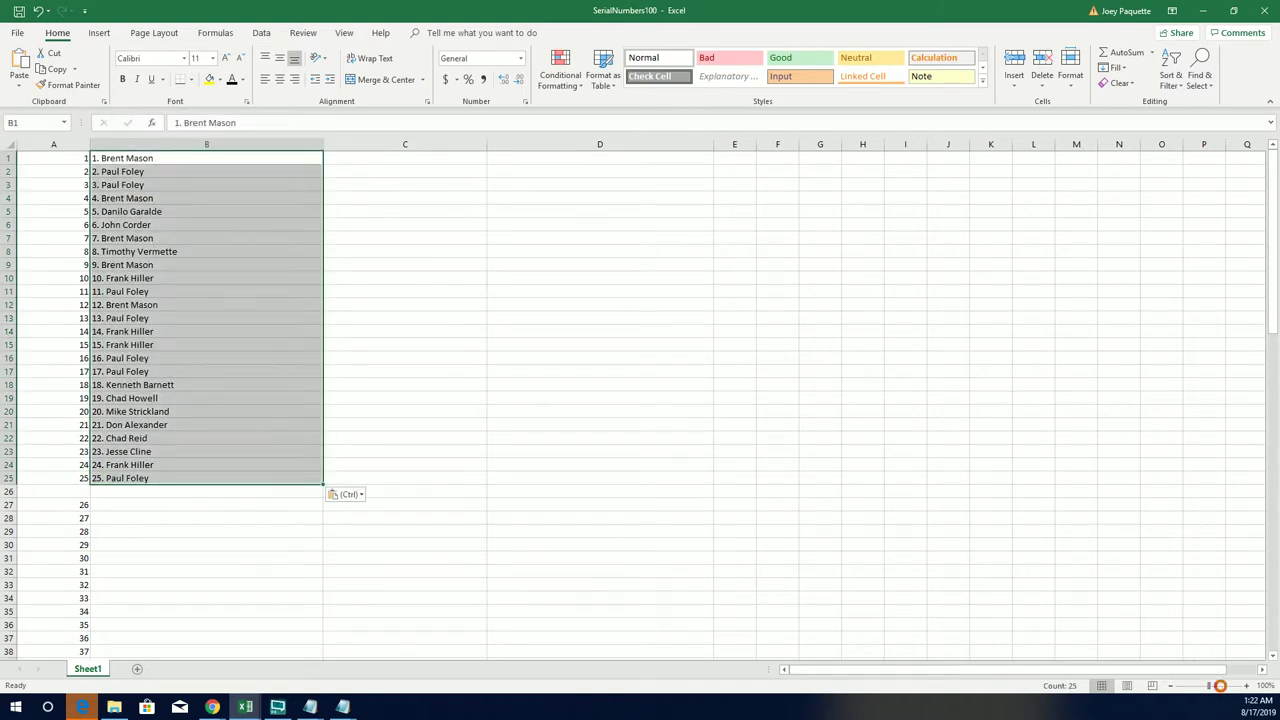
Step: Enlarge the sheet view and remove the "25. " list number from the name in cell B25
{"action": "left_click", "coordinate": [1220, 686]}
{"action": "left_click", "coordinate": [214, 397]}
{"action": "left_click", "coordinate": [100, 250]}
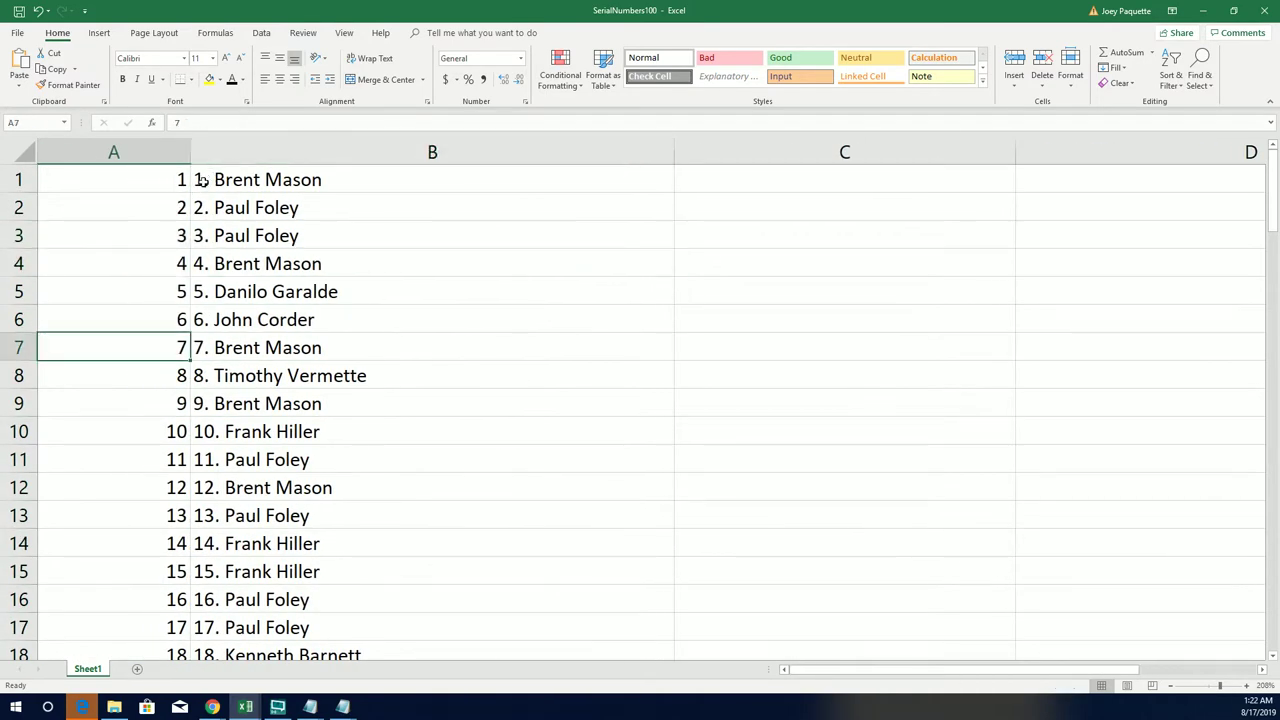
{"action": "scroll", "coordinate": [208, 298], "scroll_direction": "down", "scroll_amount": 3}
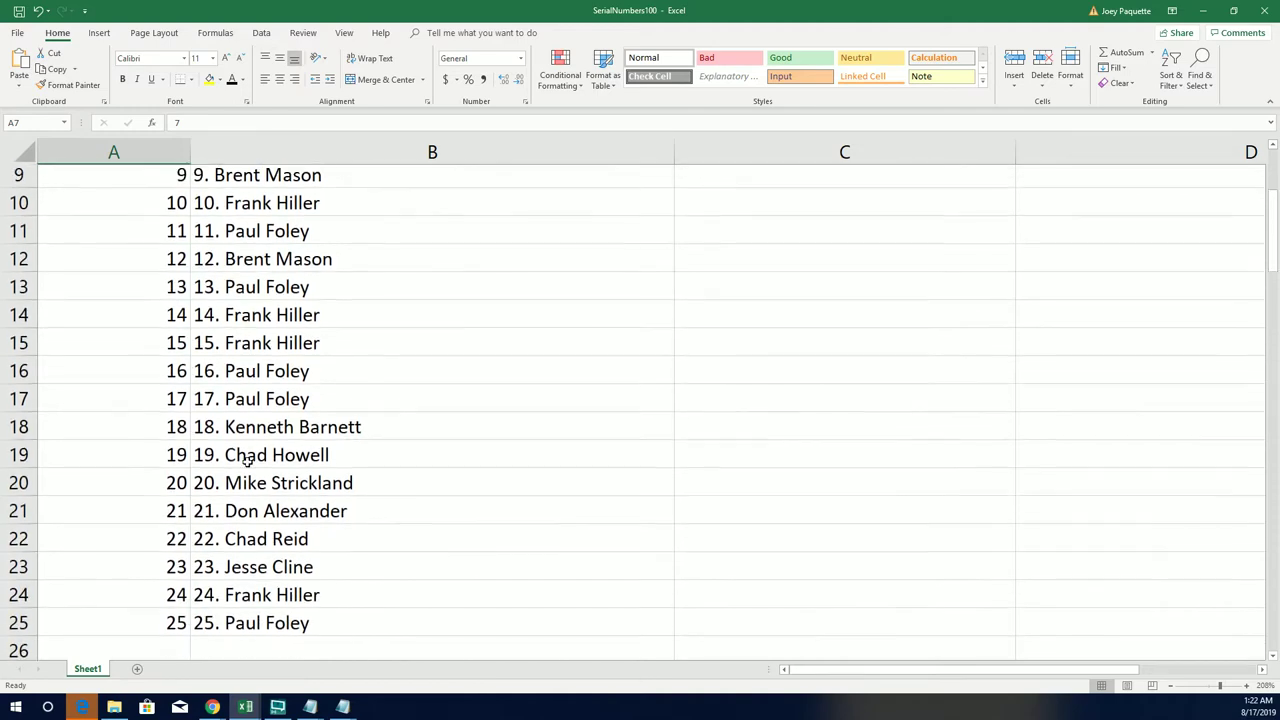
{"action": "double_click", "coordinate": [228, 598]}
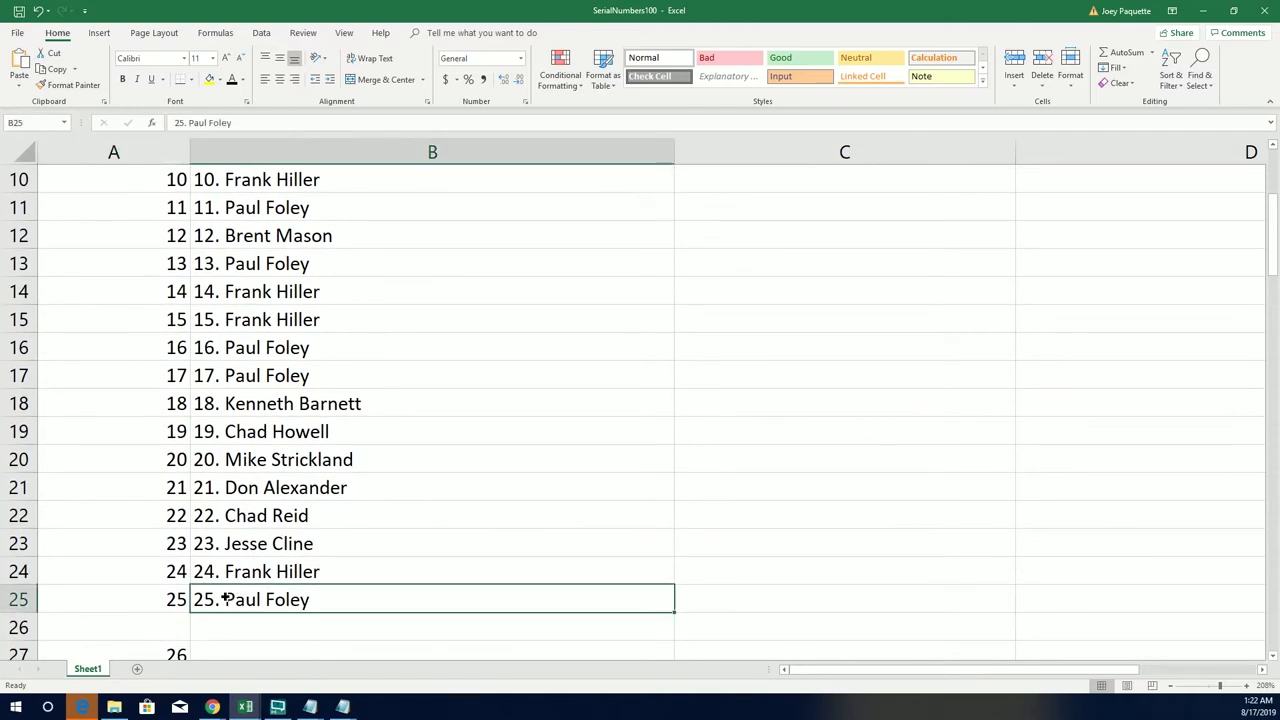
{"action": "key", "text": "BackSpace"}
{"action": "key", "text": "BackSpace"}
{"action": "key", "text": "BackSpace"}
{"action": "key", "text": "BackSpace"}
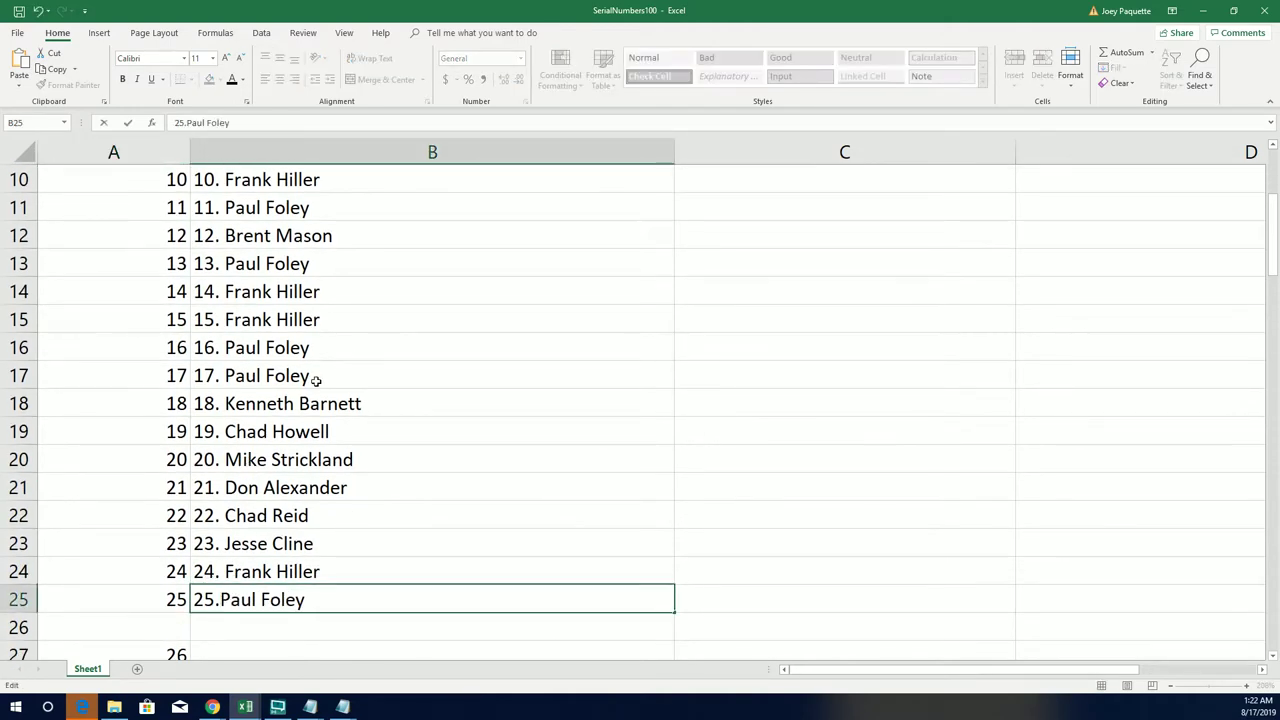
Step: Remove the list numbers "24. " and "23. " from the names in cells B24 and B23
{"action": "left_click", "coordinate": [224, 571]}
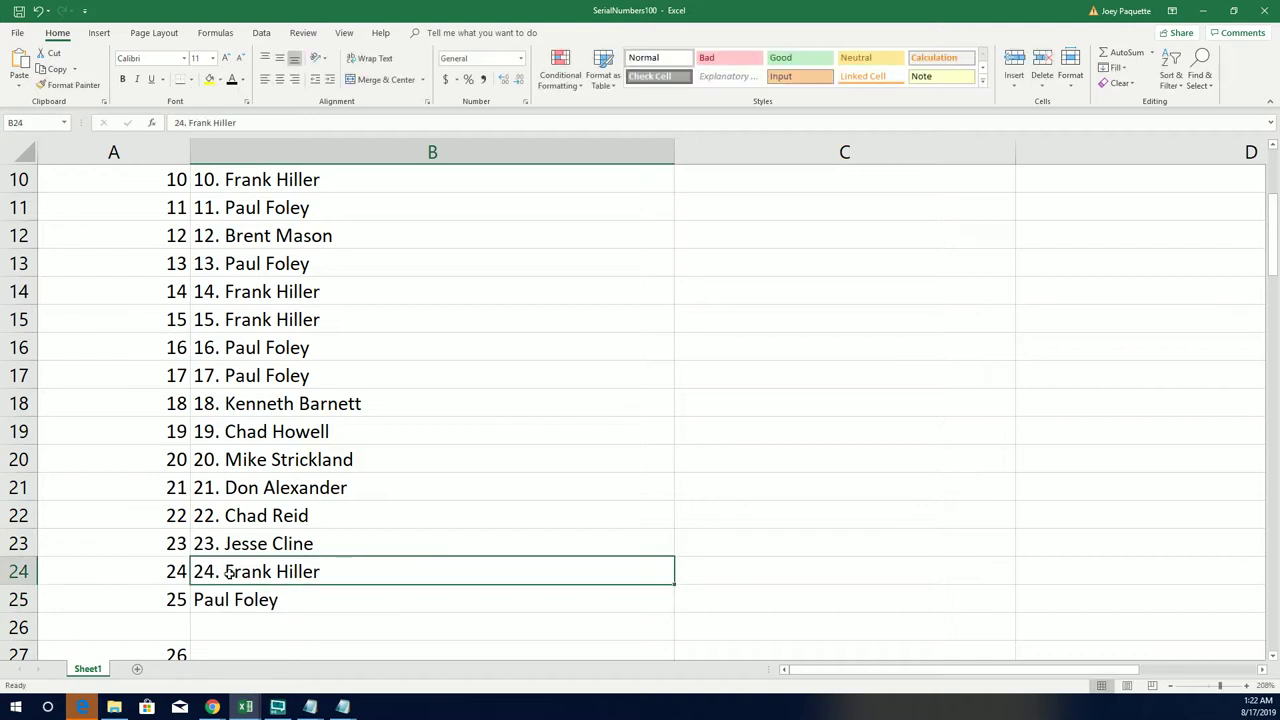
{"action": "double_click", "coordinate": [224, 571]}
{"action": "key", "text": "BackSpace"}
{"action": "key", "text": "BackSpace"}
{"action": "key", "text": "BackSpace"}
{"action": "key", "text": "BackSpace"}
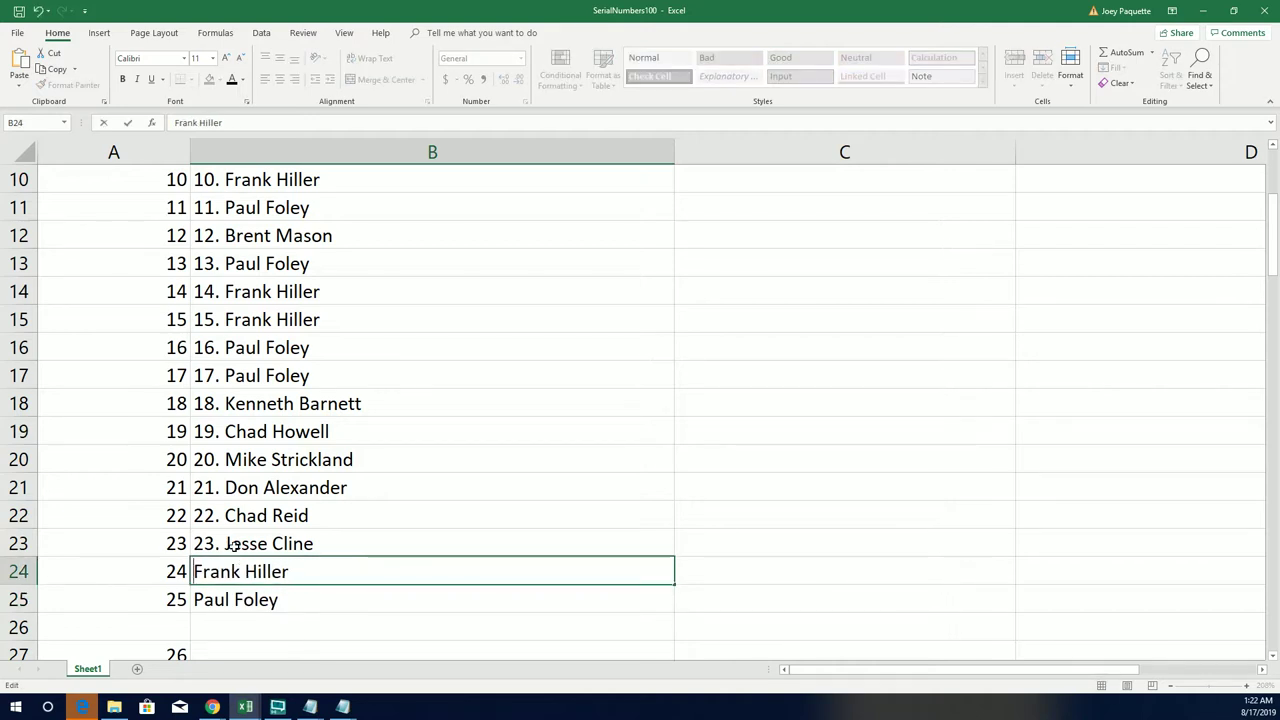
{"action": "left_click", "coordinate": [228, 543]}
{"action": "double_click", "coordinate": [228, 543]}
{"action": "key", "text": "BackSpace"}
{"action": "key", "text": "BackSpace"}
{"action": "key", "text": "BackSpace"}
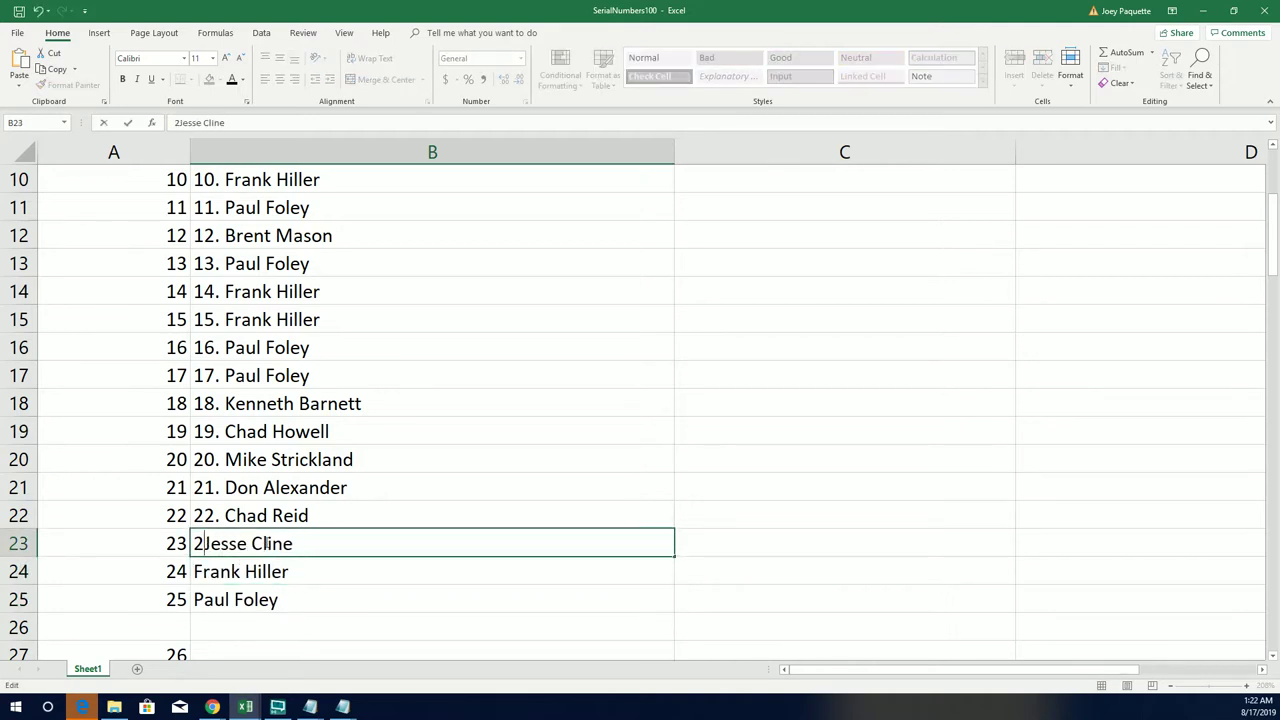
{"action": "key", "text": "BackSpace"}
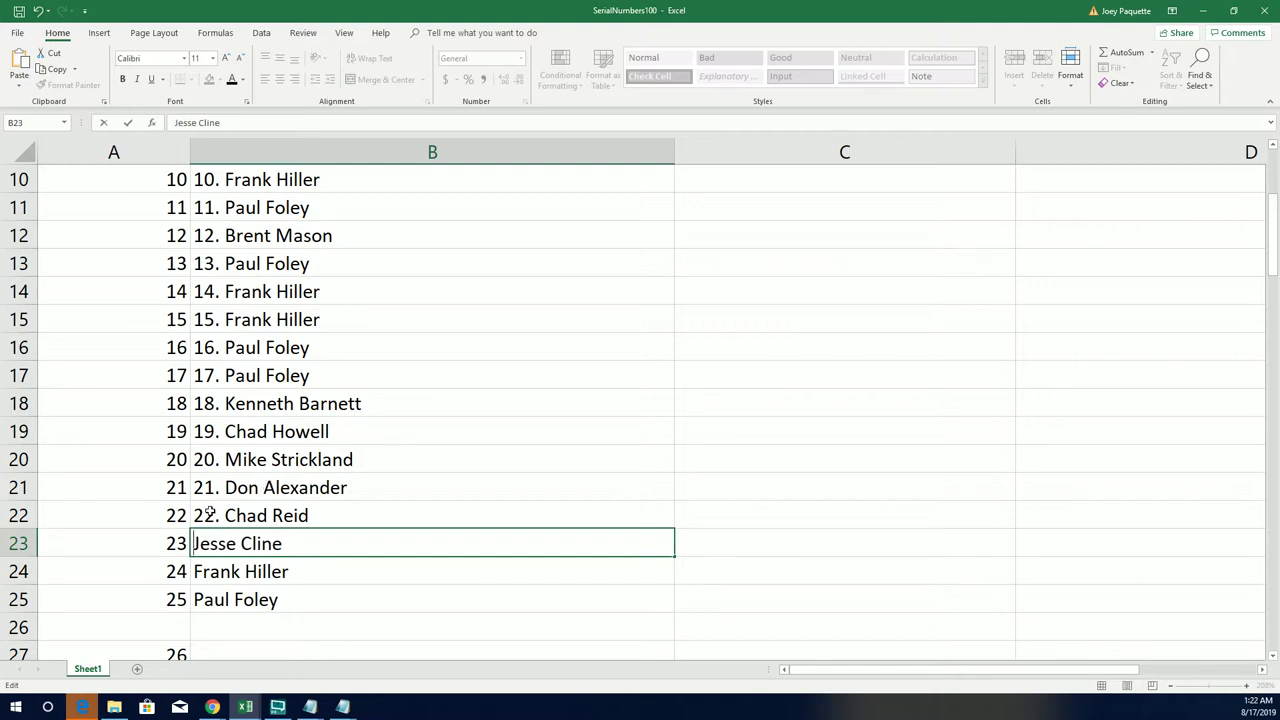
Step: Remove the list numbers "22. " and "21. " from the names in cells B22 and B21
{"action": "double_click", "coordinate": [224, 515]}
{"action": "key", "text": "BackSpace"}
{"action": "key", "text": "BackSpace"}
{"action": "key", "text": "BackSpace"}
{"action": "key", "text": "BackSpace"}
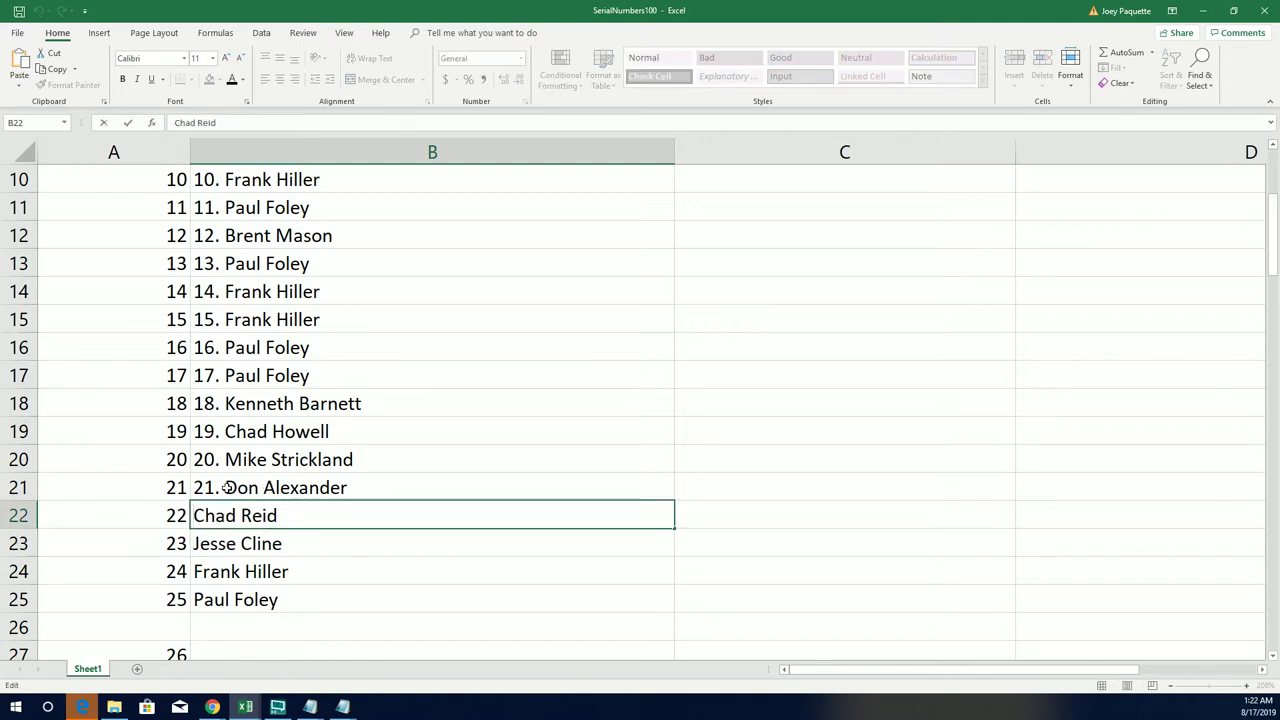
{"action": "left_click", "coordinate": [225, 487]}
{"action": "double_click", "coordinate": [225, 487]}
{"action": "key", "text": "BackSpace"}
{"action": "key", "text": "BackSpace"}
{"action": "key", "text": "BackSpace"}
{"action": "key", "text": "BackSpace"}
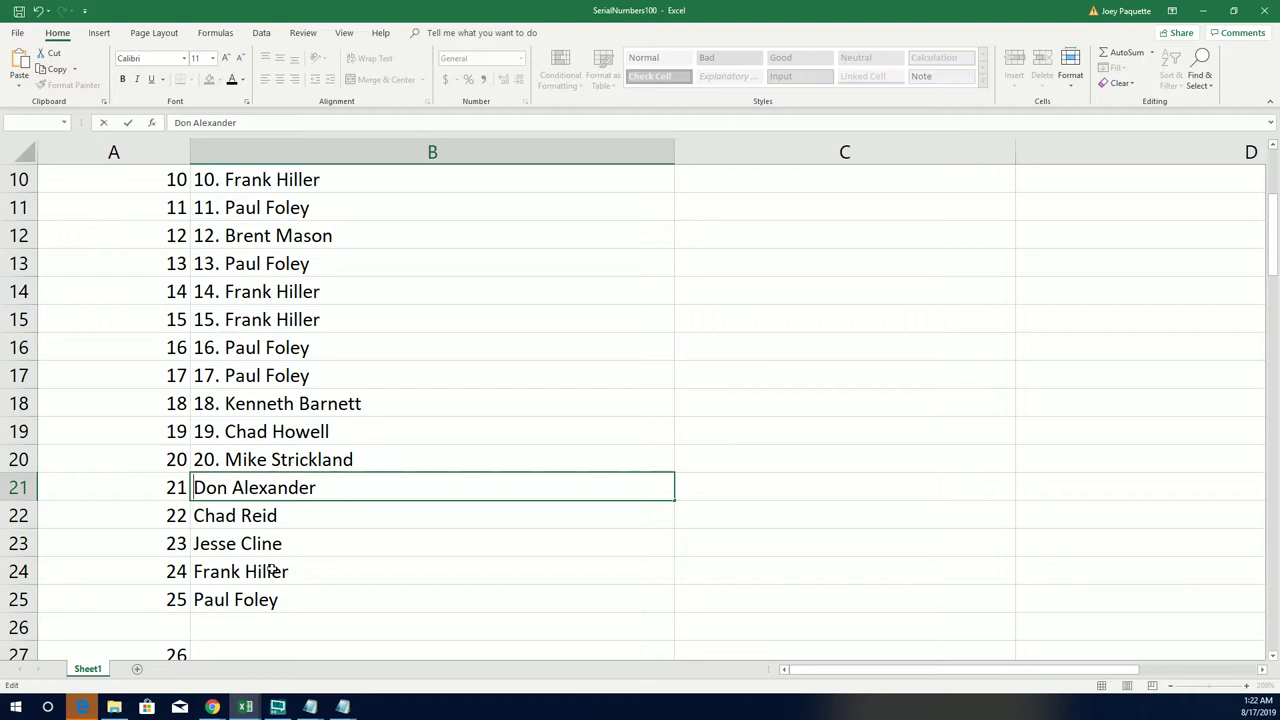
Step: Remove the list numbers "20. " and "19. " from the names in cells B20 and B19
{"action": "scroll", "coordinate": [266, 572], "scroll_direction": "down", "scroll_amount": 3}
{"action": "scroll", "coordinate": [214, 546], "scroll_direction": "down", "scroll_amount": 6}
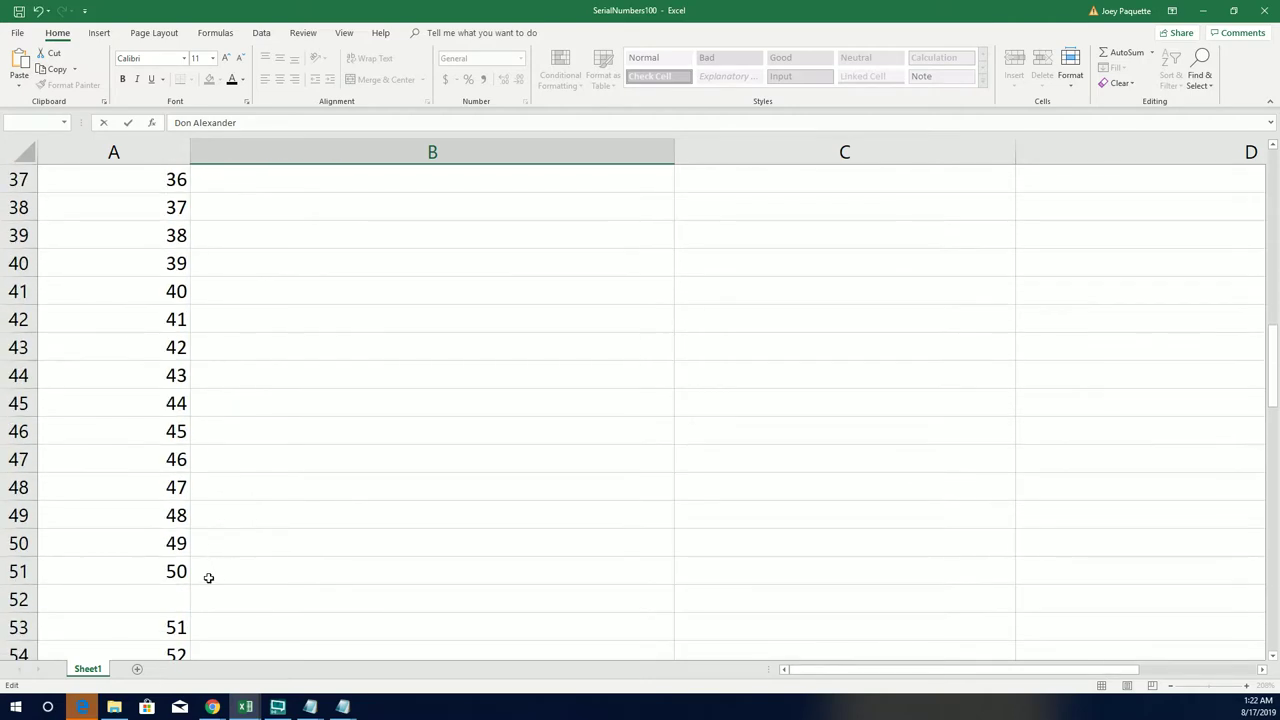
{"action": "scroll", "coordinate": [203, 564], "scroll_direction": "up", "scroll_amount": 3}
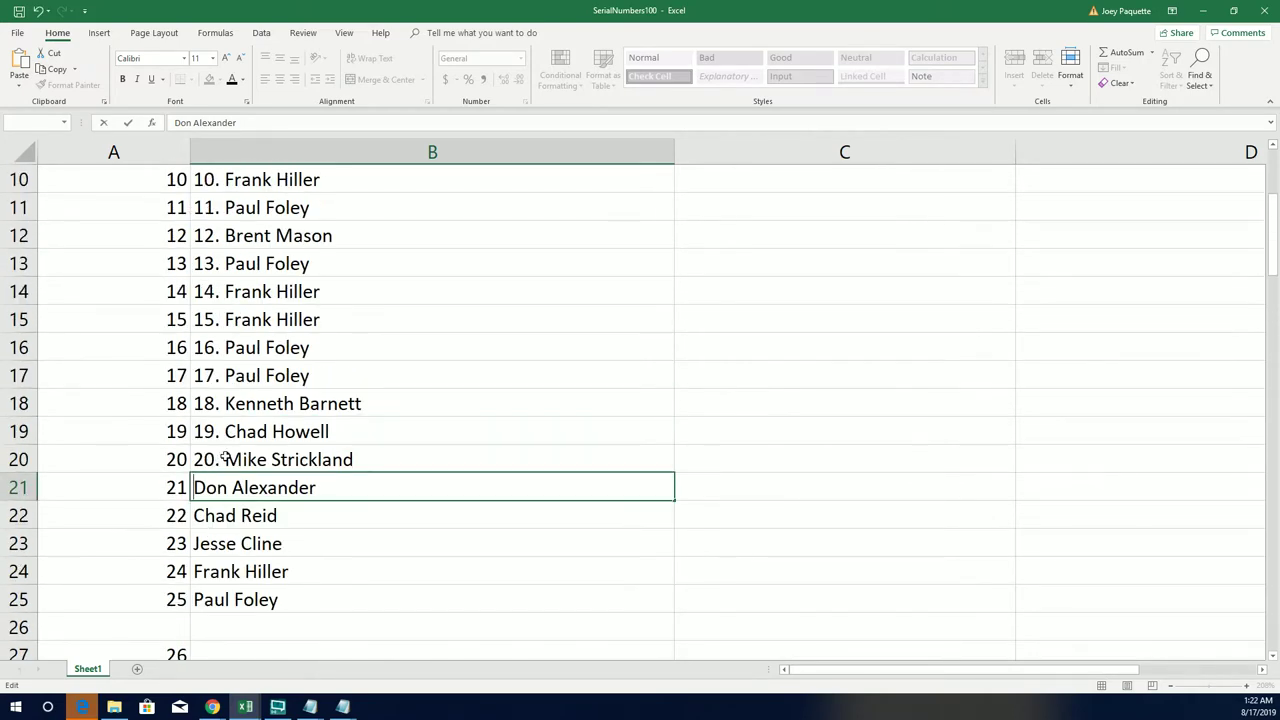
{"action": "left_click", "coordinate": [227, 459]}
{"action": "double_click", "coordinate": [227, 459]}
{"action": "key", "text": "BackSpace"}
{"action": "key", "text": "BackSpace"}
{"action": "key", "text": "BackSpace"}
{"action": "key", "text": "BackSpace"}
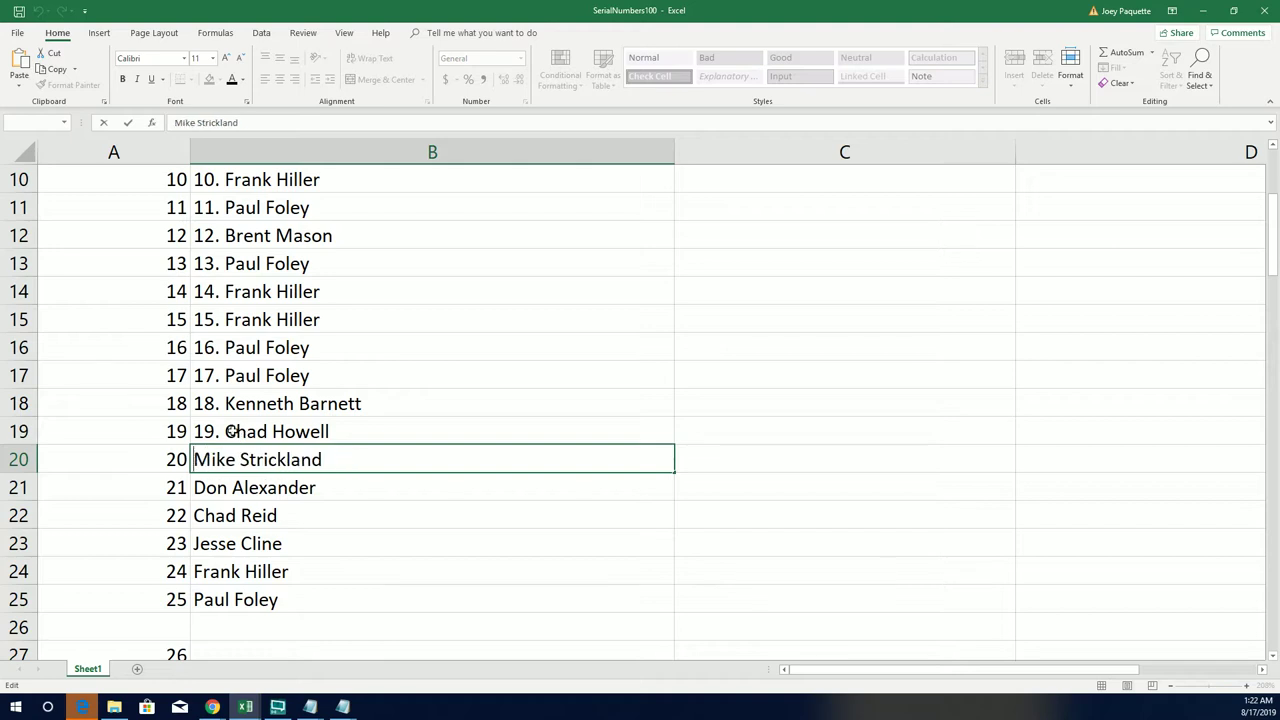
{"action": "double_click", "coordinate": [228, 431]}
{"action": "key", "text": "BackSpace"}
{"action": "key", "text": "BackSpace"}
{"action": "key", "text": "BackSpace"}
{"action": "key", "text": "BackSpace"}
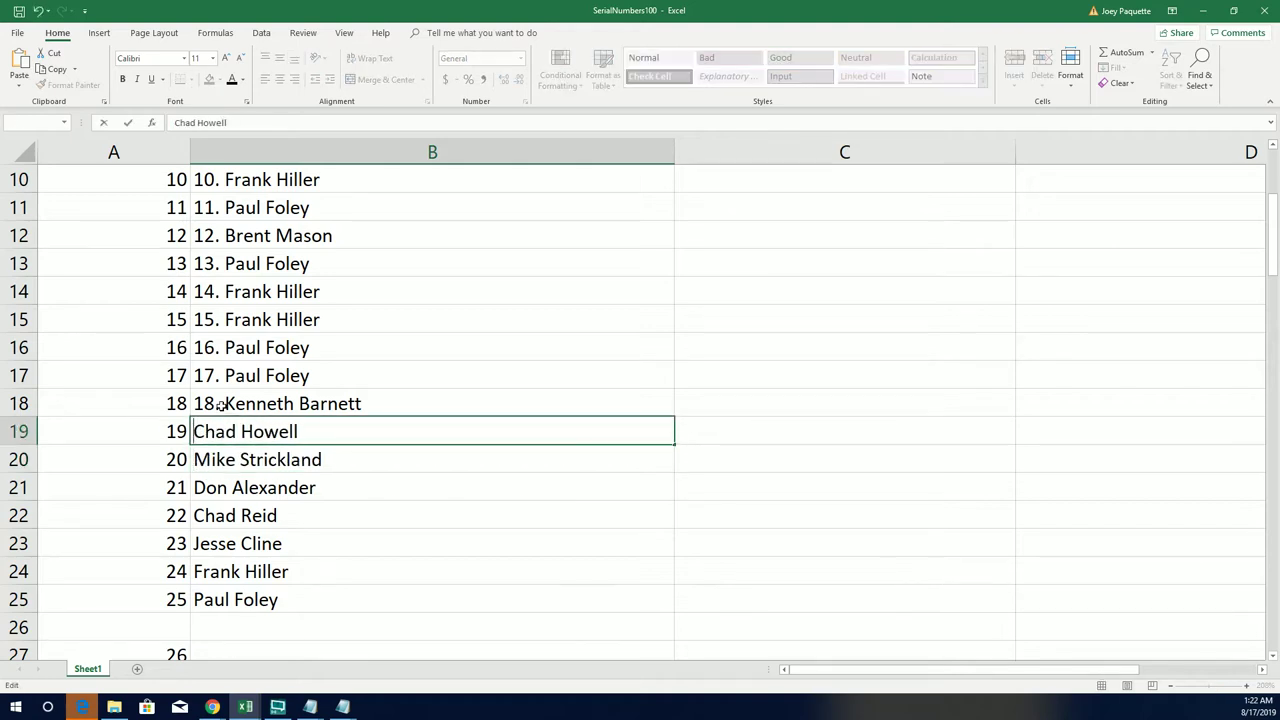
Step: Remove the list numbers "18. " and "17. " from the names in cells B18 and B17
{"action": "left_click", "coordinate": [222, 403]}
{"action": "double_click", "coordinate": [222, 403]}
{"action": "key", "text": "BackSpace"}
{"action": "key", "text": "BackSpace"}
{"action": "key", "text": "BackSpace"}
{"action": "key", "text": "BackSpace"}
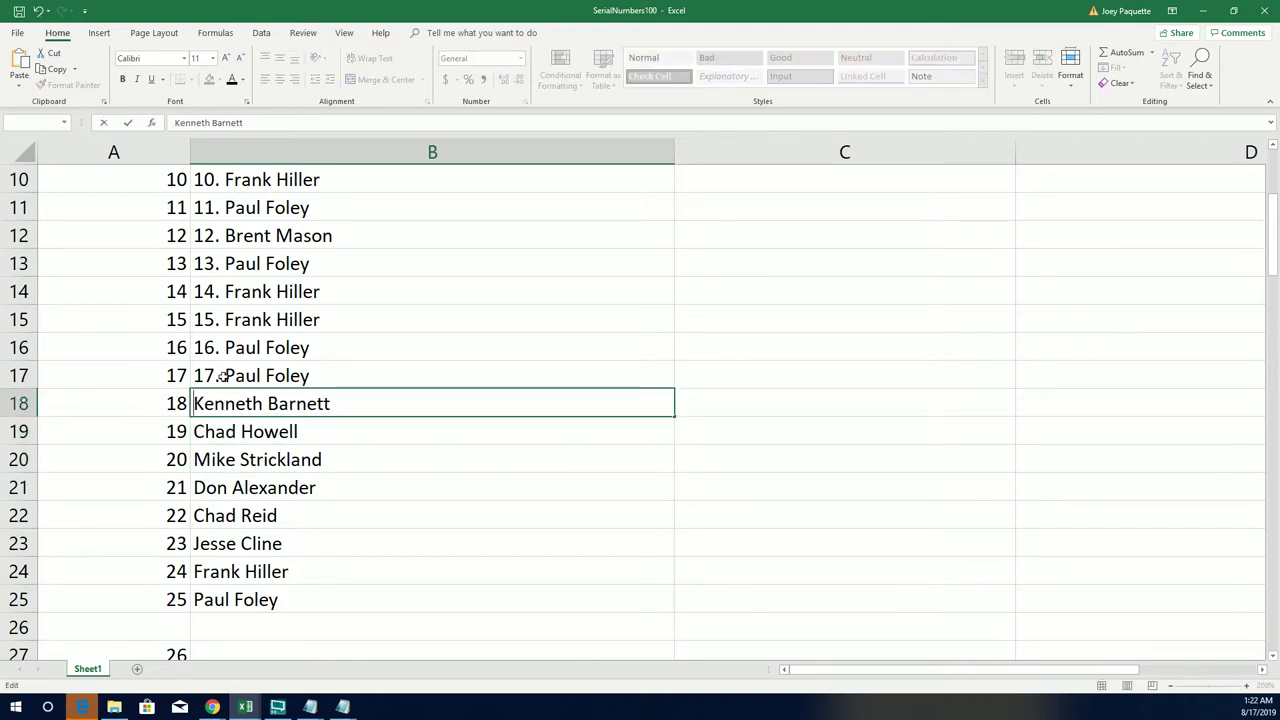
{"action": "left_click", "coordinate": [222, 375]}
{"action": "double_click", "coordinate": [222, 375]}
{"action": "key", "text": "BackSpace"}
{"action": "key", "text": "BackSpace"}
{"action": "key", "text": "BackSpace"}
{"action": "key", "text": "BackSpace"}
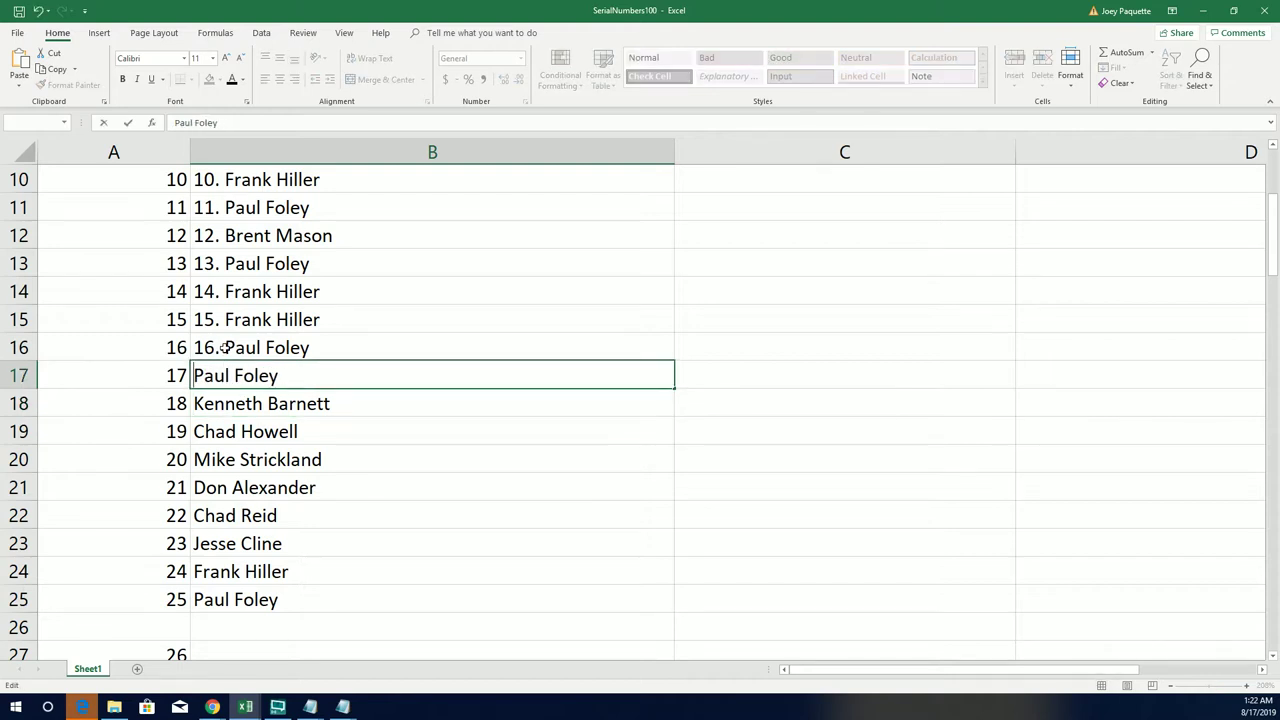
Step: Remove the list numbers "16. " and "15. " from the names in cells B16 and B15
{"action": "double_click", "coordinate": [222, 347]}
{"action": "key", "text": "BackSpace"}
{"action": "key", "text": "BackSpace"}
{"action": "key", "text": "BackSpace"}
{"action": "key", "text": "BackSpace"}
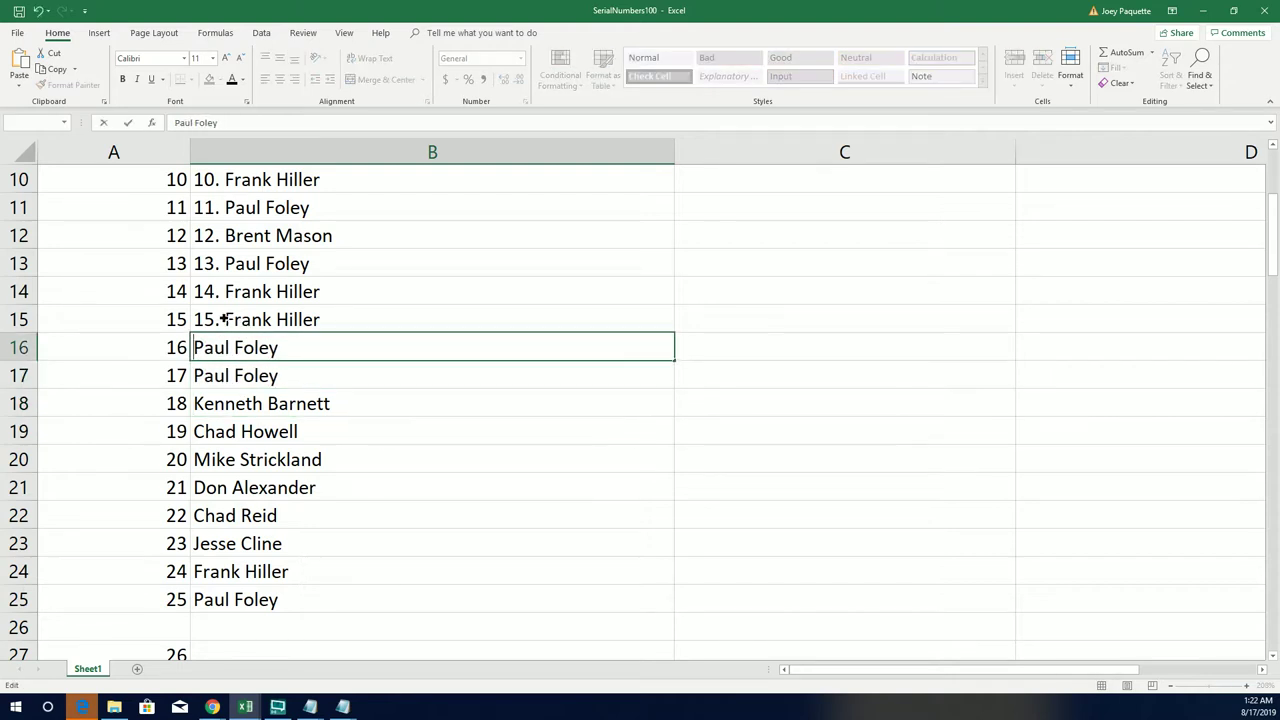
{"action": "double_click", "coordinate": [222, 319]}
{"action": "key", "text": "BackSpace"}
{"action": "key", "text": "BackSpace"}
{"action": "key", "text": "BackSpace"}
{"action": "key", "text": "BackSpace"}
Step: Remove the list numbers "14. " and "13. " from the names in cells B14 and B13
{"action": "left_click", "coordinate": [236, 291]}
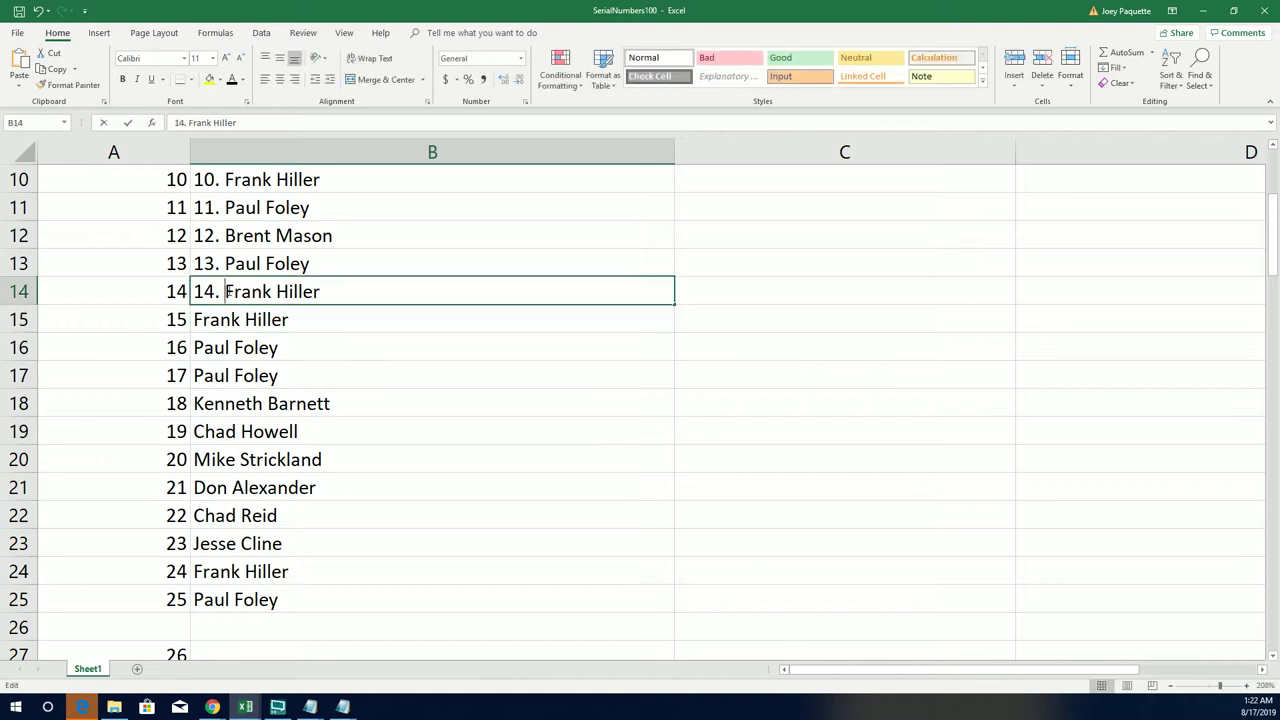
{"action": "double_click", "coordinate": [236, 291]}
{"action": "key", "text": "BackSpace"}
{"action": "key", "text": "BackSpace"}
{"action": "key", "text": "BackSpace"}
{"action": "key", "text": "BackSpace"}
{"action": "left_click", "coordinate": [224, 263]}
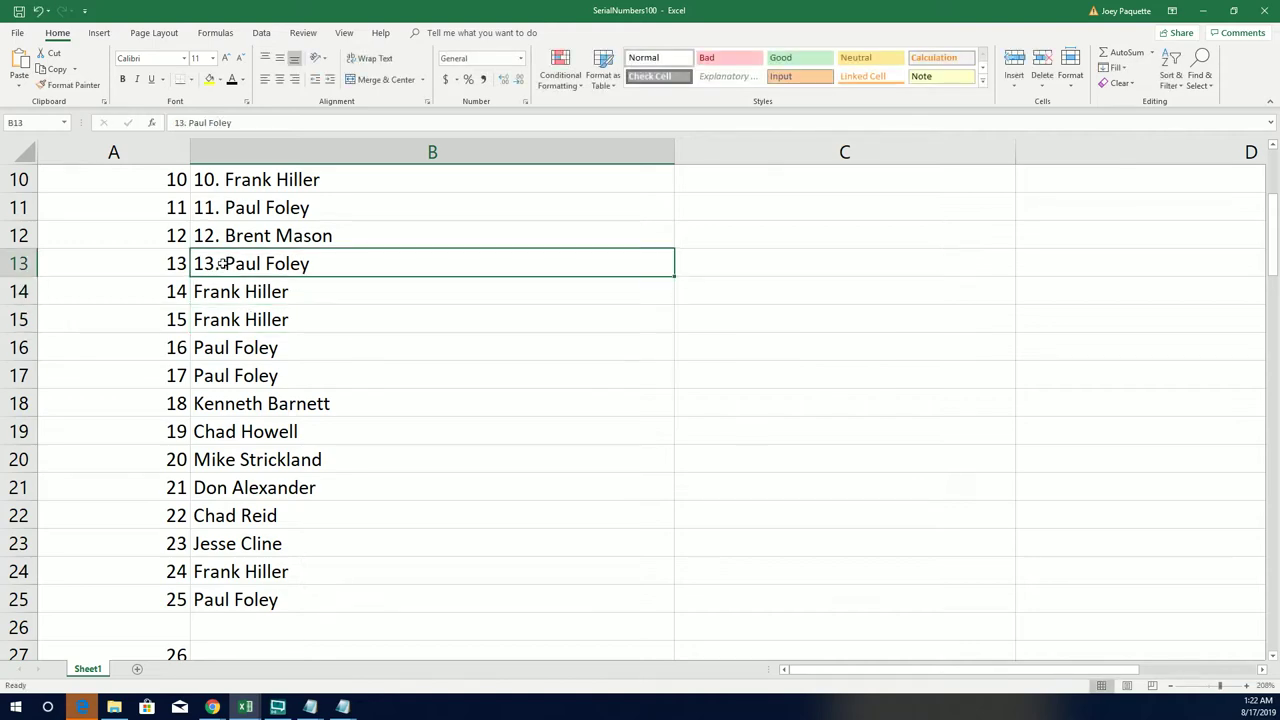
{"action": "double_click", "coordinate": [224, 263]}
{"action": "key", "text": "BackSpace"}
{"action": "key", "text": "BackSpace"}
{"action": "key", "text": "BackSpace"}
{"action": "key", "text": "BackSpace"}
Step: Remove the list numbers "12. " and "11. " from the names in cells B12 and B11
{"action": "scroll", "coordinate": [400, 400], "scroll_direction": "up", "scroll_amount": 3}
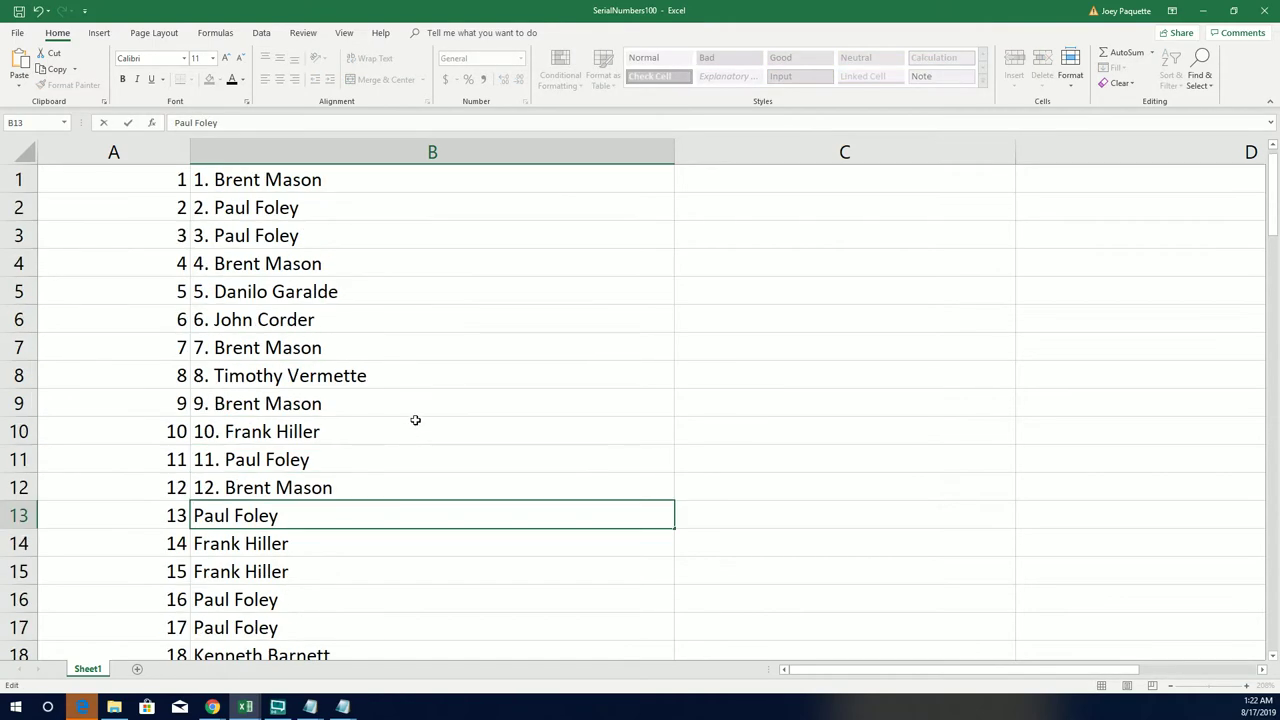
{"action": "left_click", "coordinate": [276, 482]}
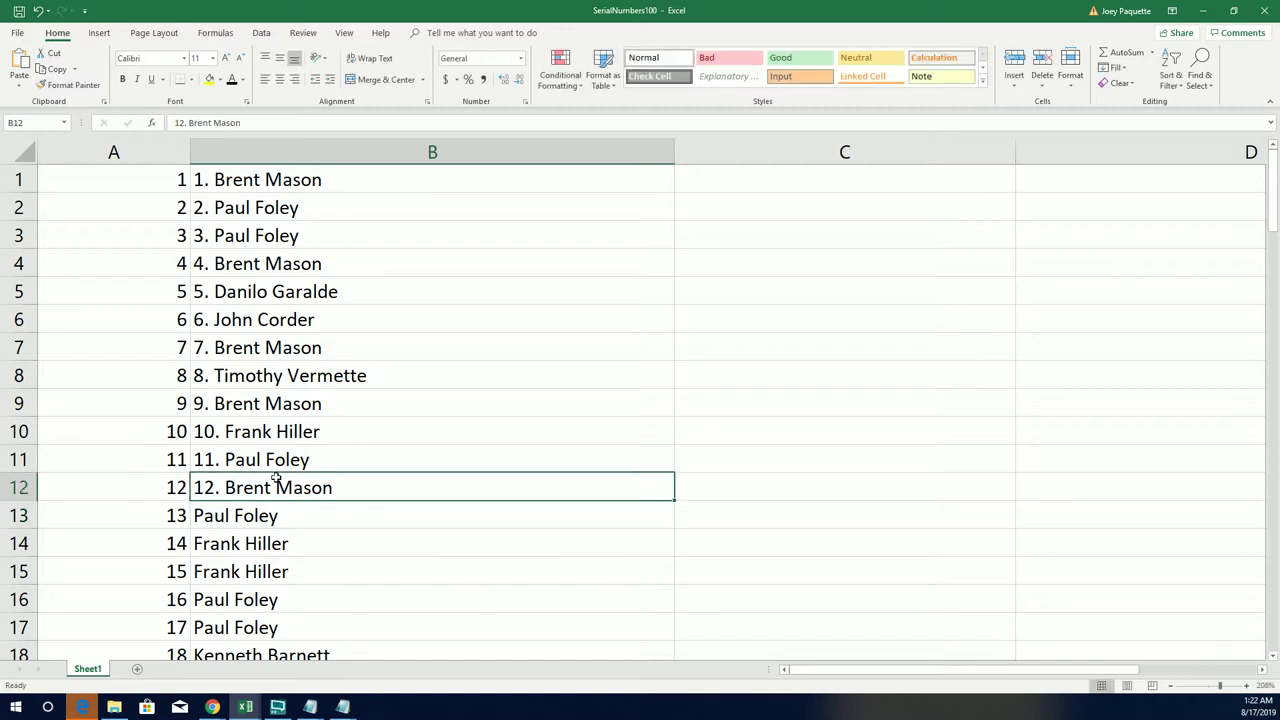
{"action": "double_click", "coordinate": [224, 487]}
{"action": "key", "text": "BackSpace"}
{"action": "key", "text": "BackSpace"}
{"action": "key", "text": "BackSpace"}
{"action": "key", "text": "BackSpace"}
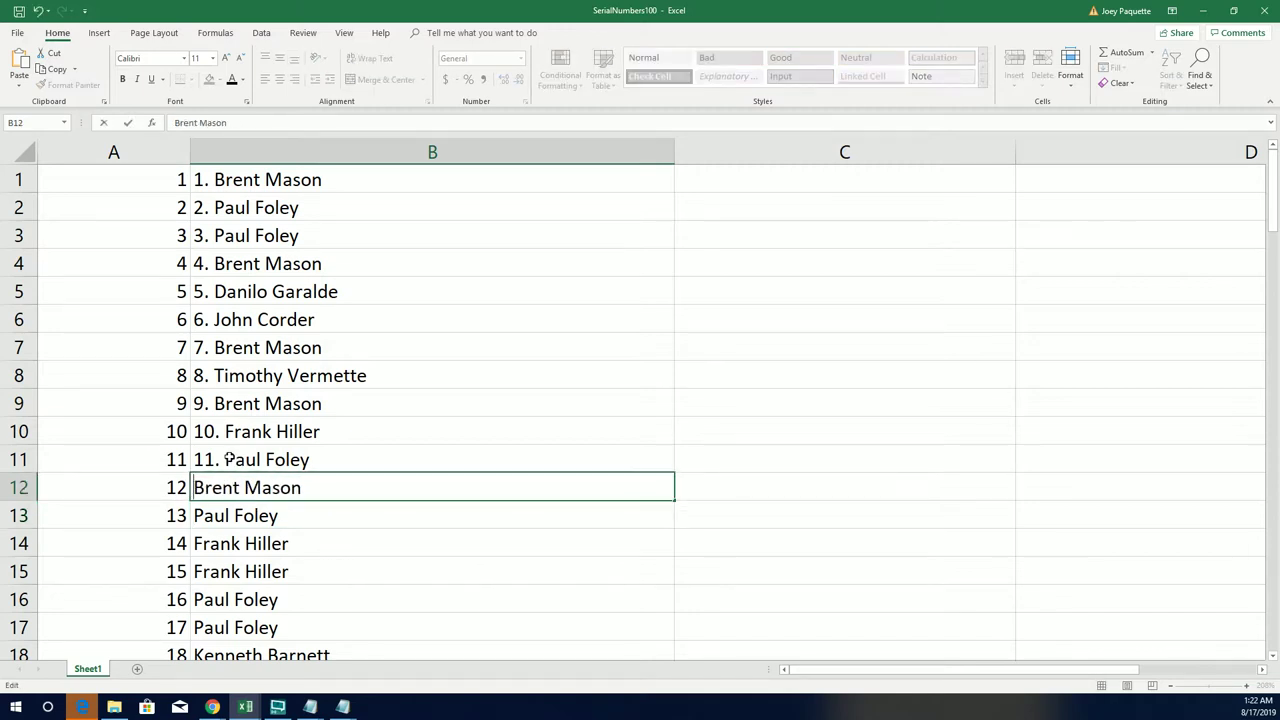
{"action": "left_click", "coordinate": [228, 459]}
{"action": "double_click", "coordinate": [228, 459]}
{"action": "key", "text": "BackSpace"}
{"action": "key", "text": "BackSpace"}
{"action": "key", "text": "BackSpace"}
{"action": "key", "text": "BackSpace"}
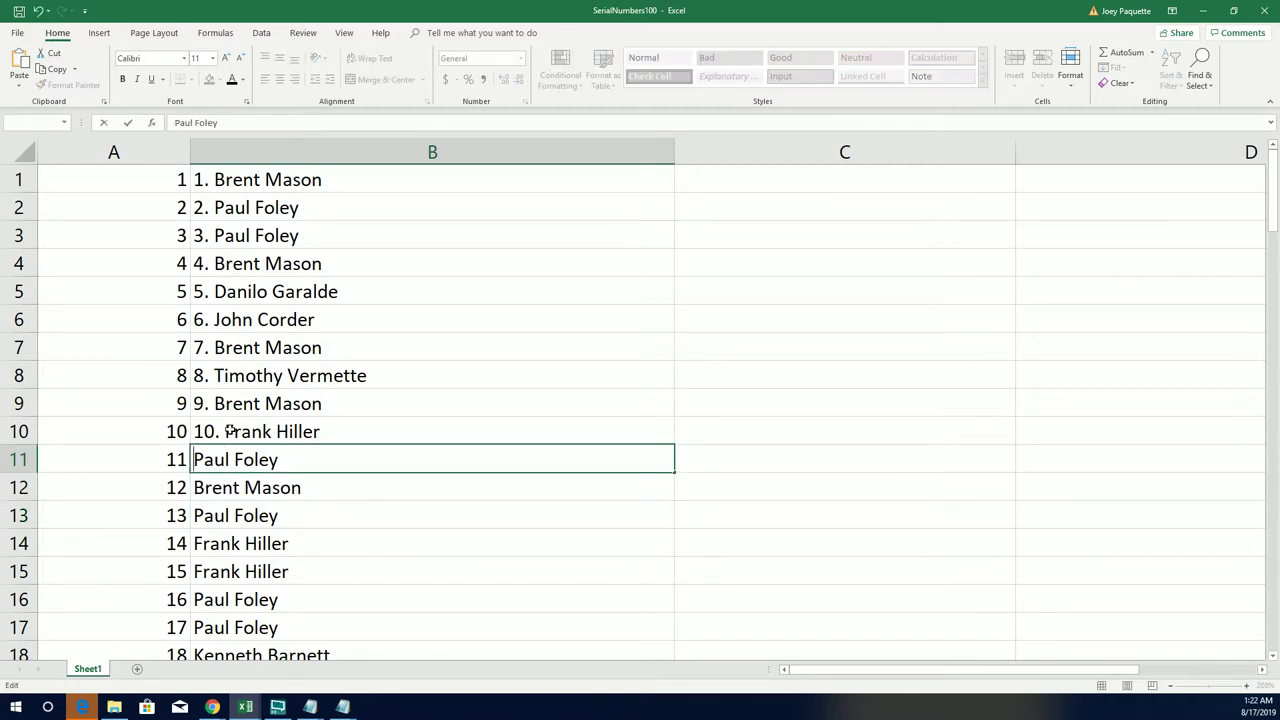
Step: Remove the list numbers "10. " and "9. " from the names in cells B10 and B9
{"action": "left_click", "coordinate": [222, 431]}
{"action": "double_click", "coordinate": [222, 431]}
{"action": "key", "text": "BackSpace"}
{"action": "key", "text": "BackSpace"}
{"action": "key", "text": "BackSpace"}
{"action": "key", "text": "BackSpace"}
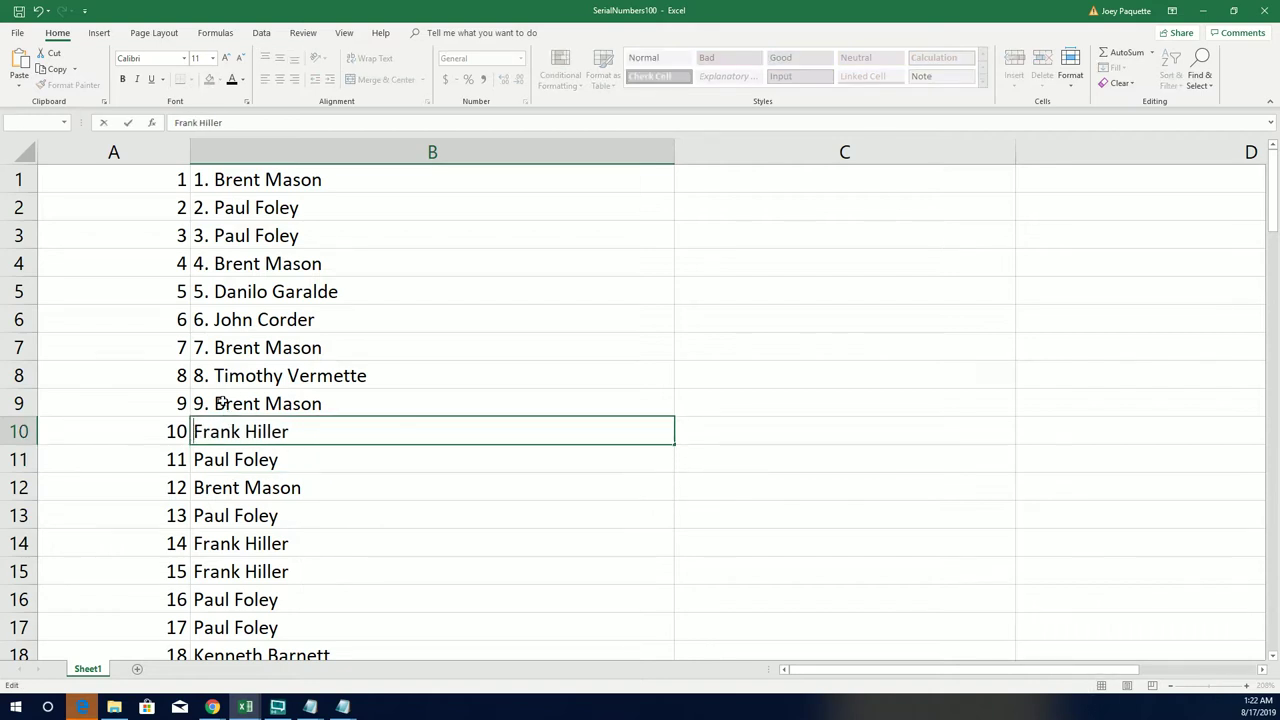
{"action": "left_click", "coordinate": [216, 403]}
{"action": "double_click", "coordinate": [216, 403]}
{"action": "key", "text": "BackSpace"}
{"action": "key", "text": "BackSpace"}
{"action": "key", "text": "BackSpace"}
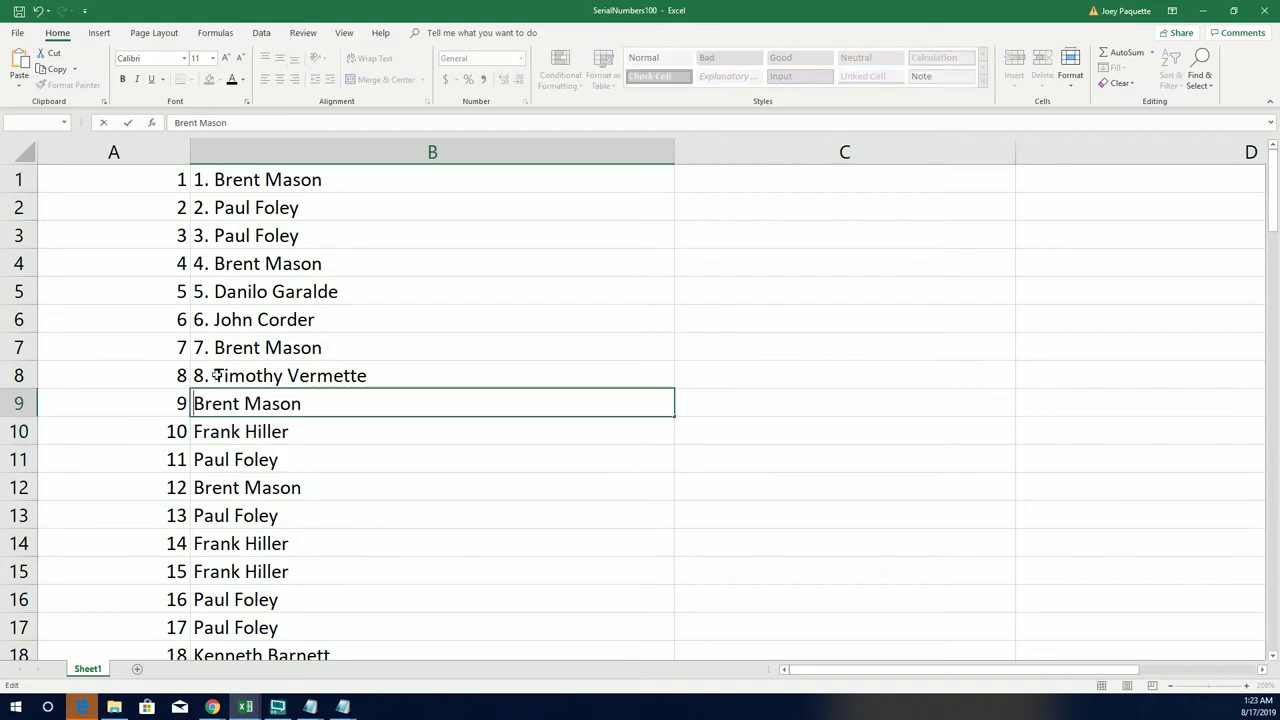
Step: Remove the list numbers "8. " and "7. " from the names in cells B8 and B7
{"action": "left_click", "coordinate": [220, 375]}
{"action": "double_click", "coordinate": [220, 375]}
{"action": "key", "text": "BackSpace"}
{"action": "key", "text": "BackSpace"}
{"action": "key", "text": "BackSpace"}
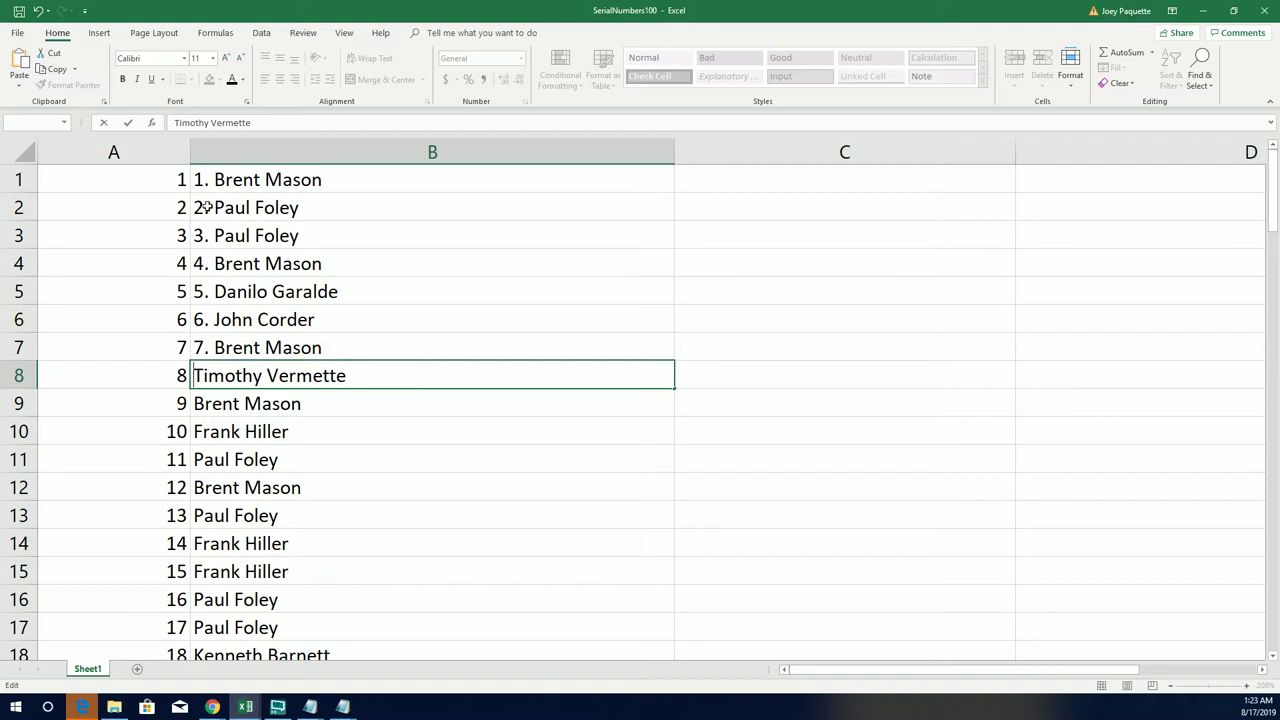
{"action": "left_click", "coordinate": [208, 347]}
{"action": "double_click", "coordinate": [208, 347]}
{"action": "key", "text": "BackSpace"}
{"action": "key", "text": "BackSpace"}
{"action": "key", "text": "BackSpace"}
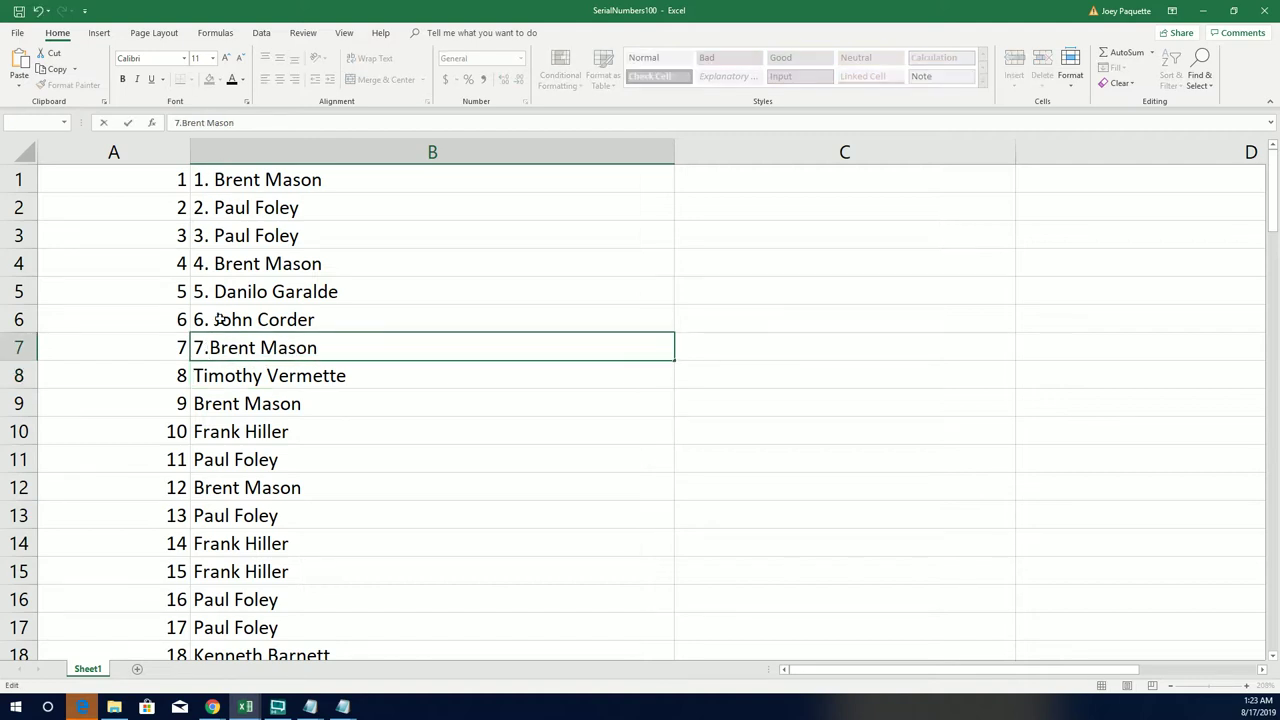
Step: Remove the list numbers "6. " and "5. " from the names in cells B6 and B5
{"action": "left_click", "coordinate": [205, 319]}
{"action": "double_click", "coordinate": [213, 319]}
{"action": "key", "text": "BackSpace"}
{"action": "key", "text": "BackSpace"}
{"action": "key", "text": "BackSpace"}
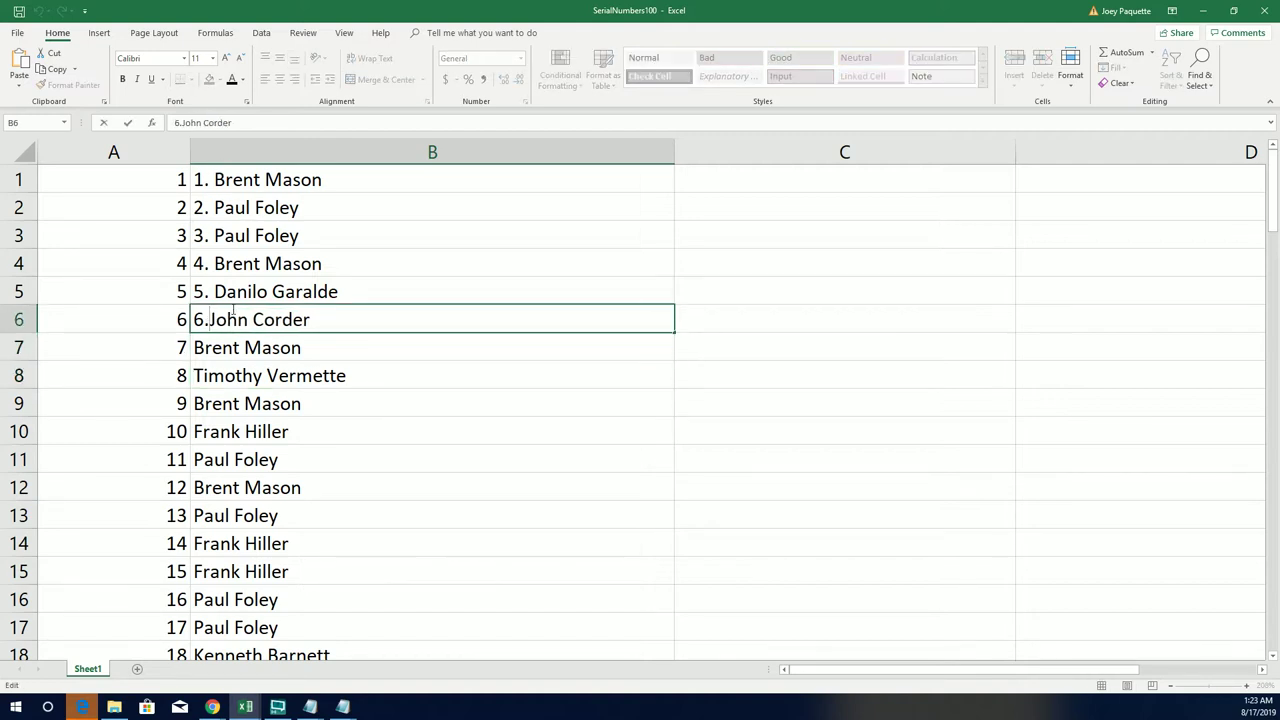
{"action": "left_click", "coordinate": [214, 291]}
{"action": "double_click", "coordinate": [212, 291]}
{"action": "key", "text": "BackSpace"}
{"action": "key", "text": "BackSpace"}
{"action": "key", "text": "BackSpace"}
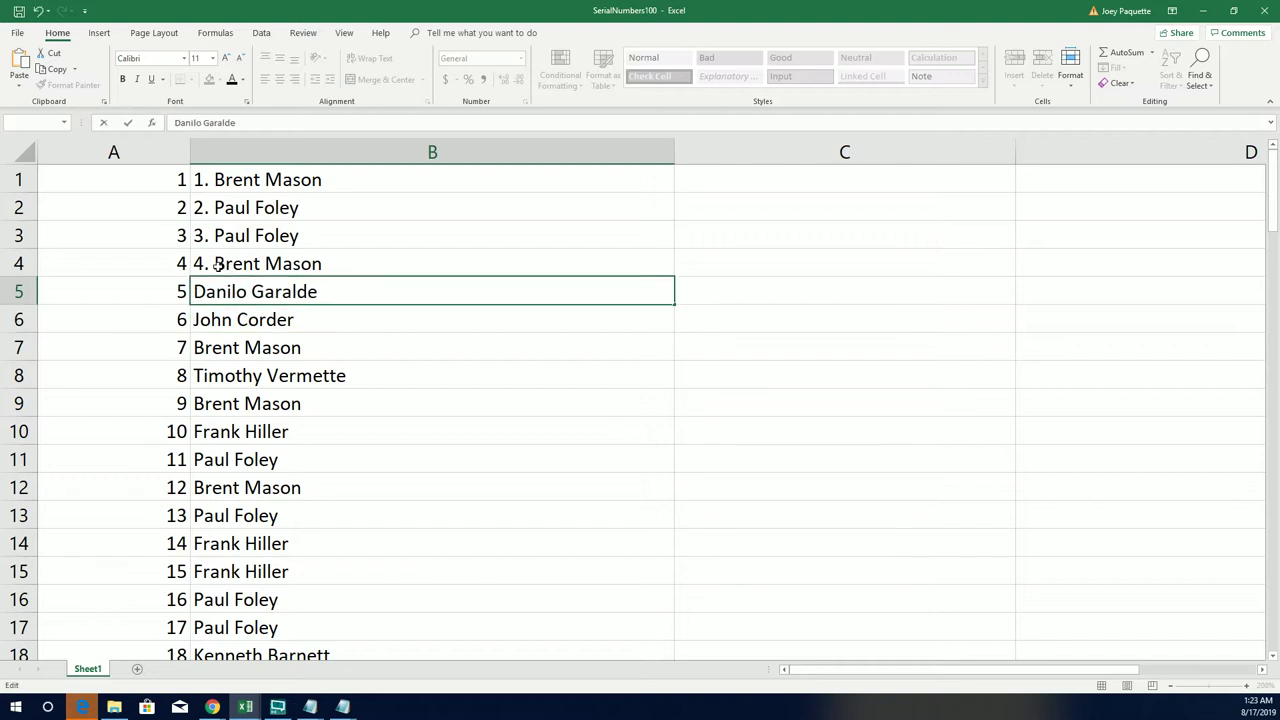
Step: Remove the "4. " list number from the name in cell B4
{"action": "double_click", "coordinate": [213, 263]}
{"action": "key", "text": "BackSpace"}
{"action": "key", "text": "BackSpace"}
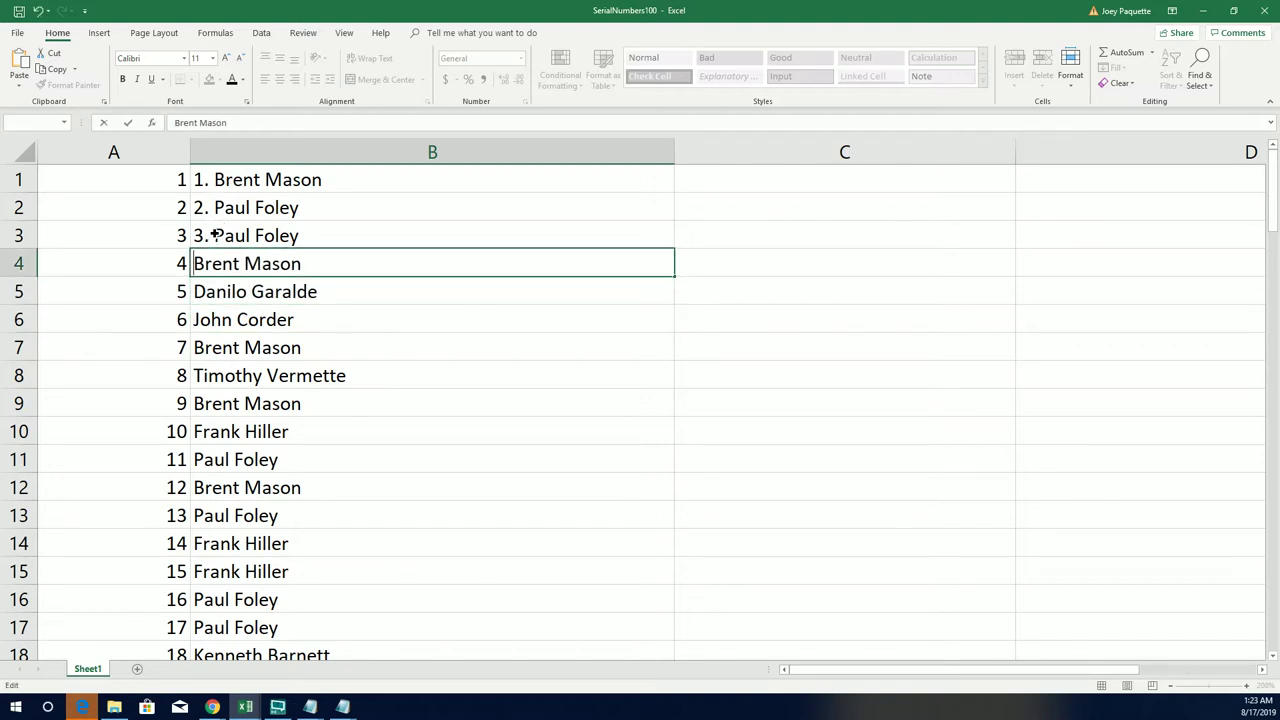
{"action": "left_click", "coordinate": [241, 240]}
{"action": "key", "text": "BackSpace"}
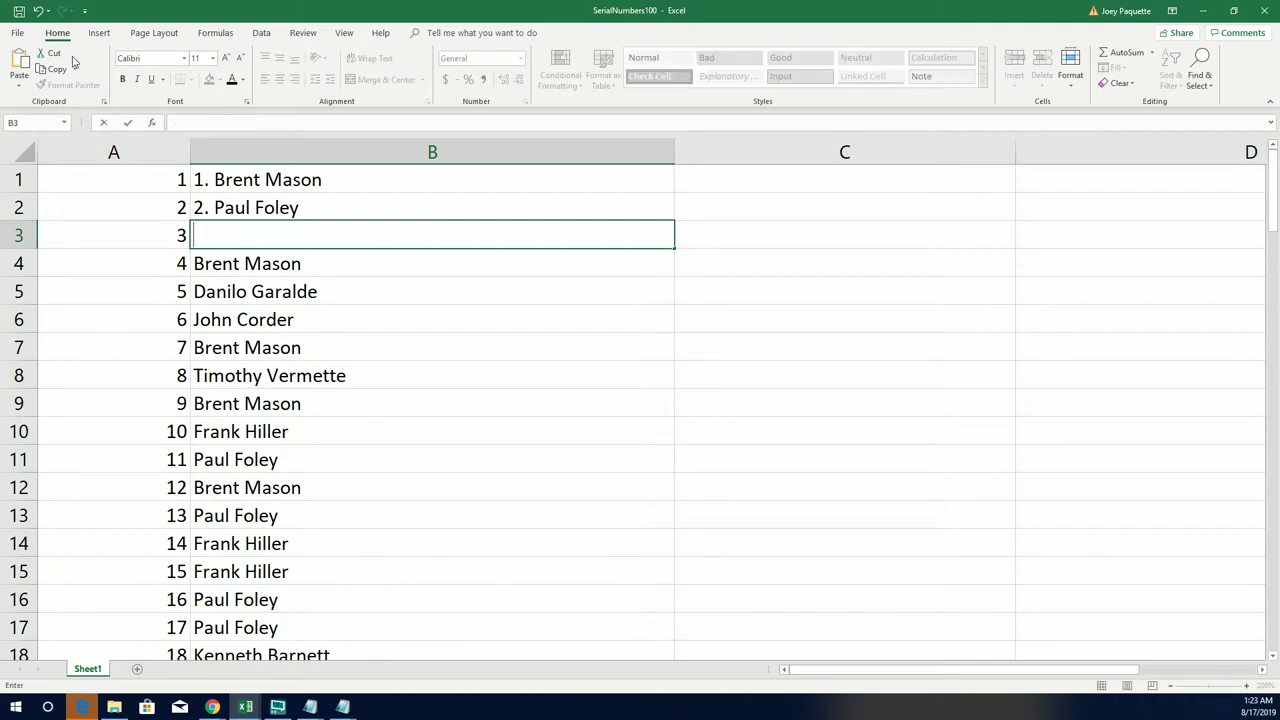
{"action": "left_click", "coordinate": [38, 10]}
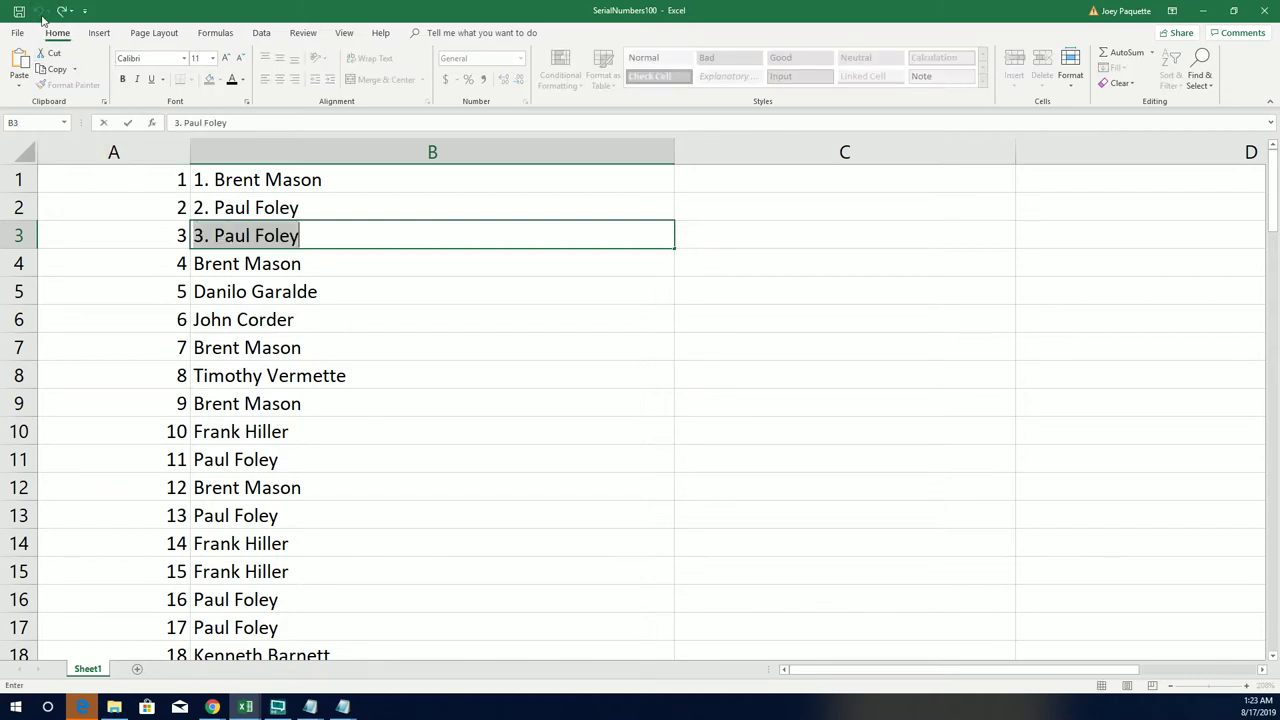
Step: Remove the "3. " list number from the name in cell B3
{"action": "left_click", "coordinate": [213, 236]}
{"action": "key", "text": "BackSpace"}
{"action": "key", "text": "BackSpace"}
{"action": "key", "text": "BackSpace"}
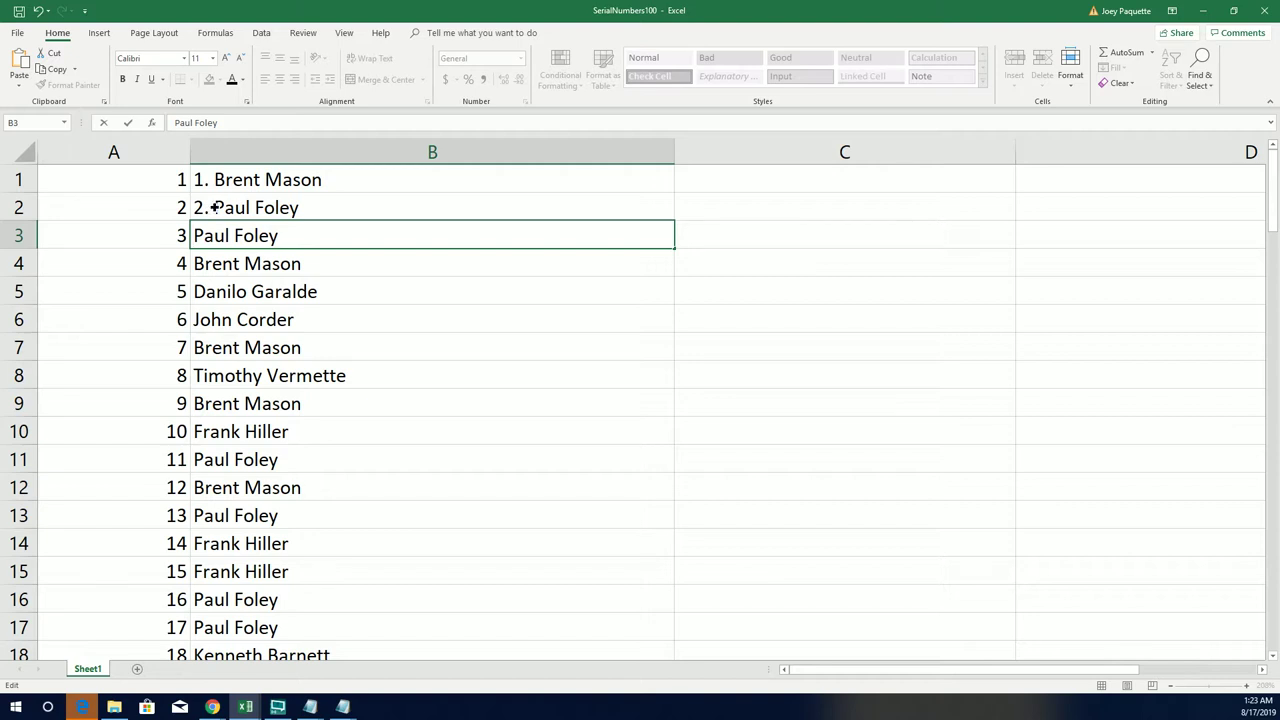
Step: Remove the list numbers "2. " and "1. " from the names in cells B2 and B1
{"action": "double_click", "coordinate": [213, 207]}
{"action": "key", "text": "BackSpace"}
{"action": "key", "text": "BackSpace"}
{"action": "key", "text": "BackSpace"}
{"action": "double_click", "coordinate": [209, 179]}
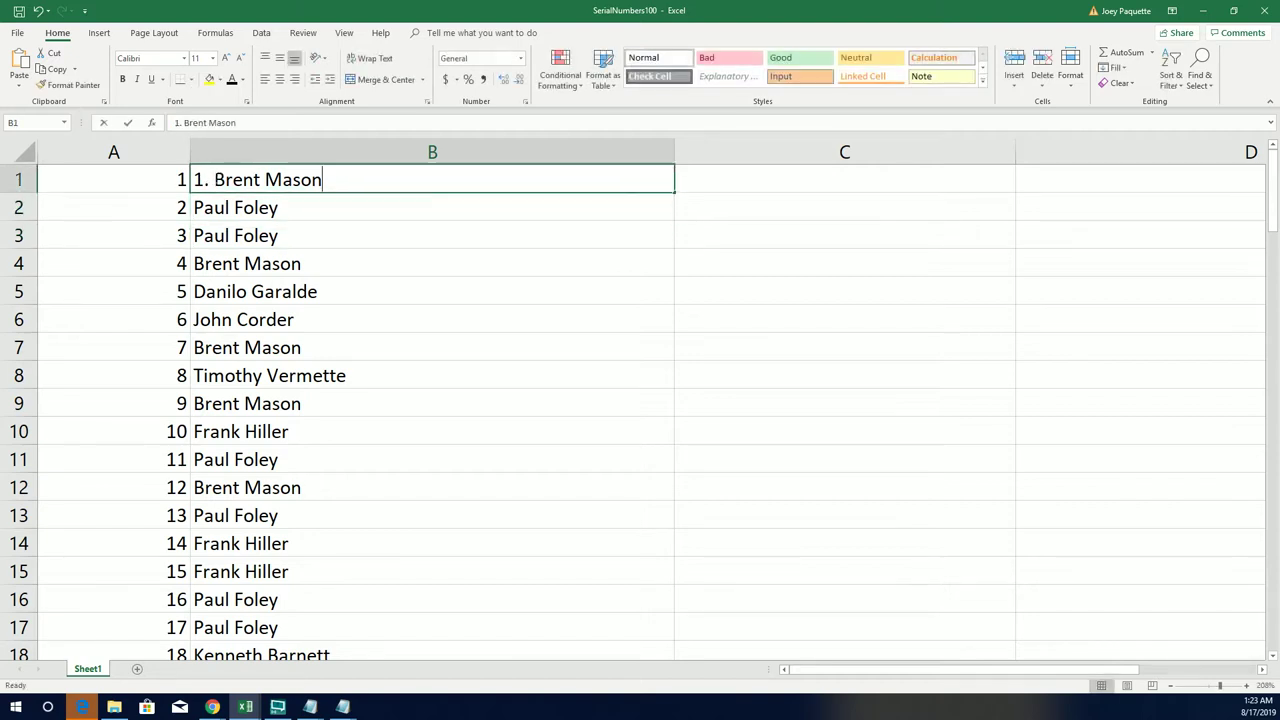
{"action": "key", "text": "BackSpace"}
{"action": "key", "text": "BackSpace"}
{"action": "key", "text": "BackSpace"}
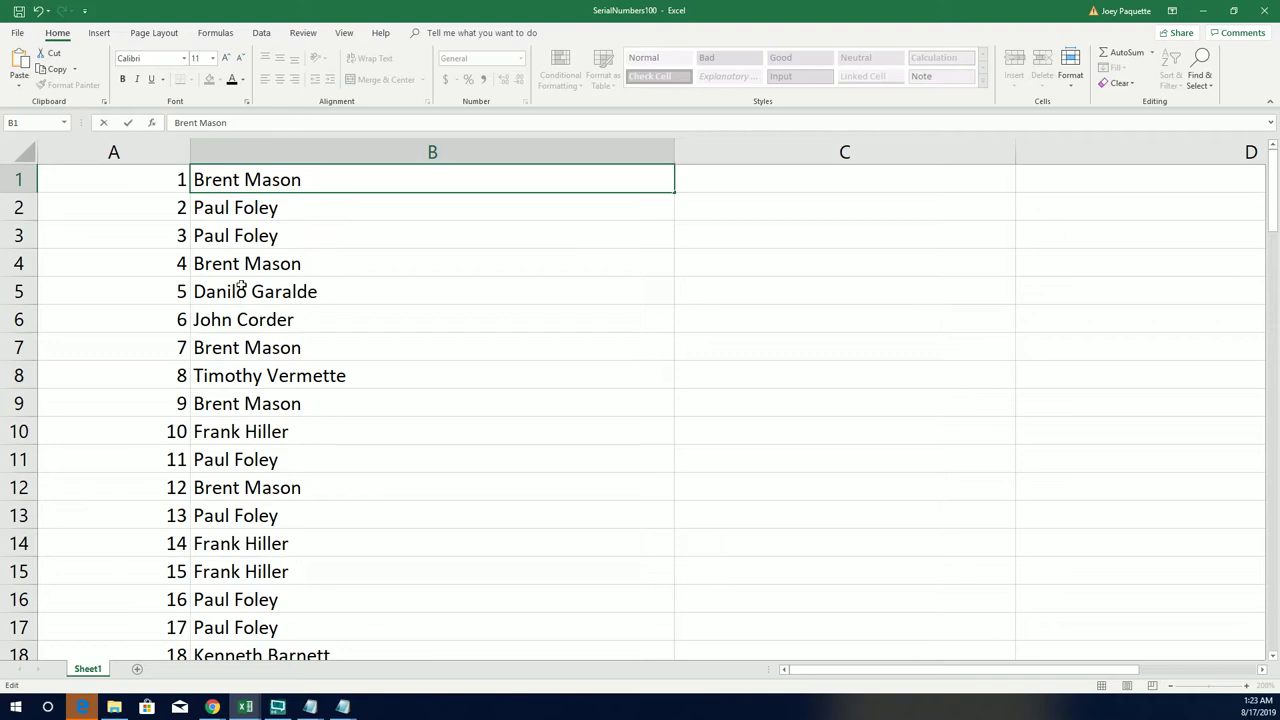
Step: Review the names assigned to serial numbers 1–25 and the empty name cells for 26–50
{"action": "left_click_drag", "start_coordinate": [151, 180], "coordinate": [300, 599]}
{"action": "scroll", "coordinate": [316, 581], "scroll_direction": "down", "scroll_amount": 2}
{"action": "scroll", "coordinate": [318, 581], "scroll_direction": "down", "scroll_amount": 6}
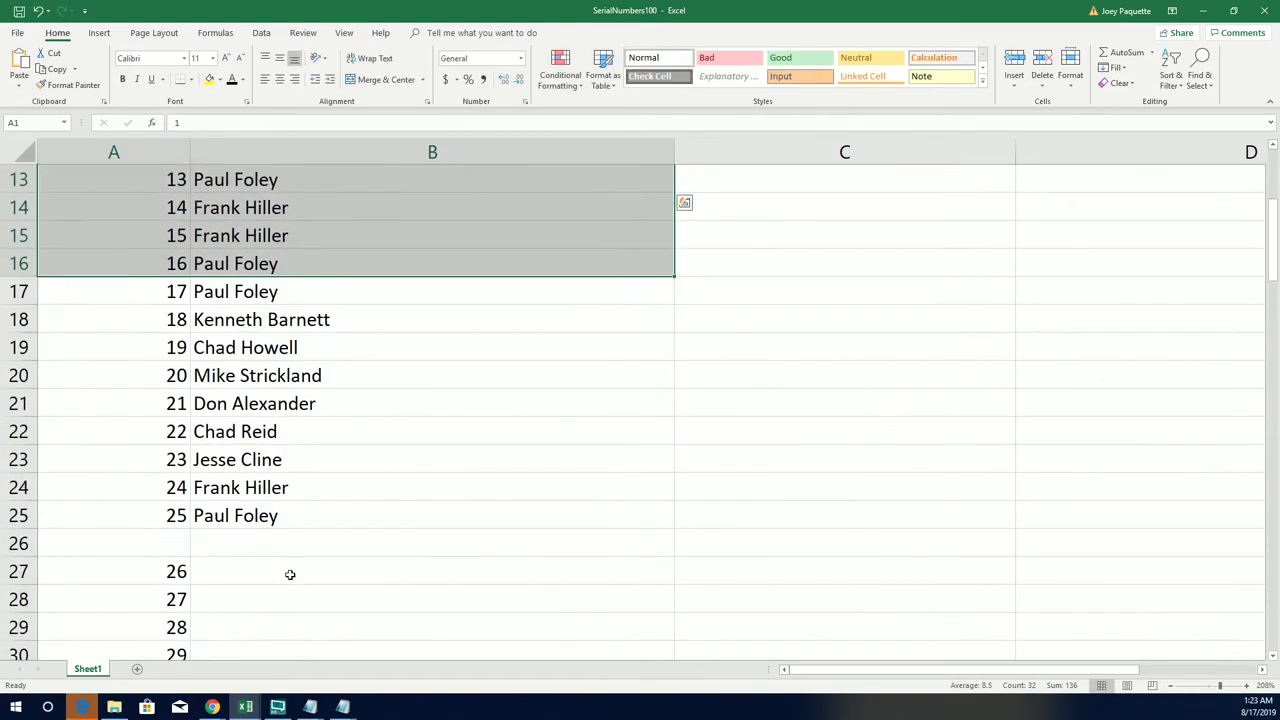
{"action": "scroll", "coordinate": [262, 395], "scroll_direction": "up", "scroll_amount": 1}
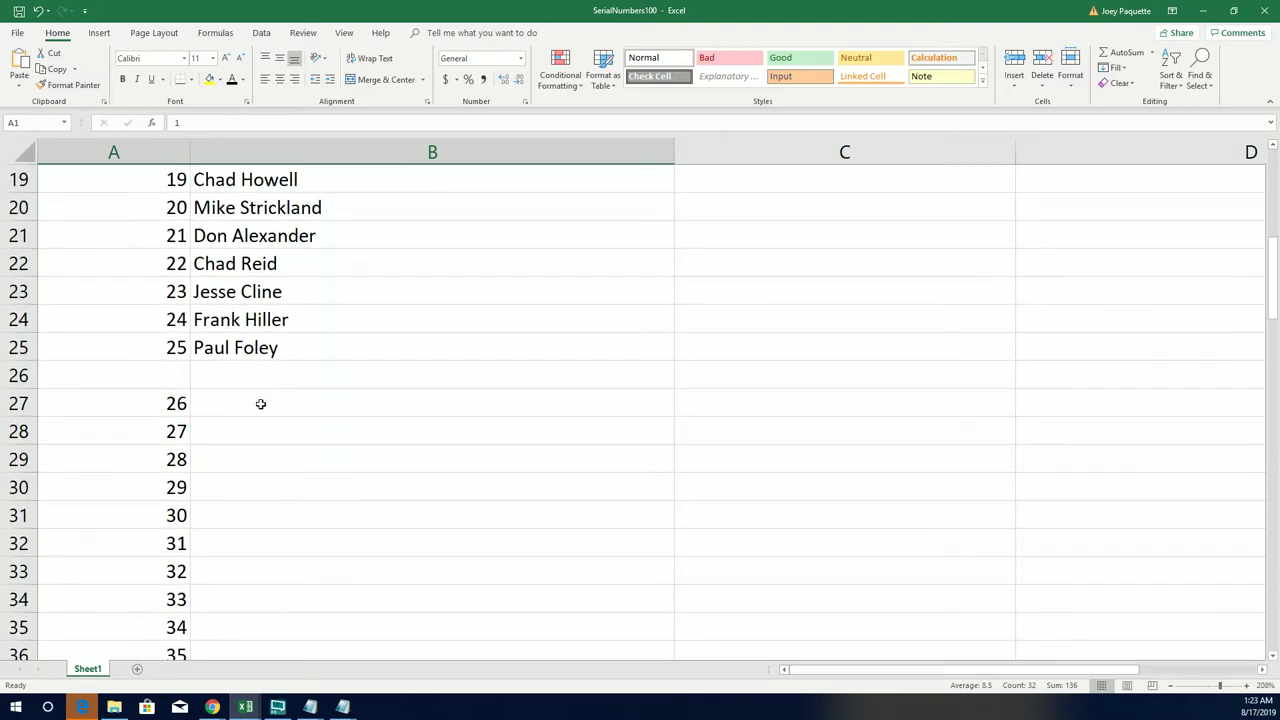
{"action": "scroll", "coordinate": [240, 413], "scroll_direction": "down", "scroll_amount": 3}
{"action": "scroll", "coordinate": [230, 330], "scroll_direction": "up", "scroll_amount": 1}
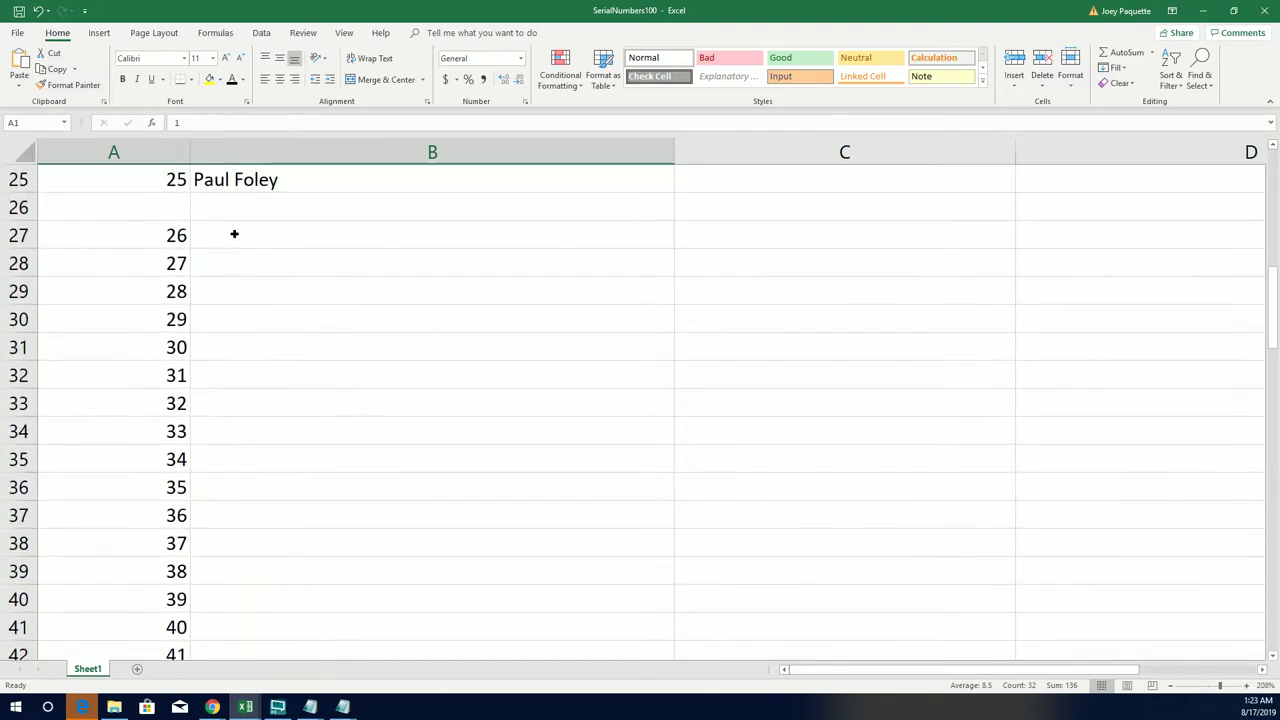
{"action": "left_click_drag", "start_coordinate": [234, 234], "coordinate": [274, 600]}
{"action": "scroll", "coordinate": [243, 468], "scroll_direction": "down", "scroll_amount": 2}
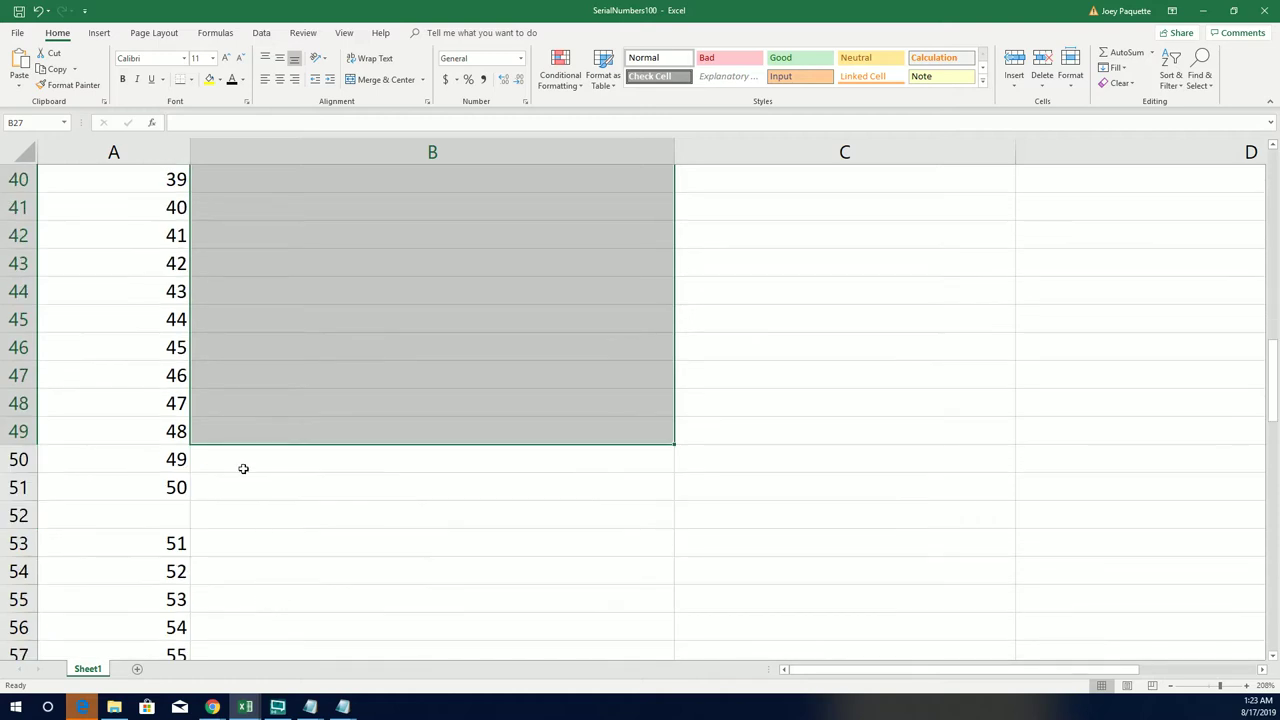
{"action": "left_click_drag", "start_coordinate": [220, 515], "coordinate": [217, 497]}
{"action": "scroll", "coordinate": [400, 410], "scroll_direction": "up", "scroll_amount": 7}
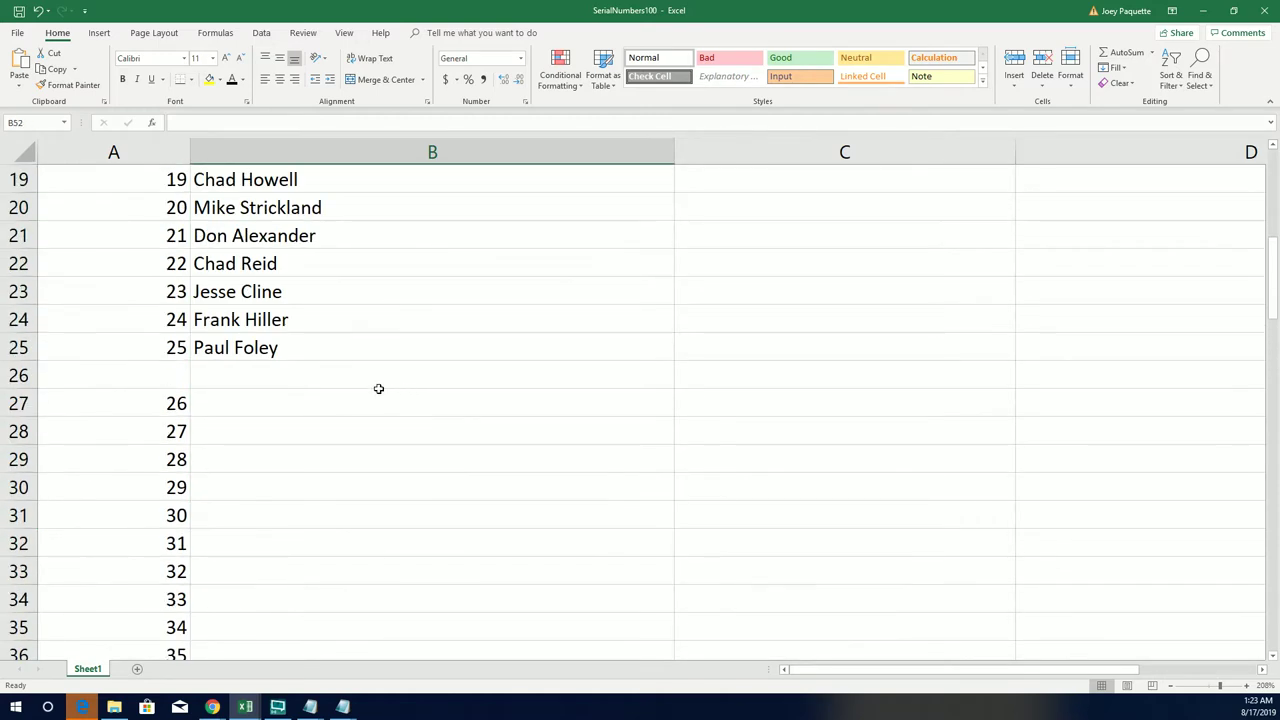
Step: Delete the blank row 26 between serial numbers 25 and 26, and select cell B26
{"action": "left_click", "coordinate": [20, 375]}
{"action": "right_click", "coordinate": [28, 378]}
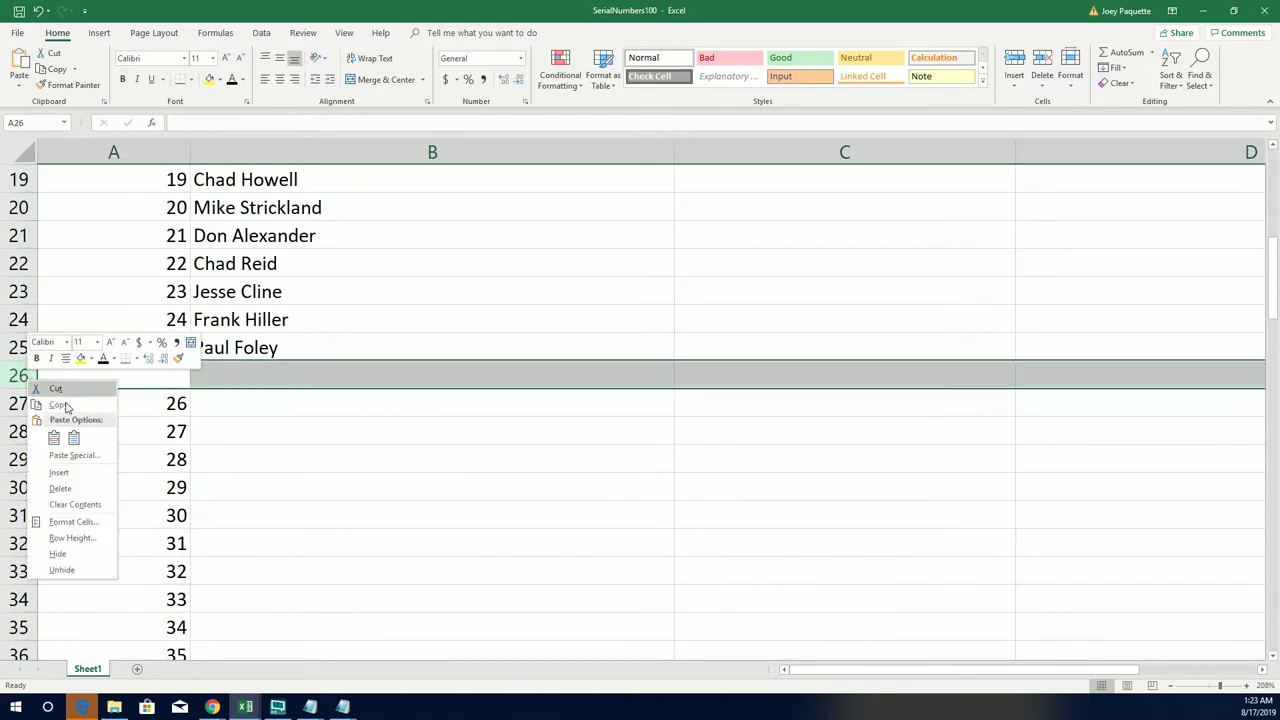
{"action": "left_click", "coordinate": [60, 488]}
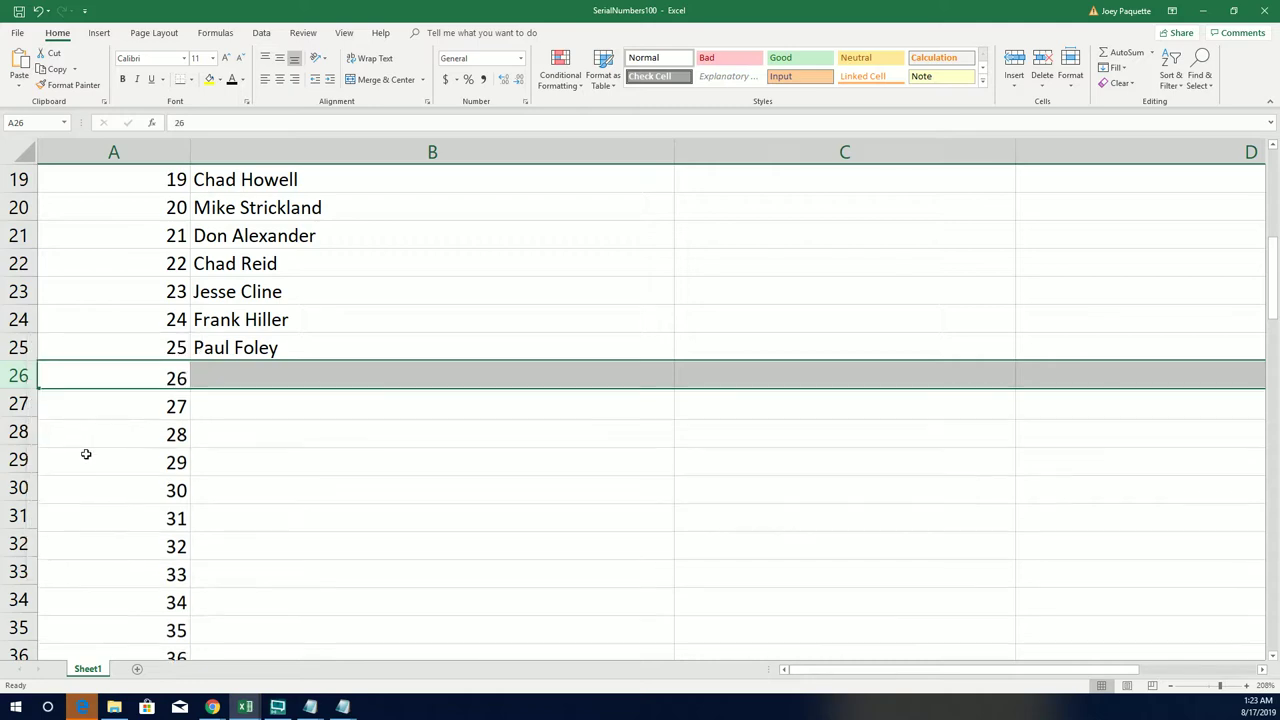
{"action": "left_click", "coordinate": [220, 378]}
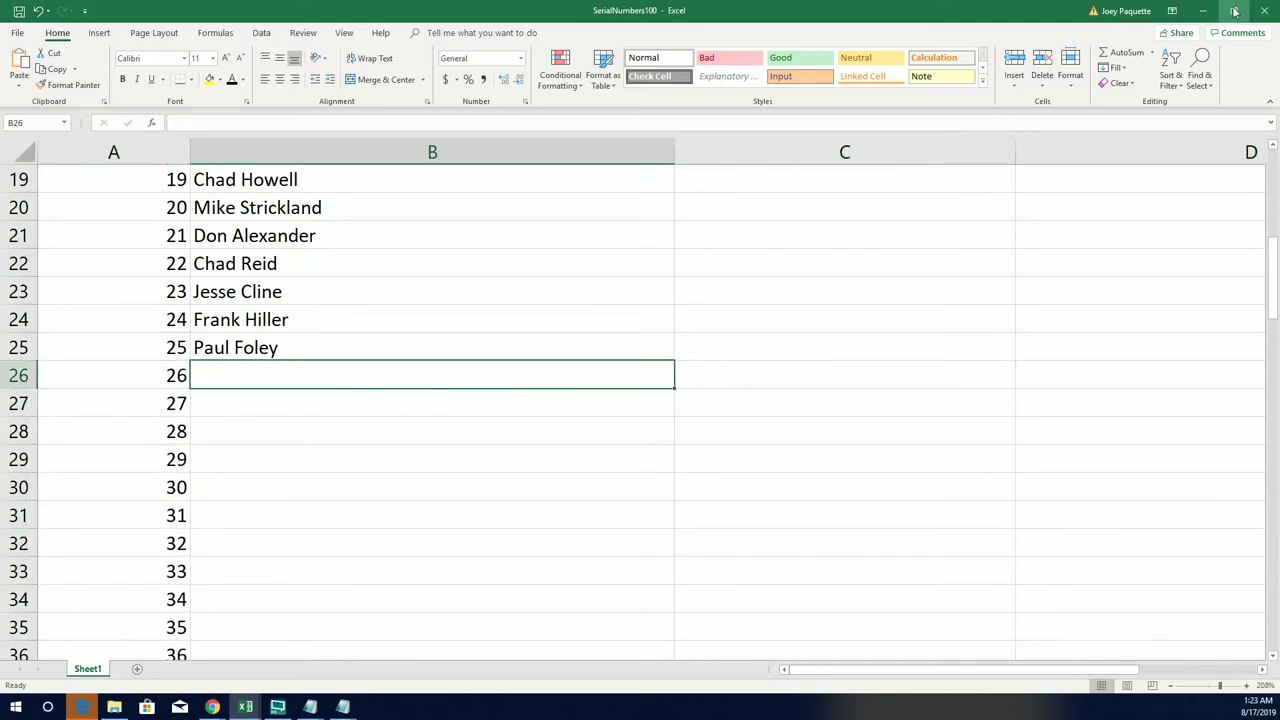
Step: Switch to the RANDOM.ORG List Randomizer in Chrome and randomize the participant list seven more times
{"action": "left_click", "coordinate": [1203, 10]}
{"action": "scroll", "coordinate": [388, 422], "scroll_direction": "up", "scroll_amount": 2}
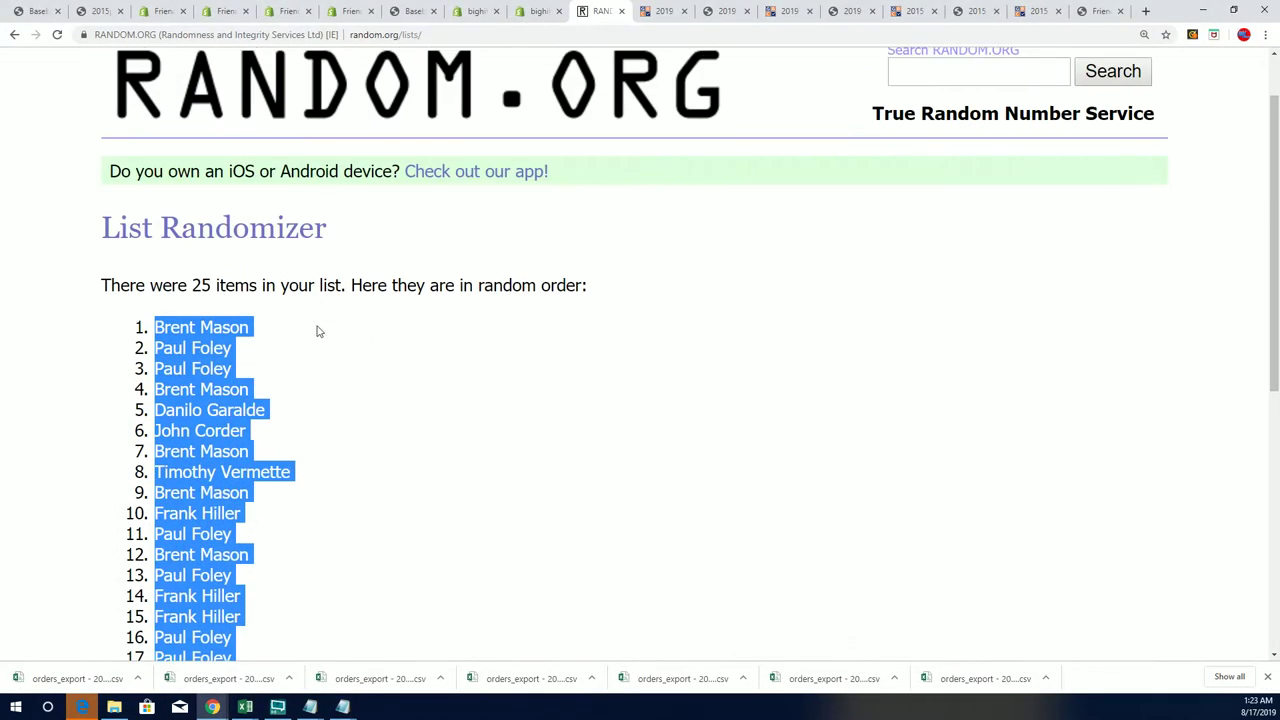
{"action": "scroll", "coordinate": [280, 391], "scroll_direction": "down", "scroll_amount": 3}
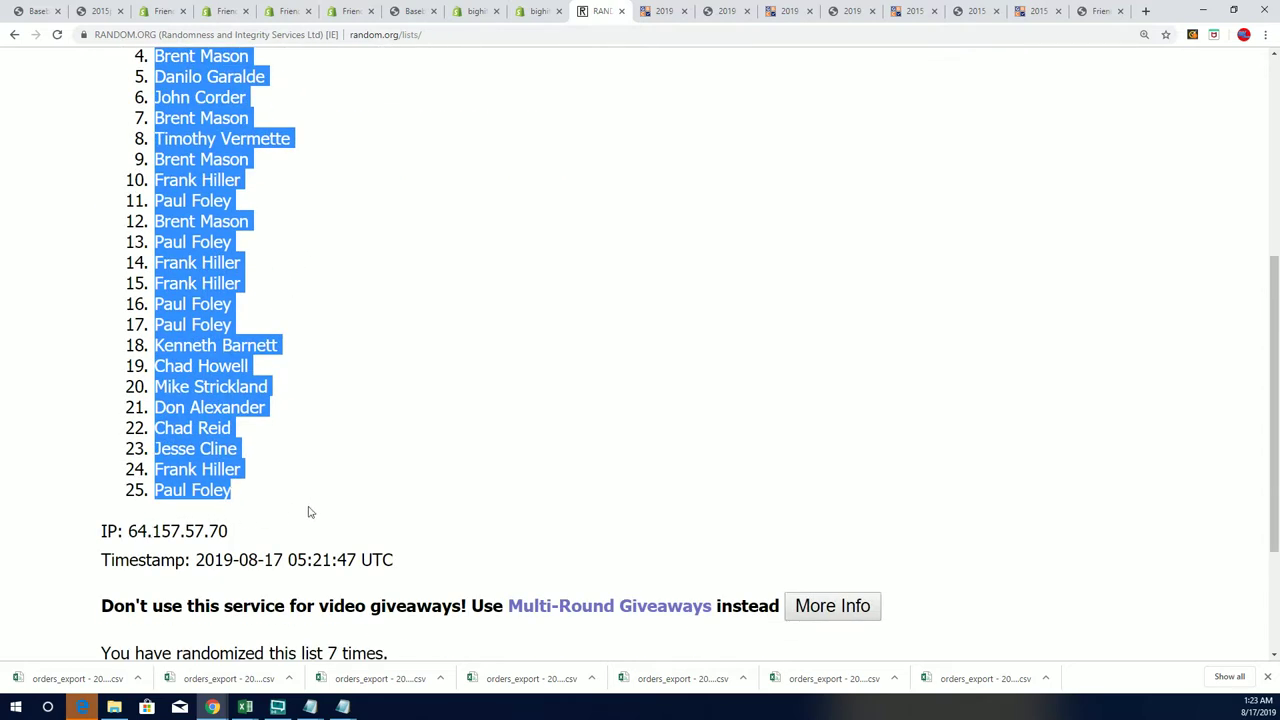
{"action": "scroll", "coordinate": [309, 512], "scroll_direction": "down", "scroll_amount": 1}
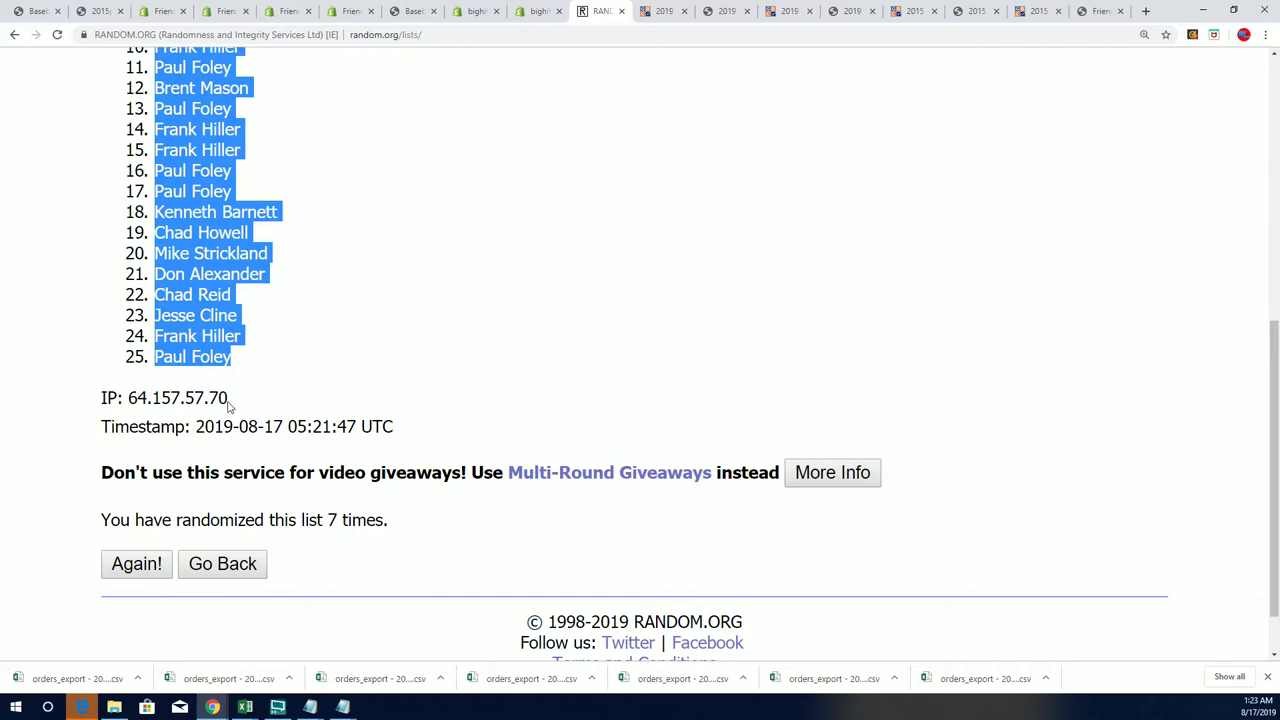
{"action": "left_click", "coordinate": [138, 567]}
{"action": "scroll", "coordinate": [420, 386], "scroll_direction": "down", "scroll_amount": 10}
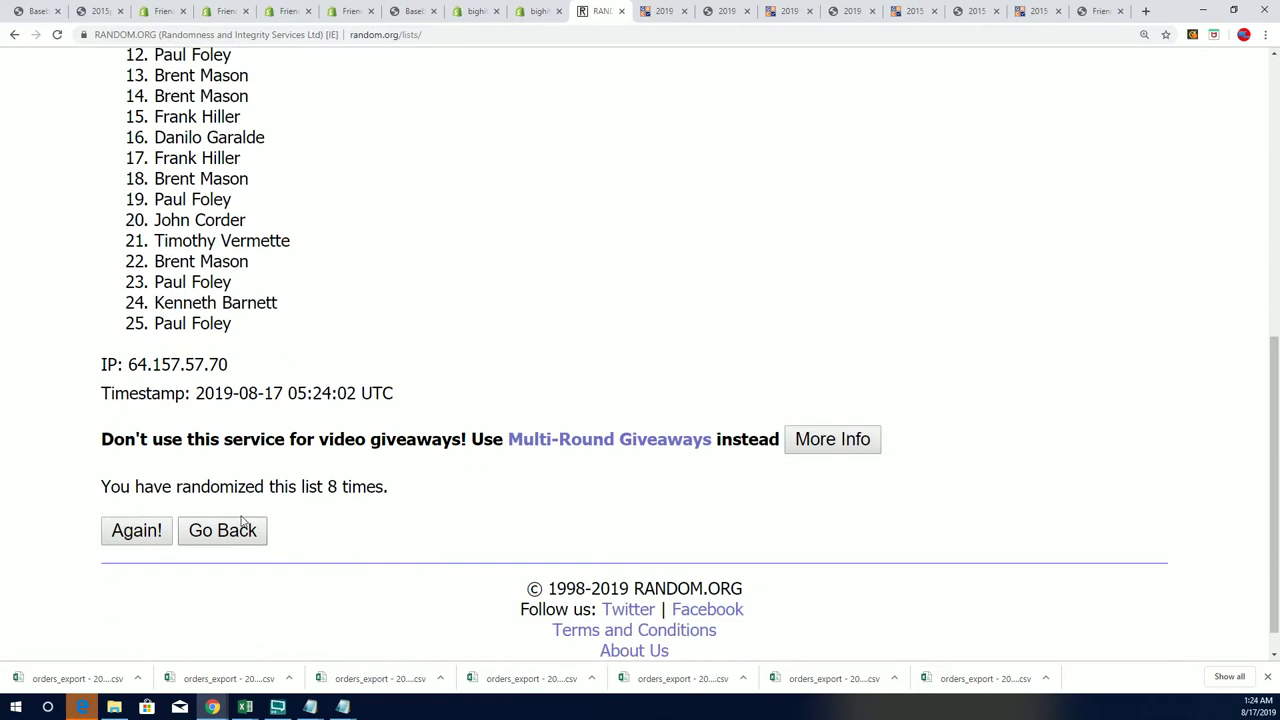
{"action": "left_click", "coordinate": [165, 503]}
{"action": "scroll", "coordinate": [330, 420], "scroll_direction": "down", "scroll_amount": 10}
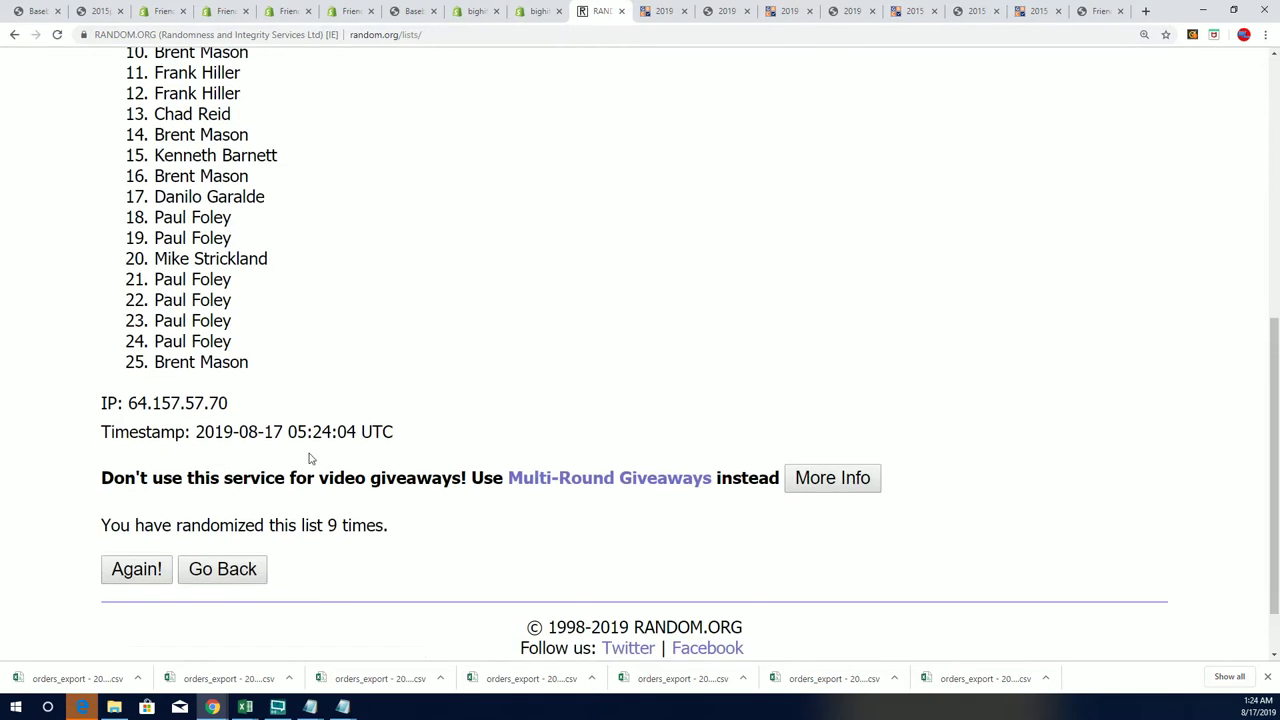
{"action": "left_click", "coordinate": [148, 497]}
{"action": "scroll", "coordinate": [315, 380], "scroll_direction": "down", "scroll_amount": 10}
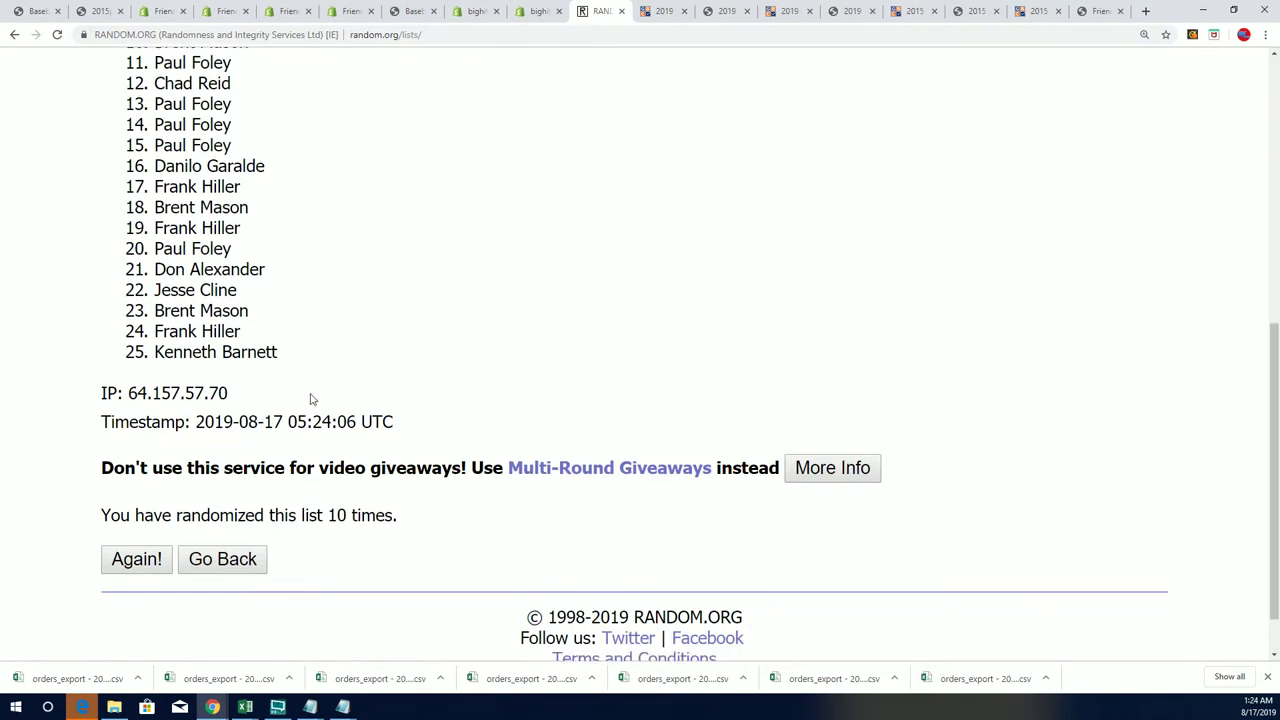
{"action": "left_click", "coordinate": [145, 500]}
{"action": "scroll", "coordinate": [360, 330], "scroll_direction": "down", "scroll_amount": 10}
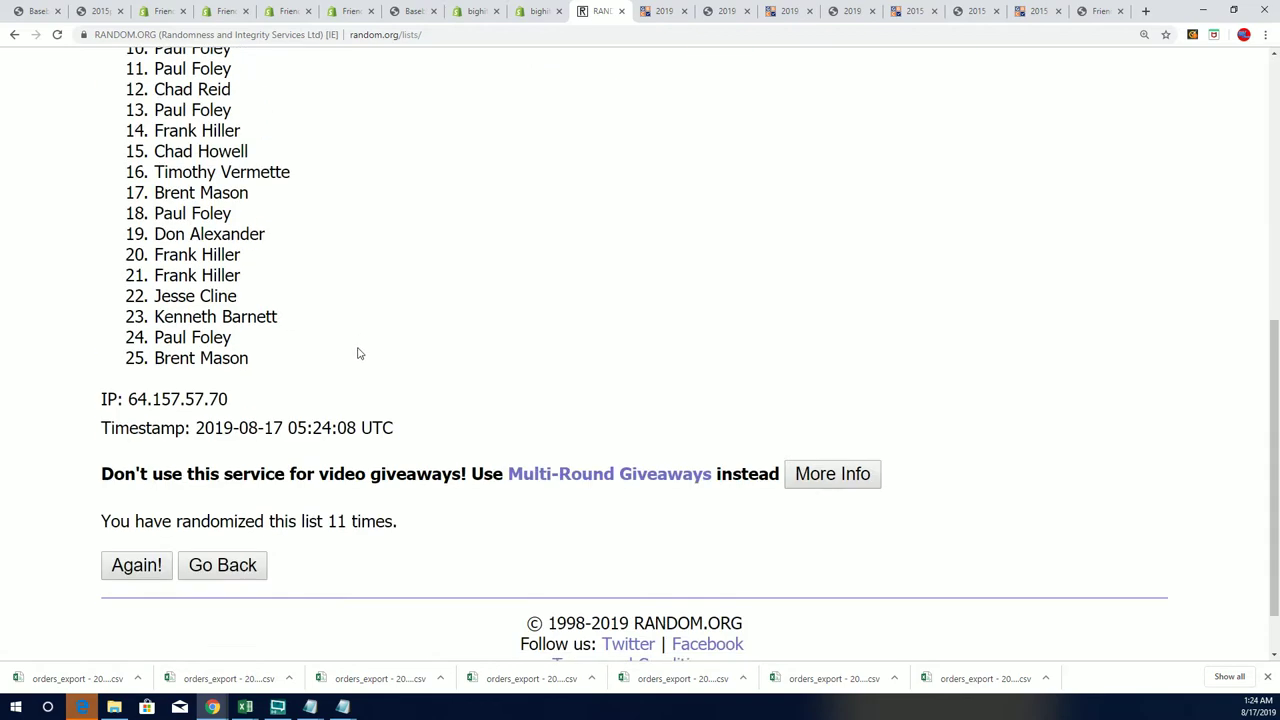
{"action": "left_click", "coordinate": [139, 493]}
{"action": "scroll", "coordinate": [317, 377], "scroll_direction": "down", "scroll_amount": 10}
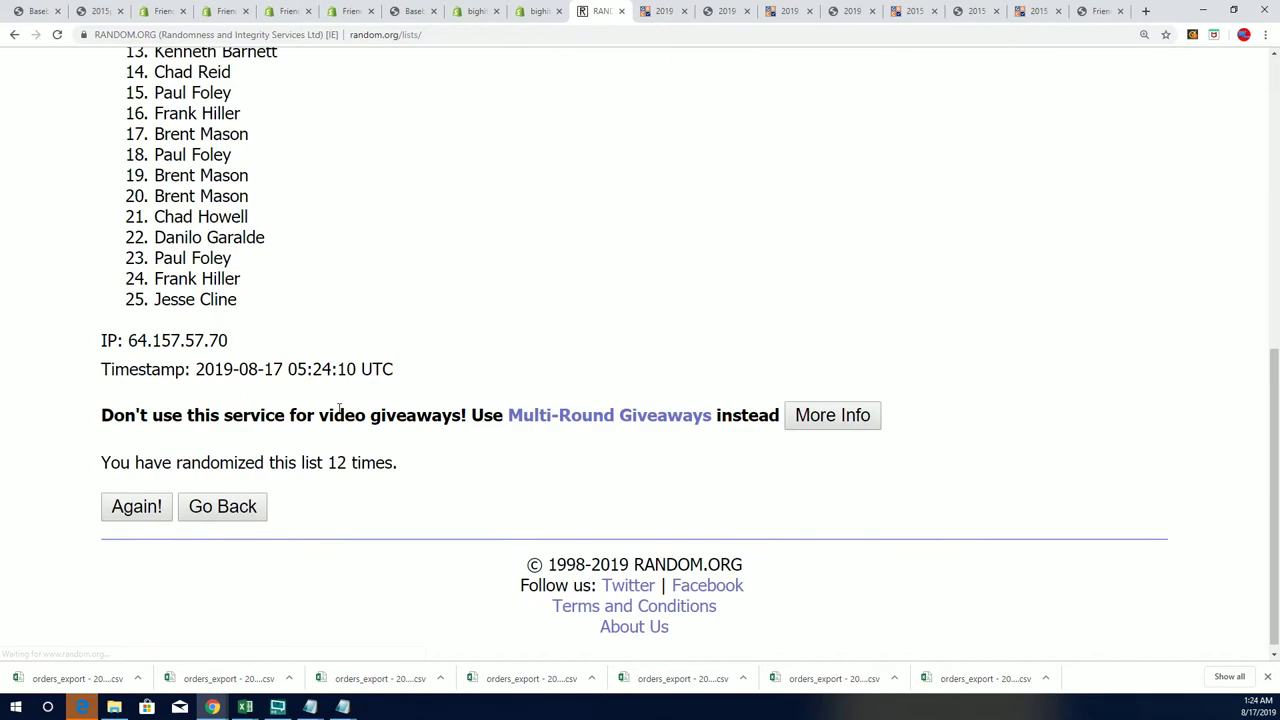
{"action": "left_click", "coordinate": [137, 497]}
{"action": "scroll", "coordinate": [400, 286], "scroll_direction": "down", "scroll_amount": 10}
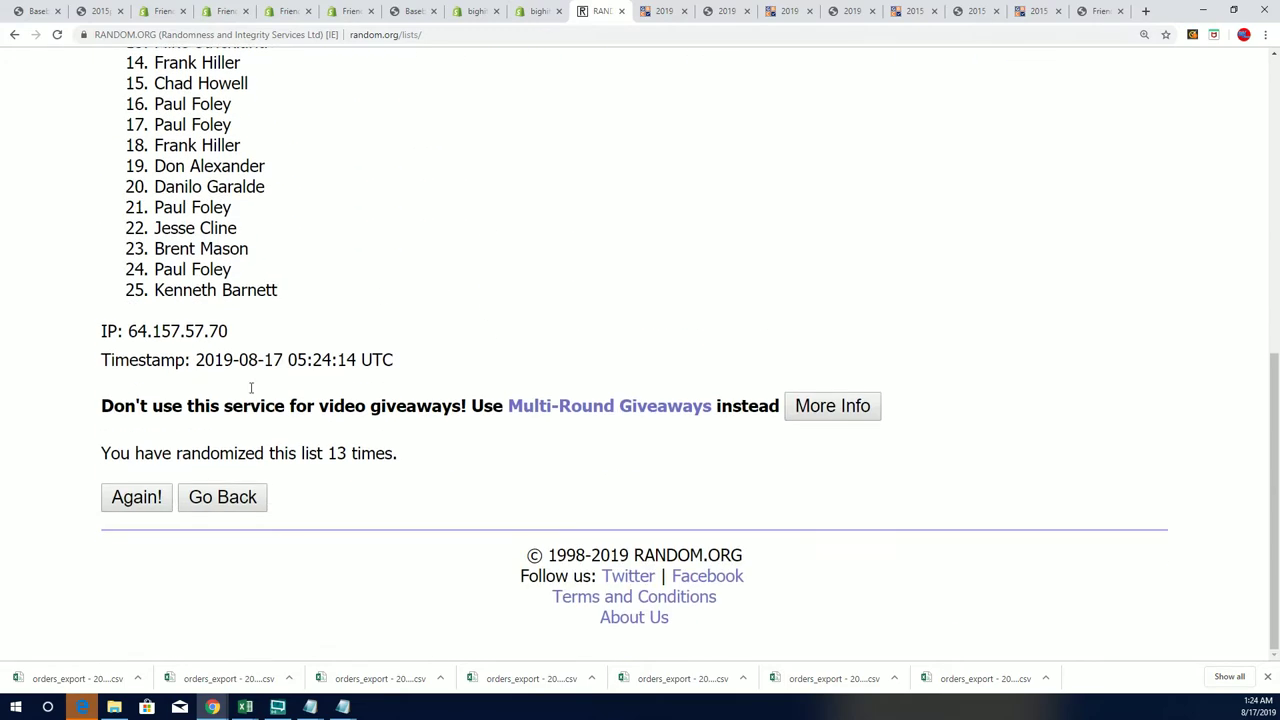
{"action": "left_click", "coordinate": [137, 497]}
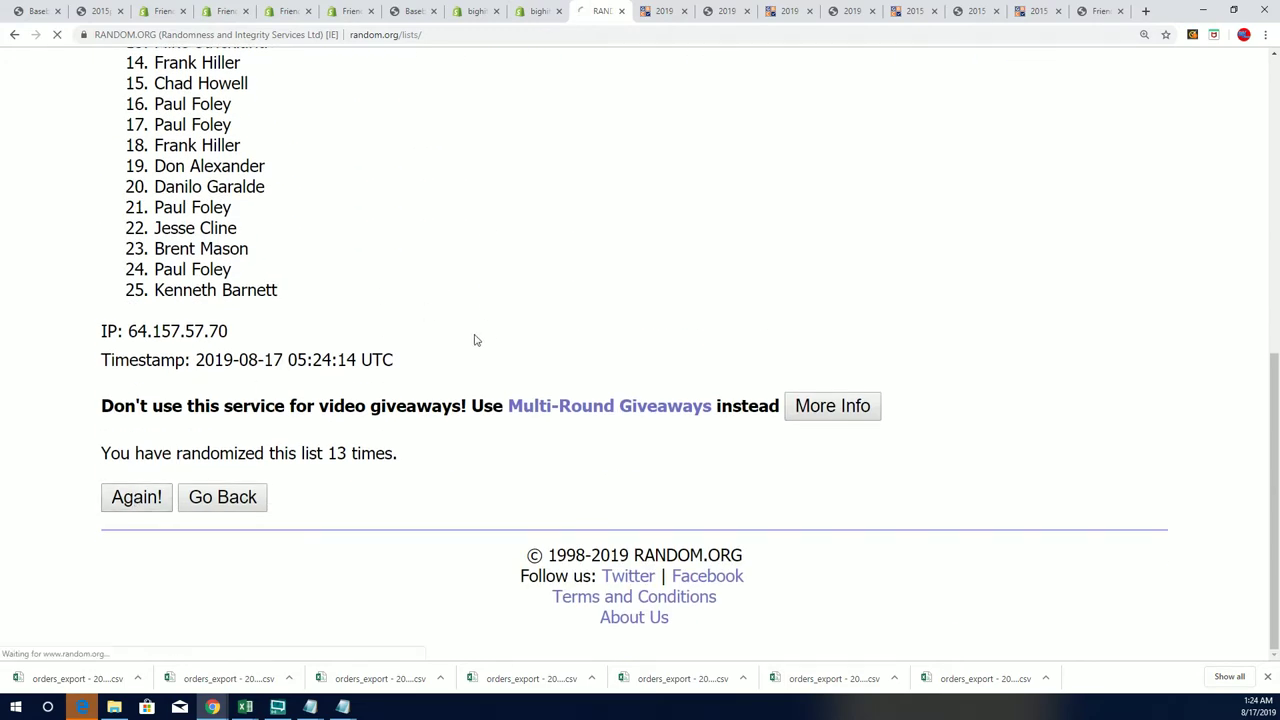
Step: Copy all 25 names of the newly randomized list
{"action": "scroll", "coordinate": [186, 231], "scroll_direction": "down", "scroll_amount": 2}
{"action": "left_click_drag", "start_coordinate": [156, 206], "coordinate": [276, 434]}
{"action": "right_click", "coordinate": [201, 326]}
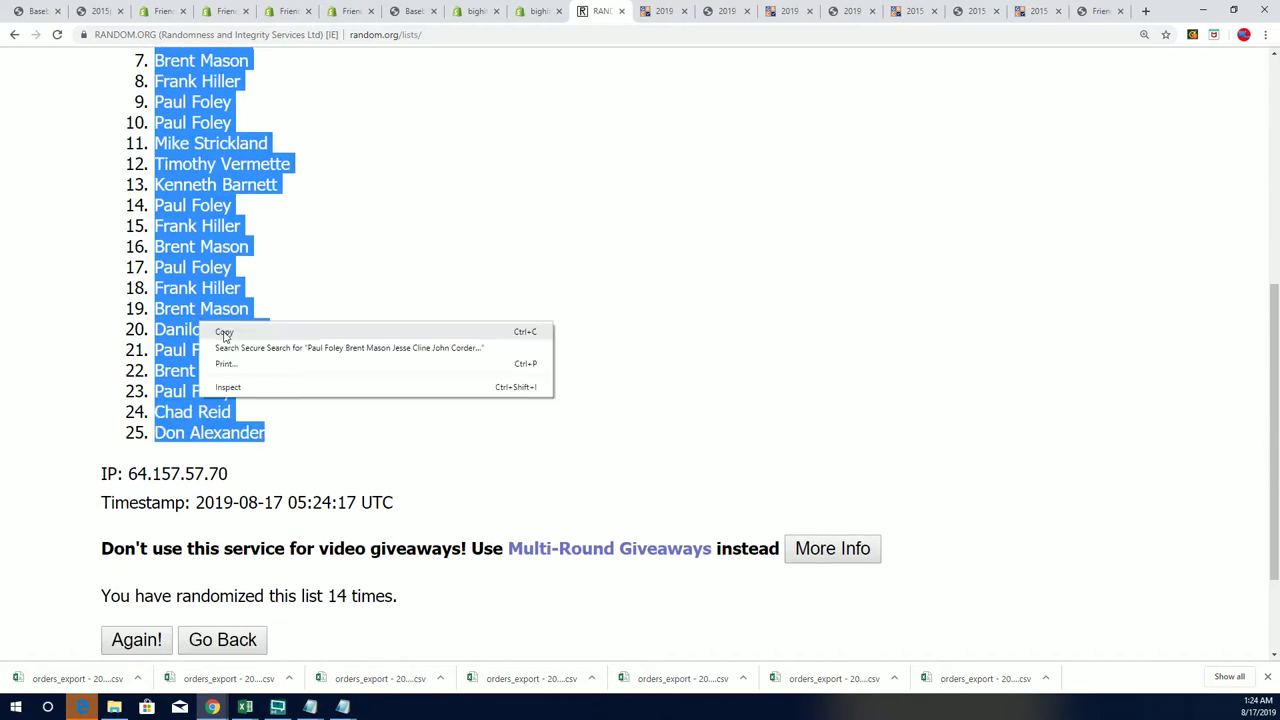
{"action": "left_click", "coordinate": [220, 334]}
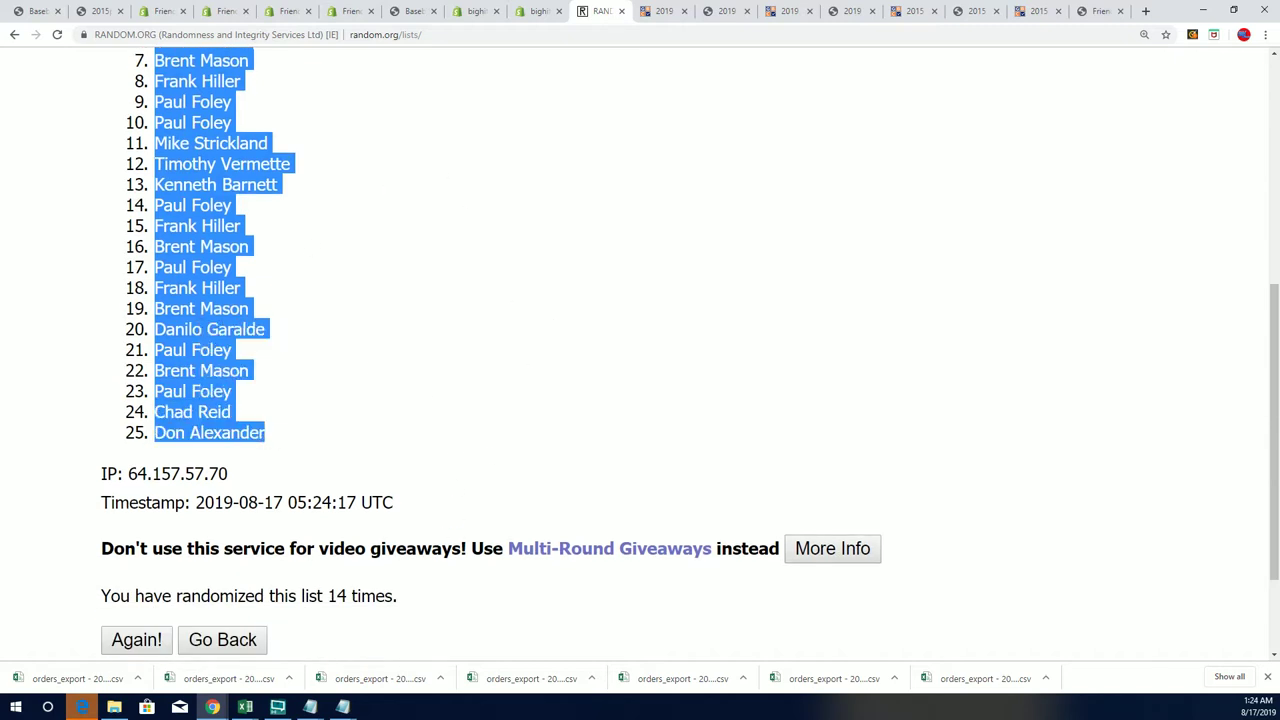
Step: Switch back to the Excel workbook and paste the copied list starting at B26, keeping the source formatting
{"action": "key", "text": "alt+Tab"}
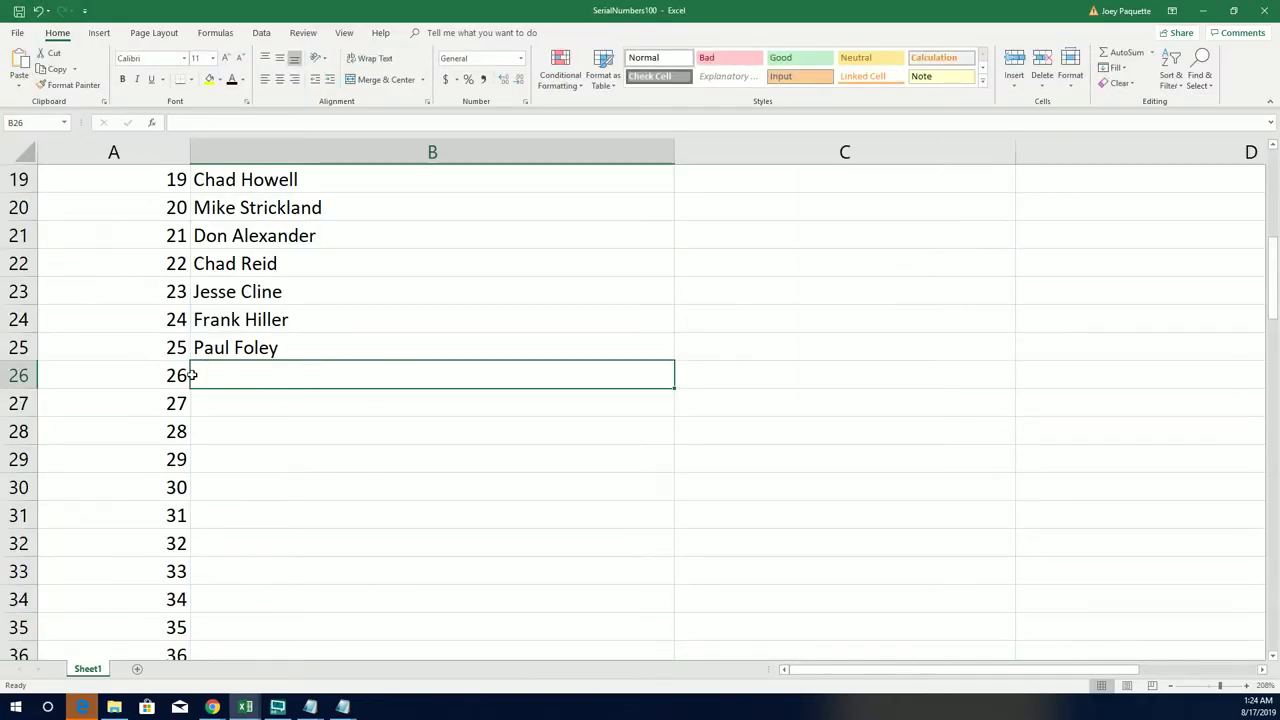
{"action": "right_click", "coordinate": [220, 373]}
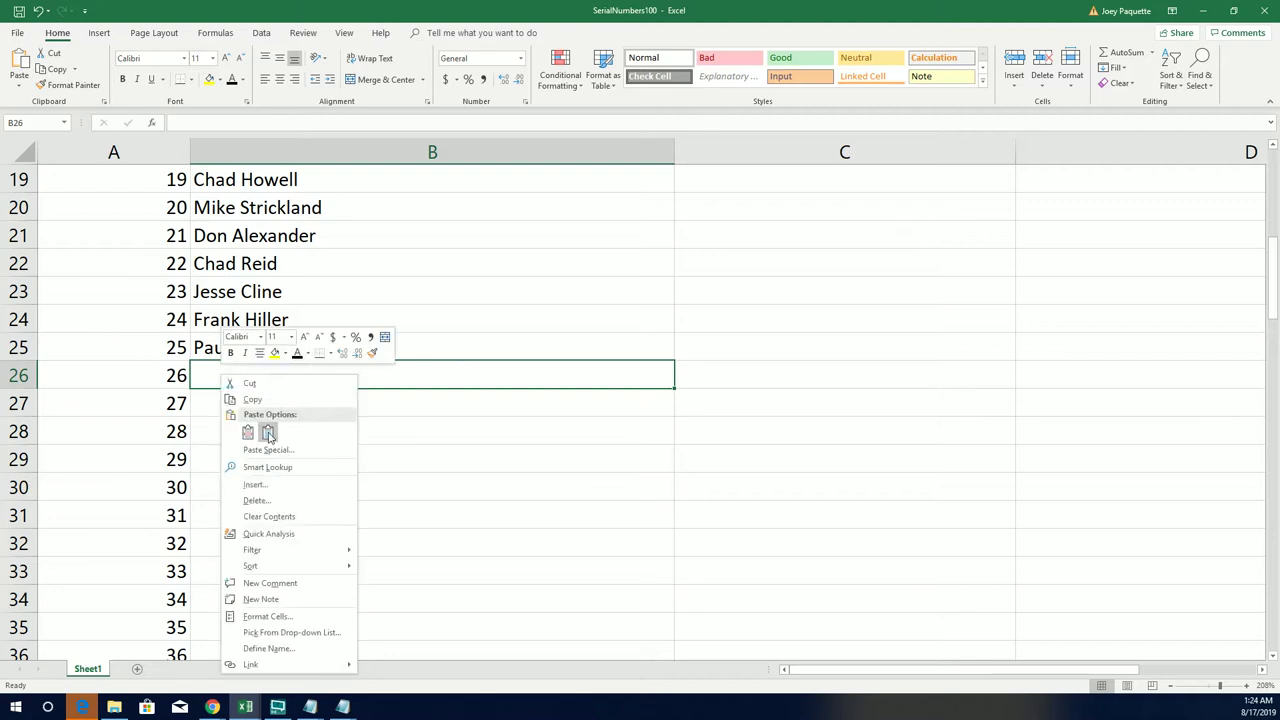
{"action": "left_click", "coordinate": [265, 431]}
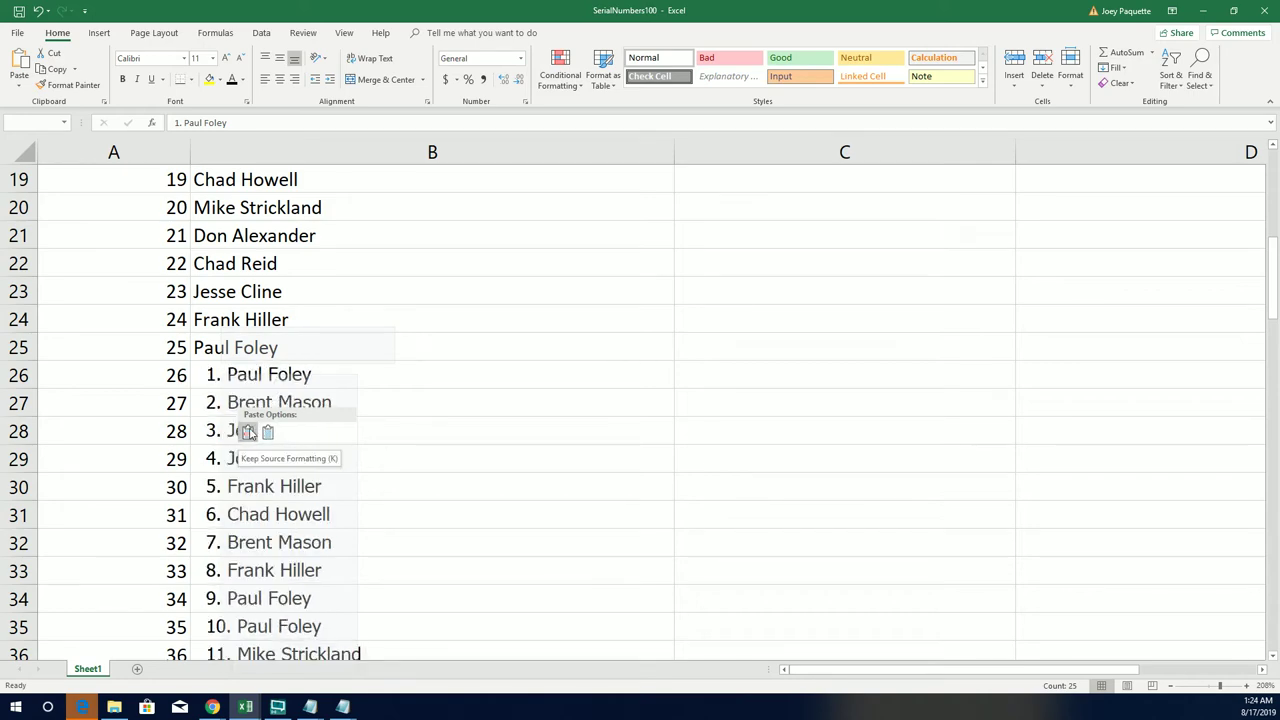
{"action": "left_click", "coordinate": [249, 432]}
Step: Remove the list number "1. " from the name in cell B26
{"action": "left_click", "coordinate": [214, 379]}
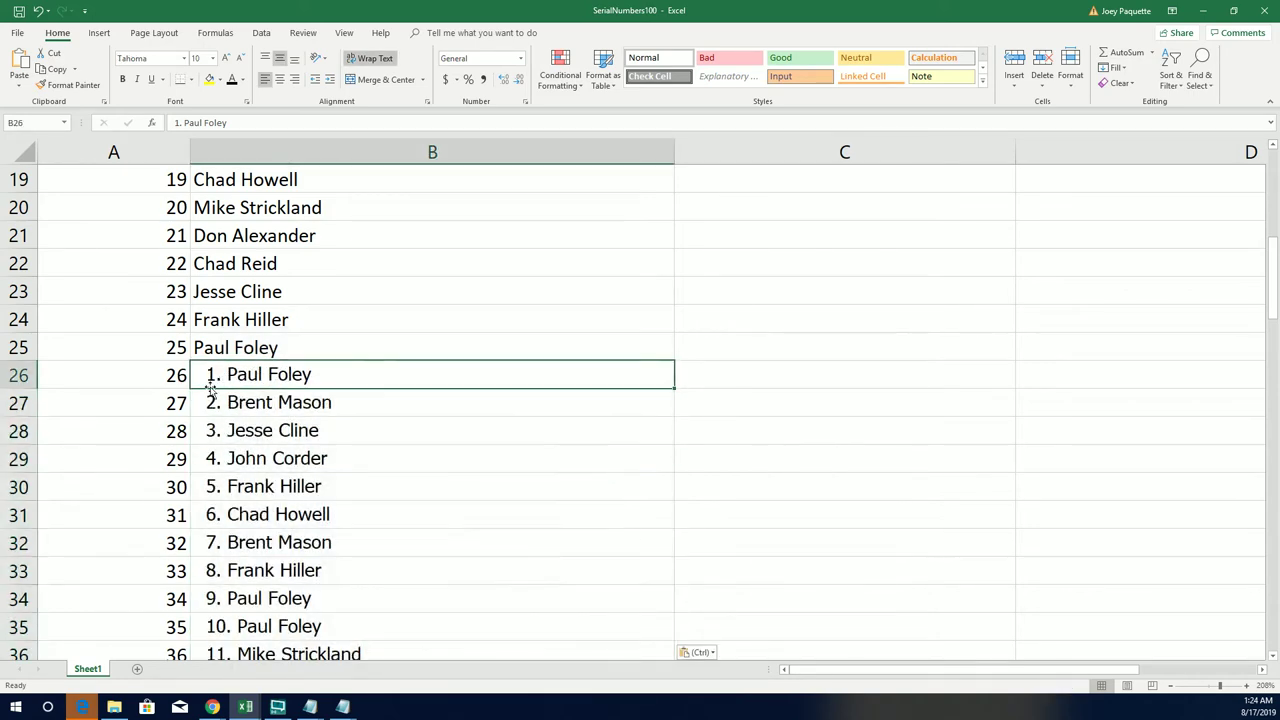
{"action": "double_click", "coordinate": [228, 372]}
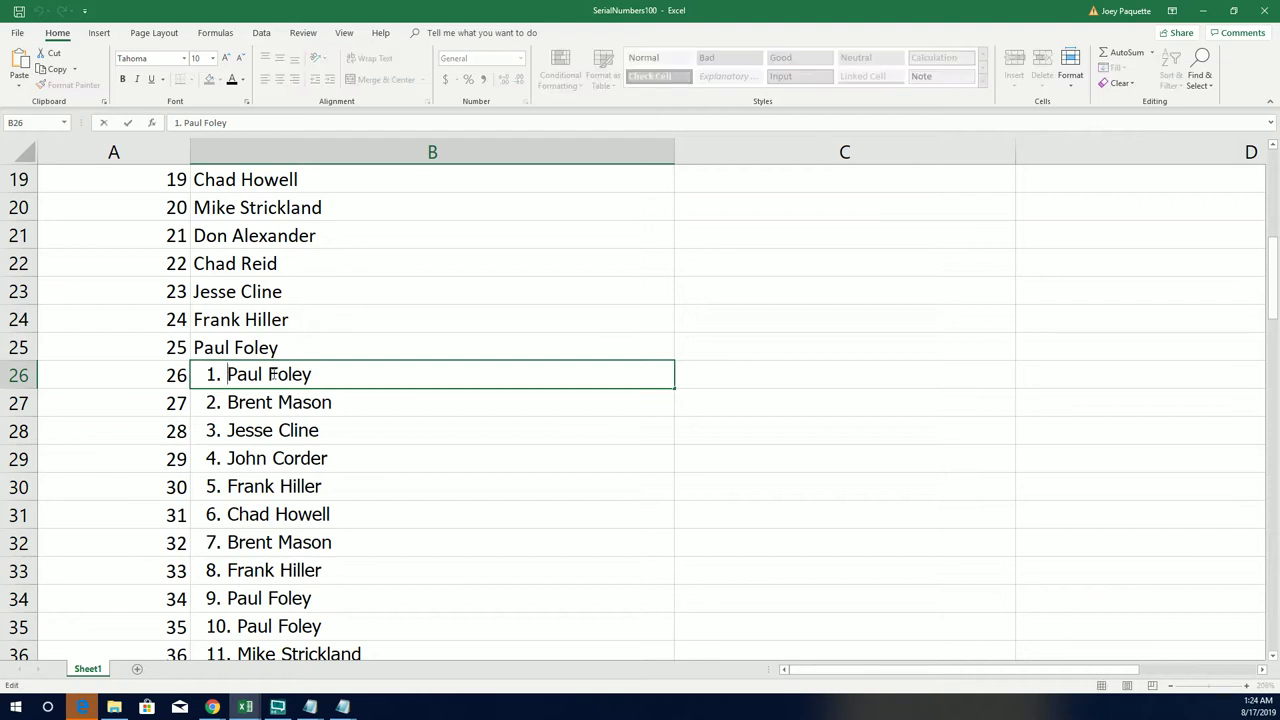
{"action": "key", "text": "BackSpace"}
{"action": "key", "text": "BackSpace"}
{"action": "key", "text": "BackSpace"}
{"action": "left_click", "coordinate": [230, 402]}
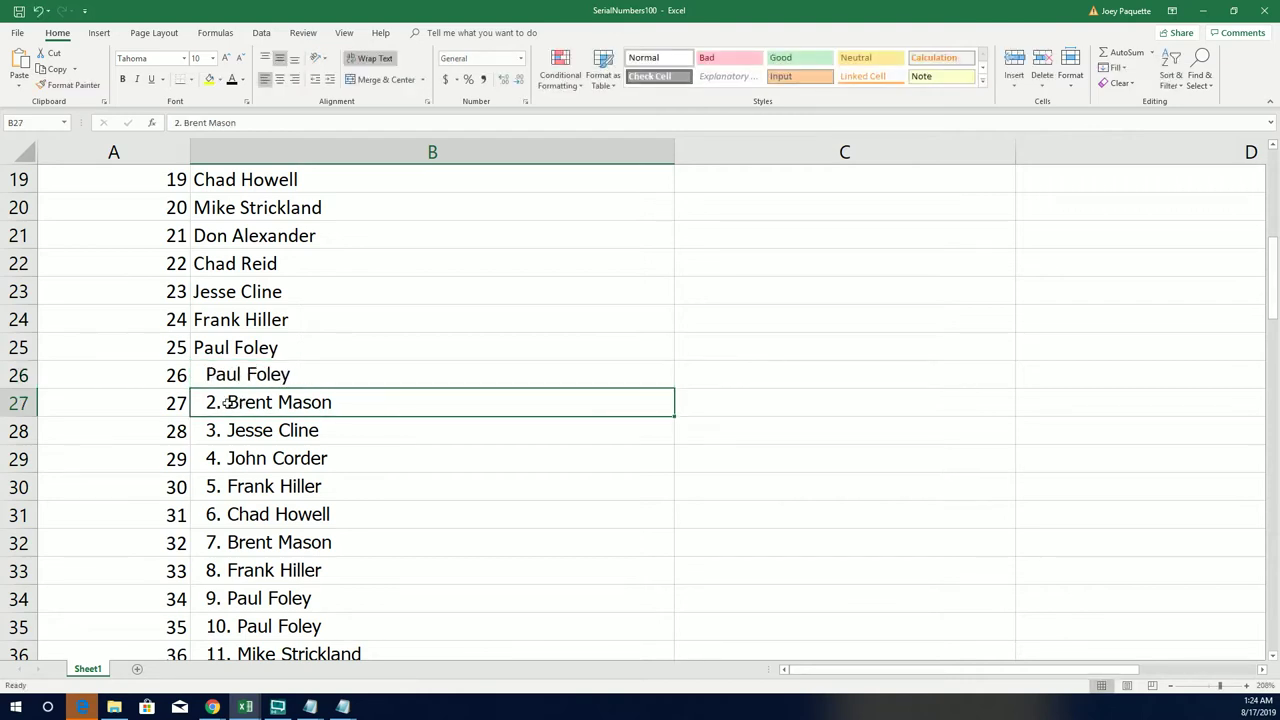
{"action": "key", "text": "BackSpace"}
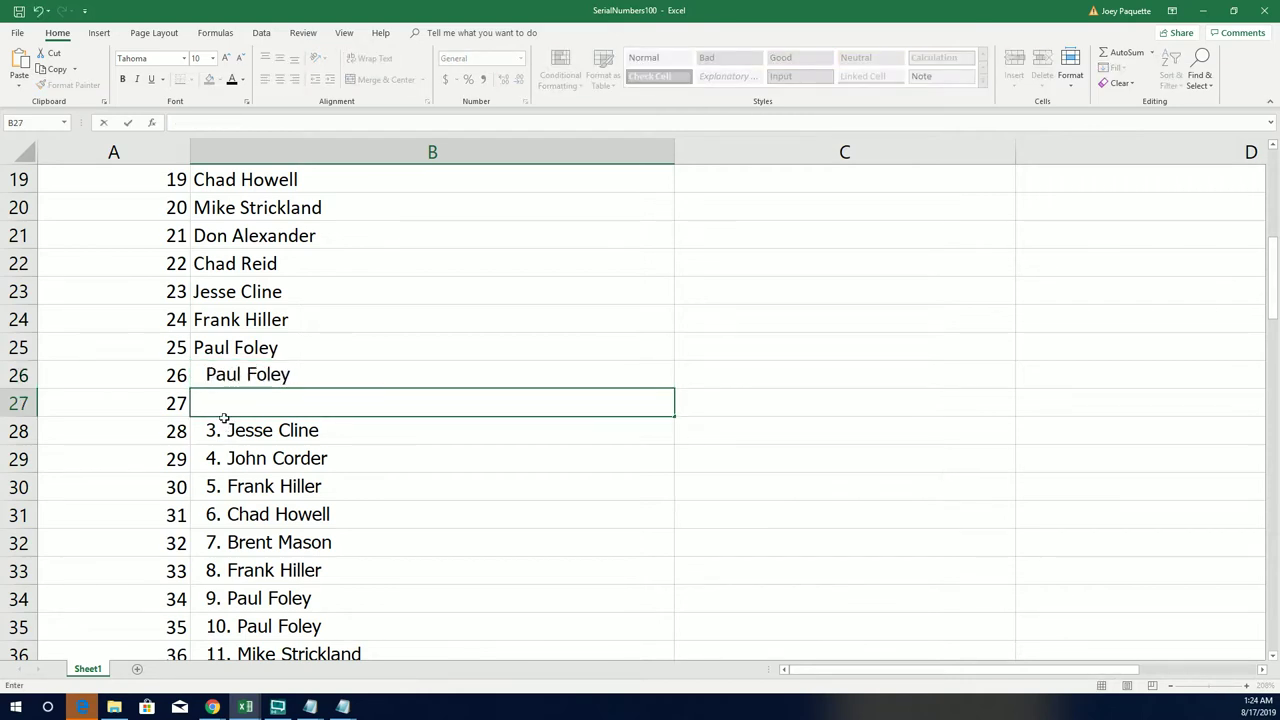
{"action": "left_click", "coordinate": [38, 10]}
{"action": "left_click", "coordinate": [432, 478]}
Step: Remove the list numbers "2. " and "3. " from the names in cells B27 and B28
{"action": "double_click", "coordinate": [229, 402]}
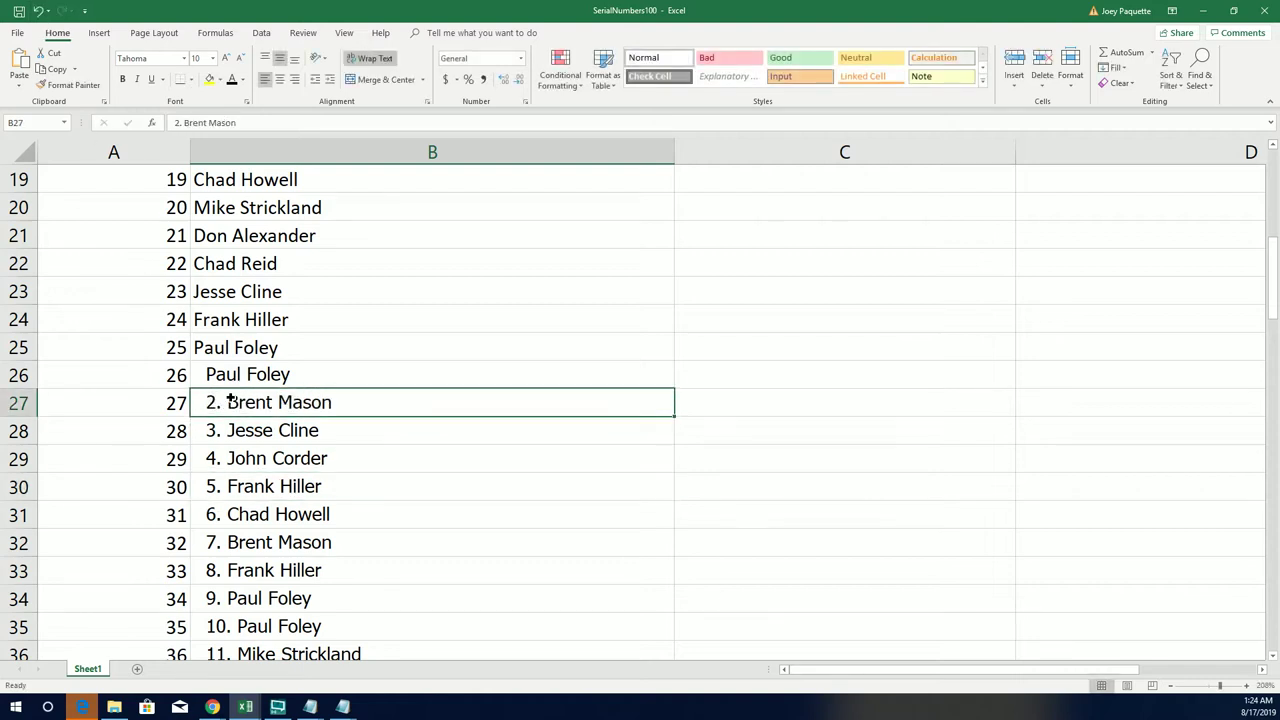
{"action": "key", "text": "BackSpace"}
{"action": "key", "text": "BackSpace"}
{"action": "key", "text": "BackSpace"}
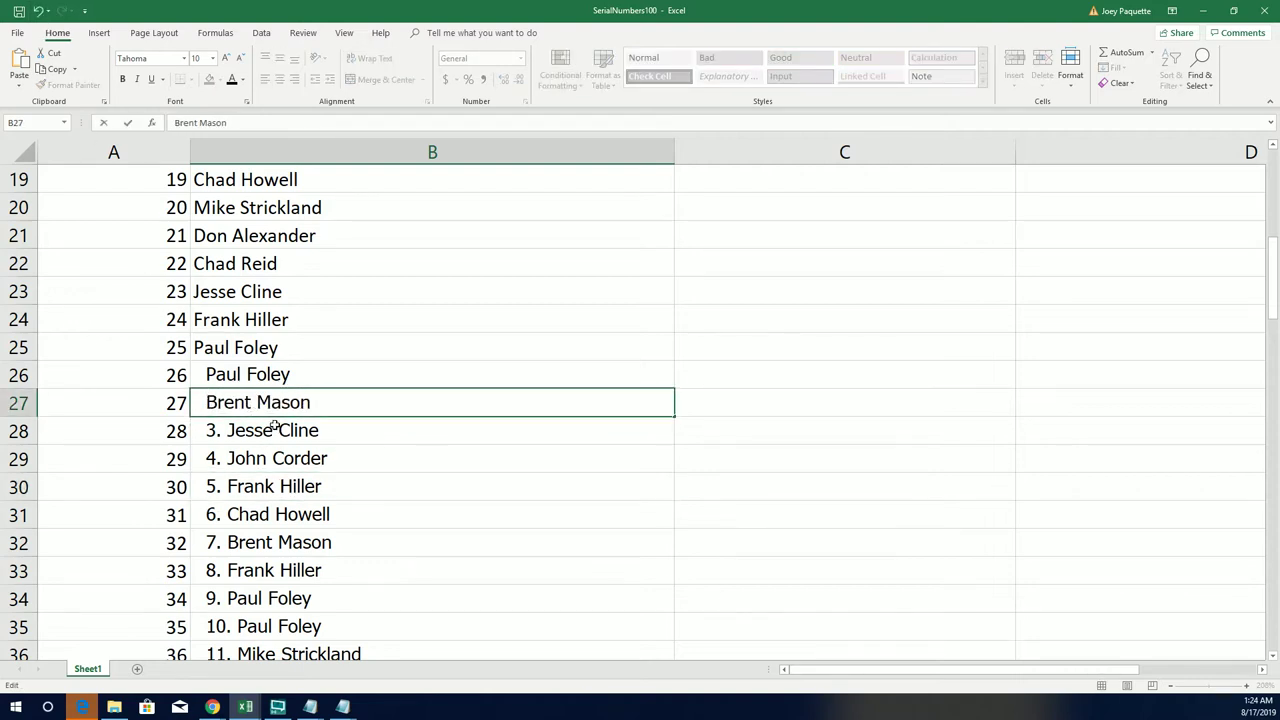
{"action": "double_click", "coordinate": [238, 430]}
{"action": "key", "text": "BackSpace"}
{"action": "key", "text": "BackSpace"}
{"action": "key", "text": "BackSpace"}
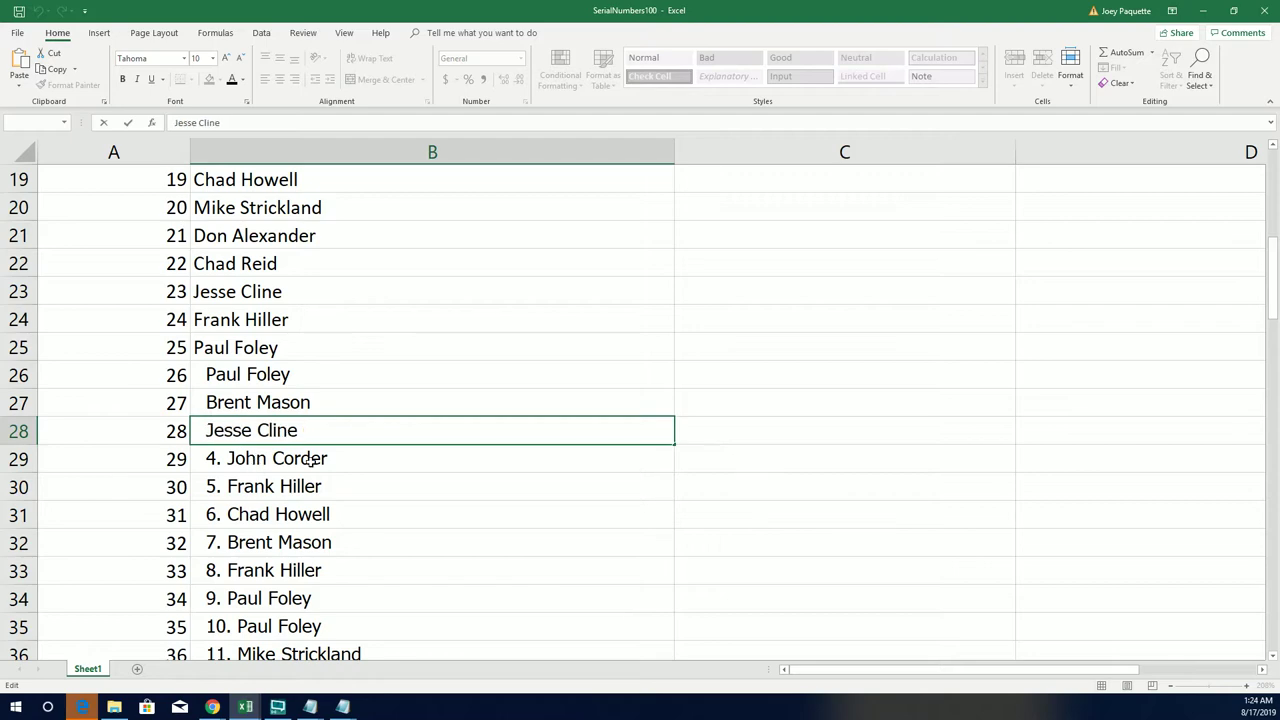
Step: Remove the list number "25. " from the name in cell B50
{"action": "scroll", "coordinate": [325, 472], "scroll_direction": "down", "scroll_amount": 2}
{"action": "scroll", "coordinate": [325, 472], "scroll_direction": "down", "scroll_amount": 5}
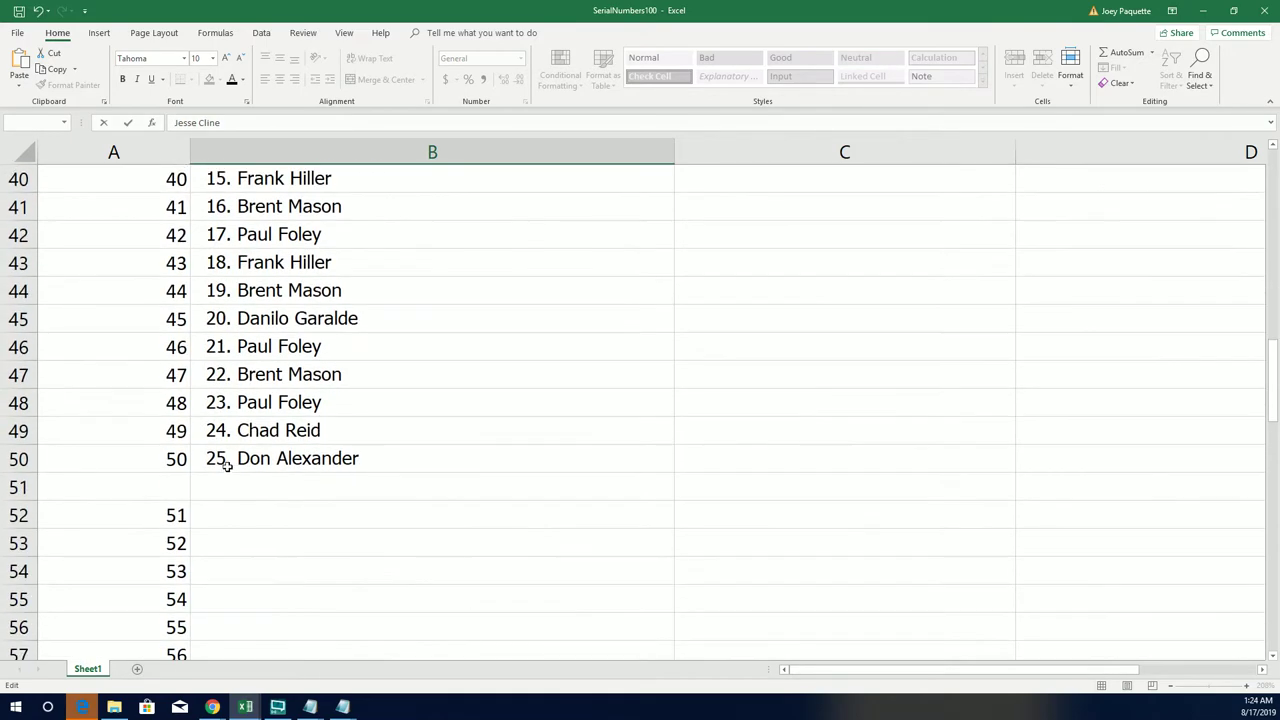
{"action": "left_click", "coordinate": [235, 458]}
{"action": "double_click", "coordinate": [235, 458]}
{"action": "key", "text": "BackSpace"}
{"action": "key", "text": "BackSpace"}
{"action": "key", "text": "BackSpace"}
{"action": "key", "text": "BackSpace"}
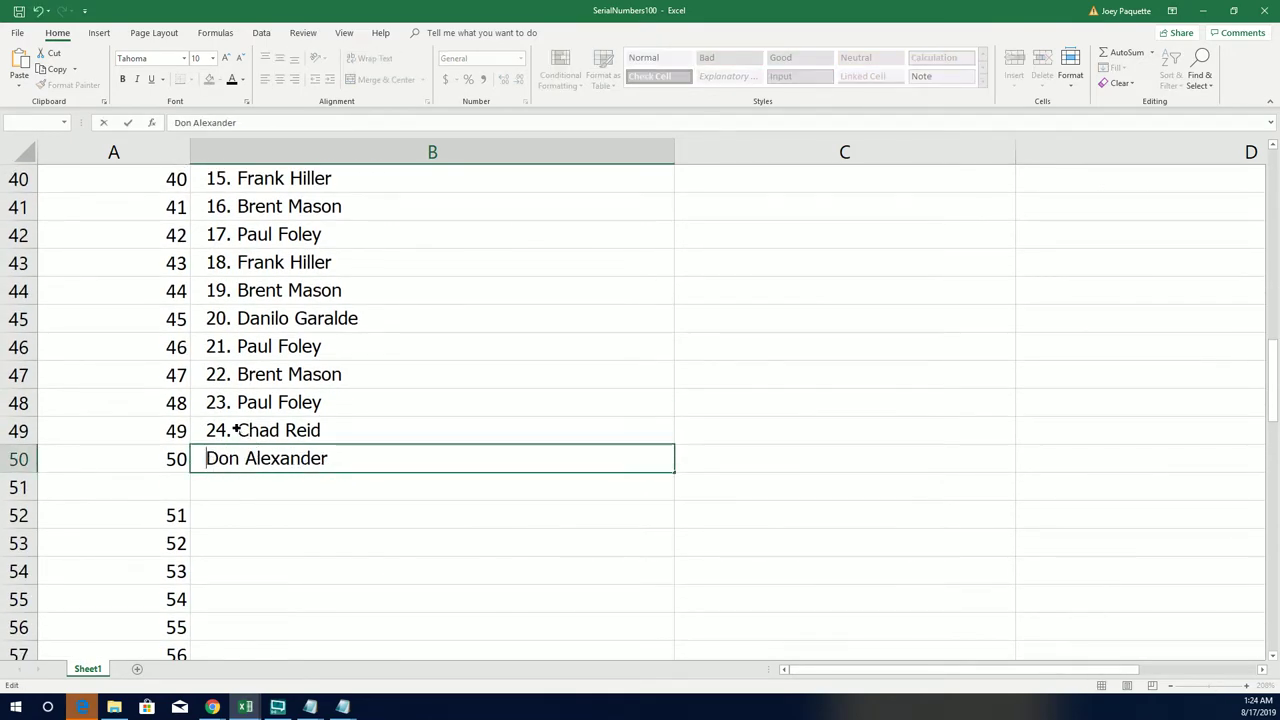
Step: Remove the list numbers "24. " and "23. " from the names in cells B49 and B48
{"action": "double_click", "coordinate": [232, 430]}
{"action": "key", "text": "BackSpace"}
{"action": "key", "text": "BackSpace"}
{"action": "key", "text": "BackSpace"}
{"action": "double_click", "coordinate": [231, 402]}
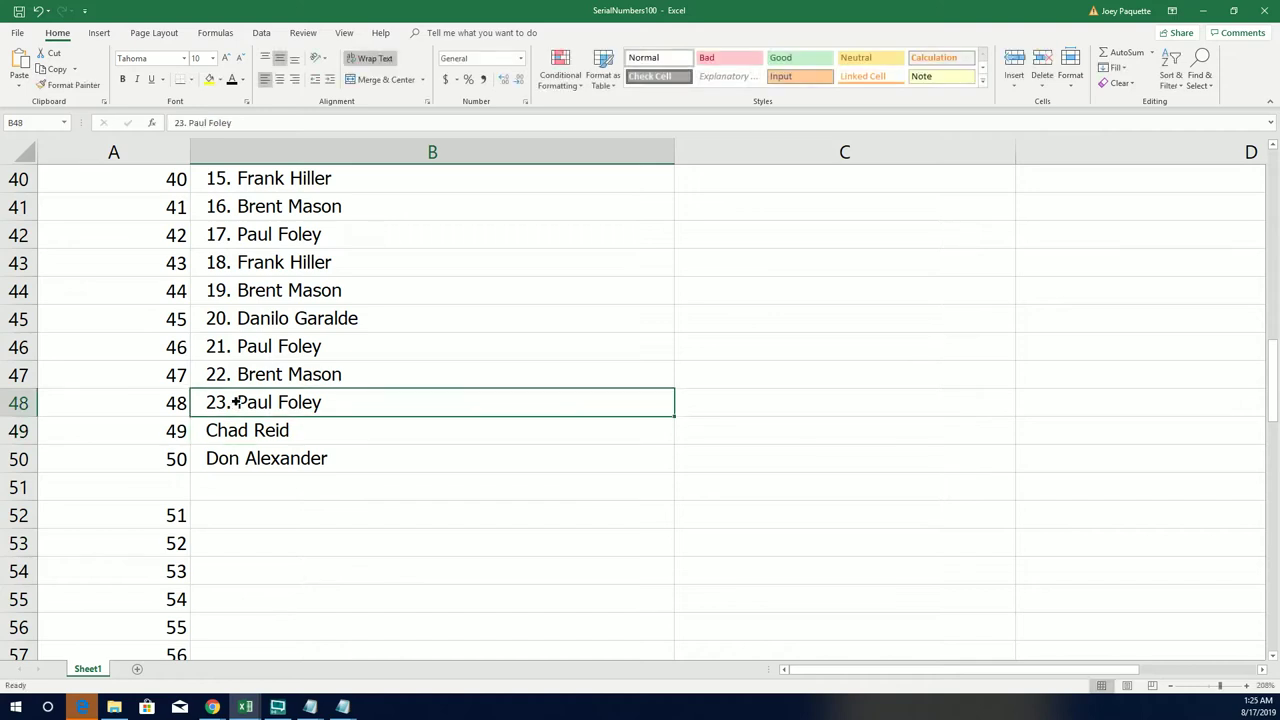
{"action": "key", "text": "BackSpace"}
{"action": "key", "text": "BackSpace"}
{"action": "key", "text": "BackSpace"}
Step: Remove the list numbers "22. " and "21. " from the names in cells B47 and B46
{"action": "double_click", "coordinate": [241, 374]}
{"action": "key", "text": "BackSpace"}
{"action": "key", "text": "BackSpace"}
{"action": "key", "text": "BackSpace"}
{"action": "key", "text": "BackSpace"}
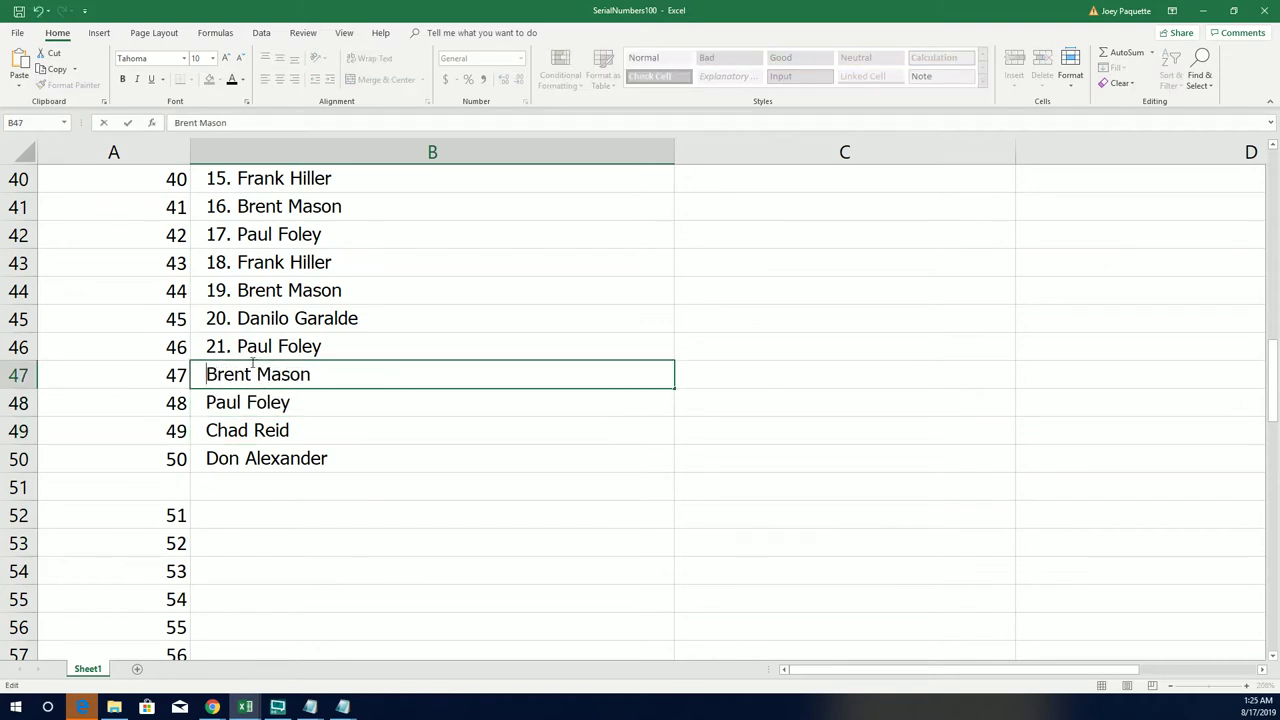
{"action": "double_click", "coordinate": [241, 346]}
{"action": "key", "text": "BackSpace"}
{"action": "key", "text": "BackSpace"}
{"action": "key", "text": "BackSpace"}
{"action": "key", "text": "BackSpace"}
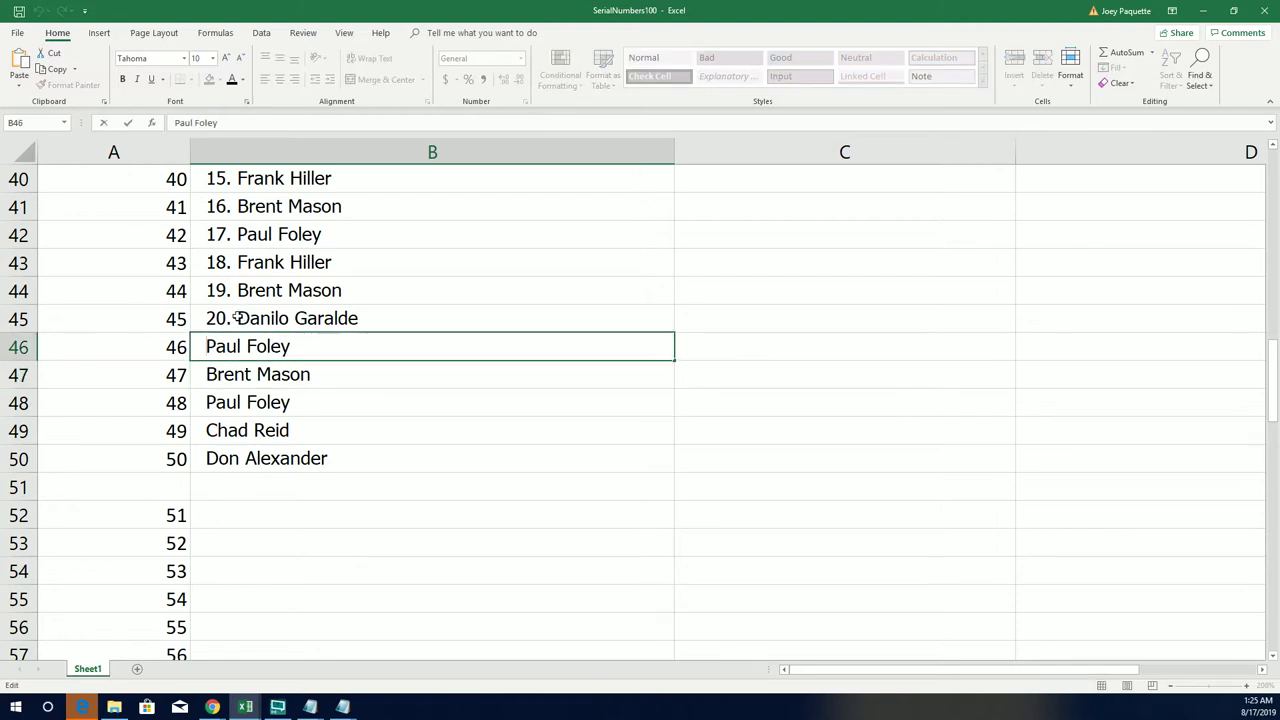
Step: Remove the list numbers "20. " and "19. " from the names in cells B45 and B44
{"action": "double_click", "coordinate": [238, 318]}
{"action": "key", "text": "BackSpace"}
{"action": "key", "text": "BackSpace"}
{"action": "key", "text": "BackSpace"}
{"action": "key", "text": "BackSpace"}
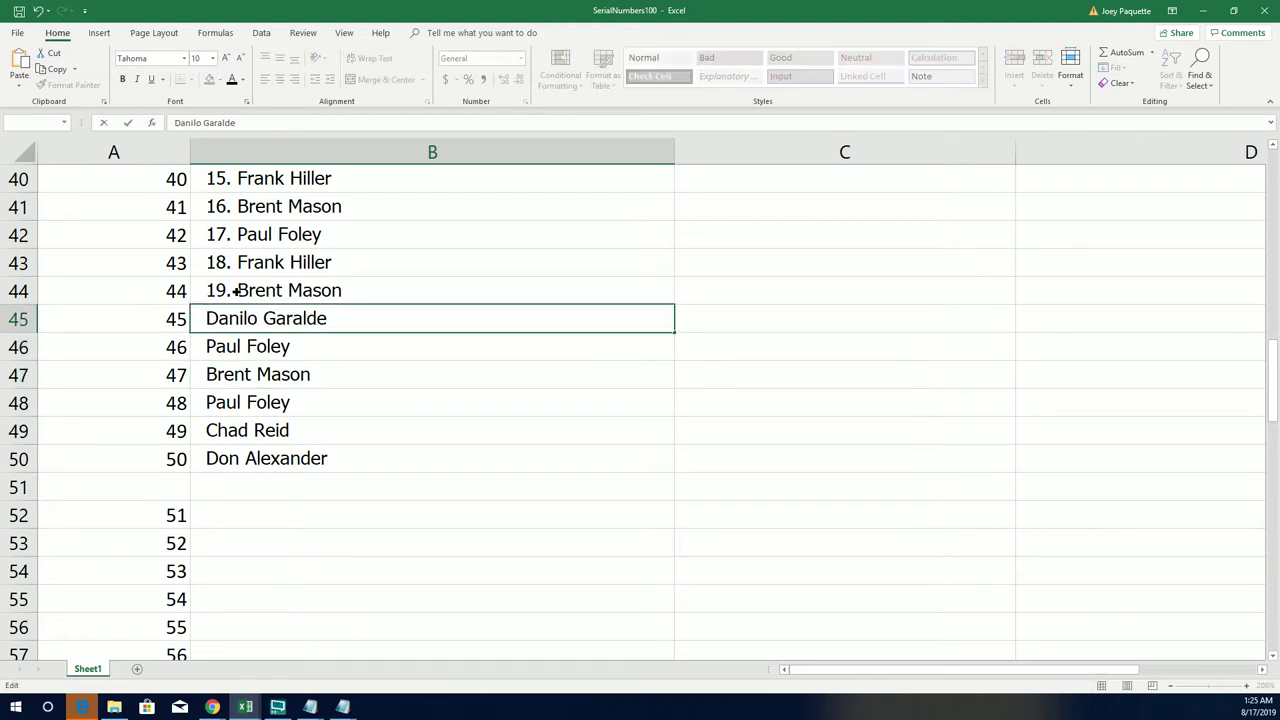
{"action": "double_click", "coordinate": [236, 290]}
{"action": "key", "text": "BackSpace"}
{"action": "key", "text": "BackSpace"}
{"action": "key", "text": "BackSpace"}
{"action": "key", "text": "BackSpace"}
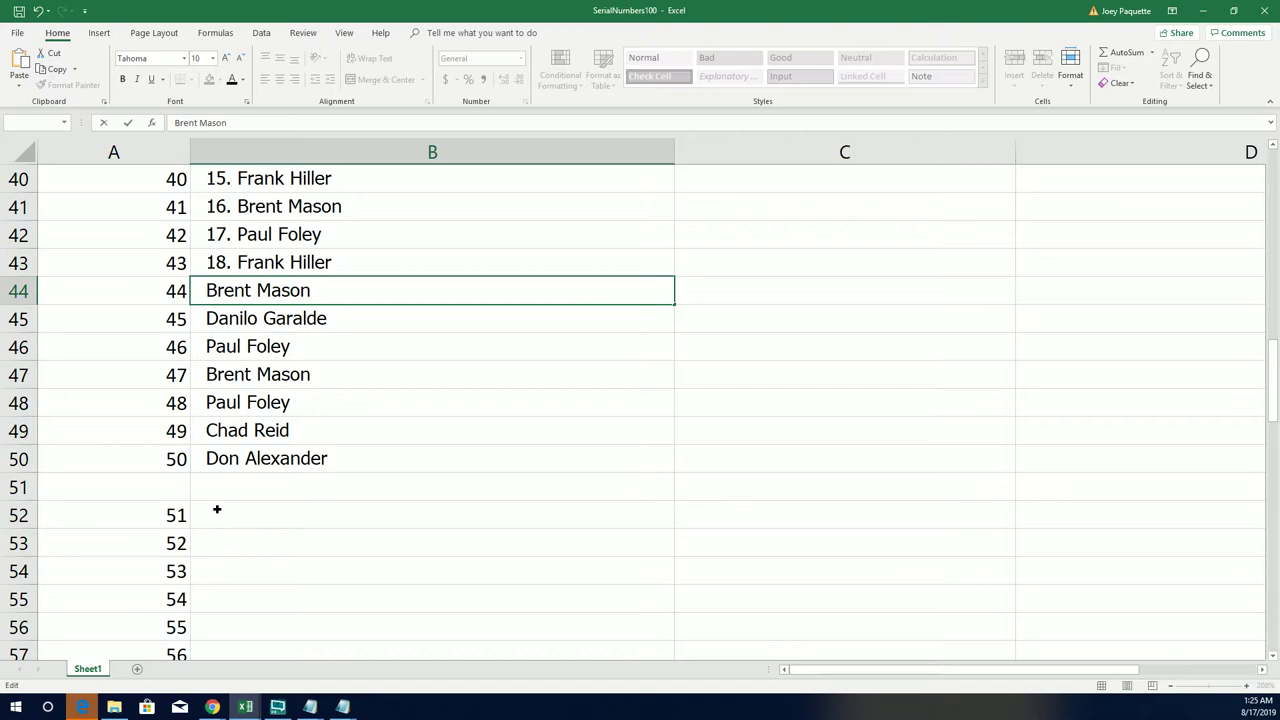
{"action": "left_click", "coordinate": [216, 510]}
Step: Switch to the RANDOM.ORG List Randomizer in the browser and re-randomize the 25-name list seven times
{"action": "scroll", "coordinate": [289, 540], "scroll_direction": "down", "scroll_amount": 7}
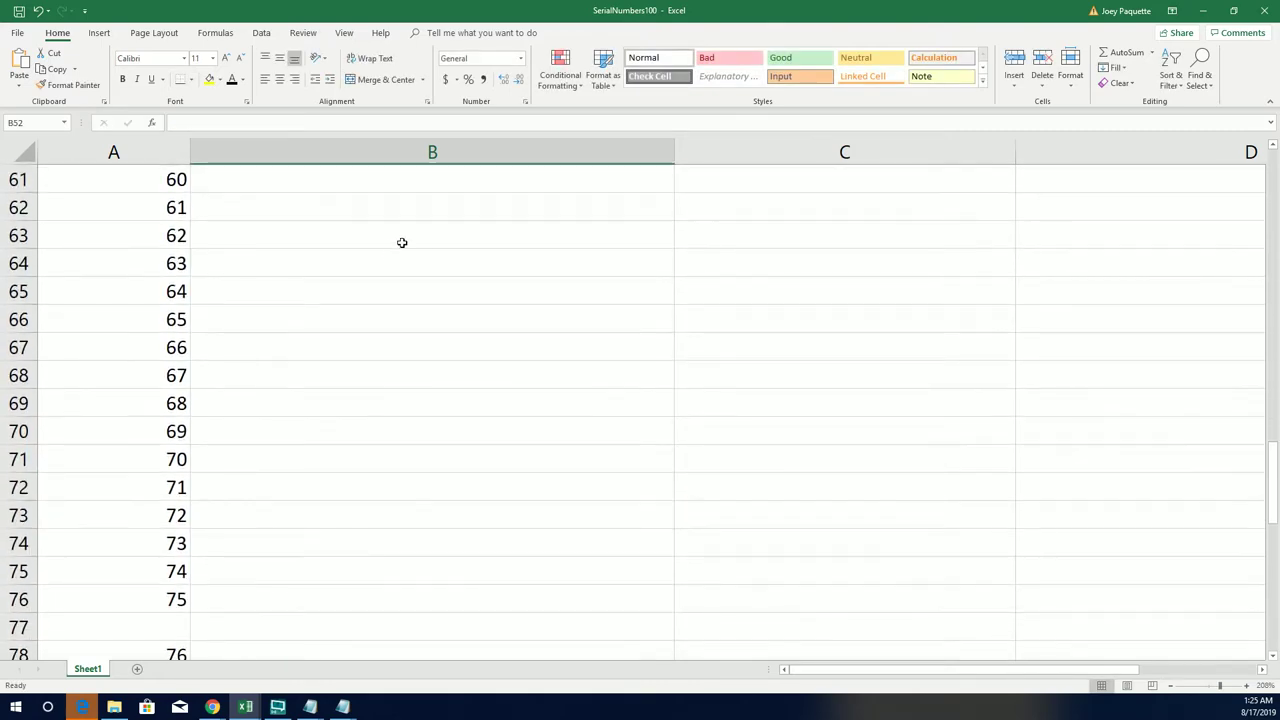
{"action": "scroll", "coordinate": [448, 390], "scroll_direction": "up", "scroll_amount": 7}
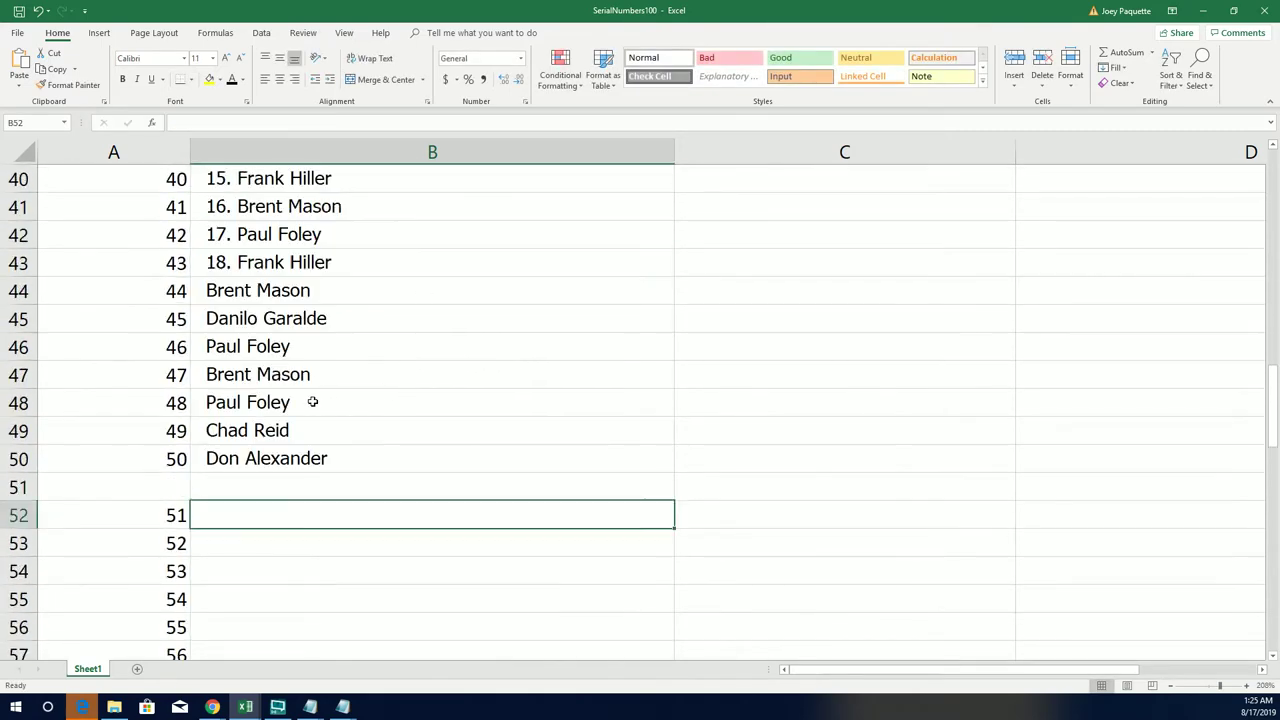
{"action": "left_click", "coordinate": [1200, 12]}
{"action": "scroll", "coordinate": [338, 406], "scroll_direction": "up", "scroll_amount": 4}
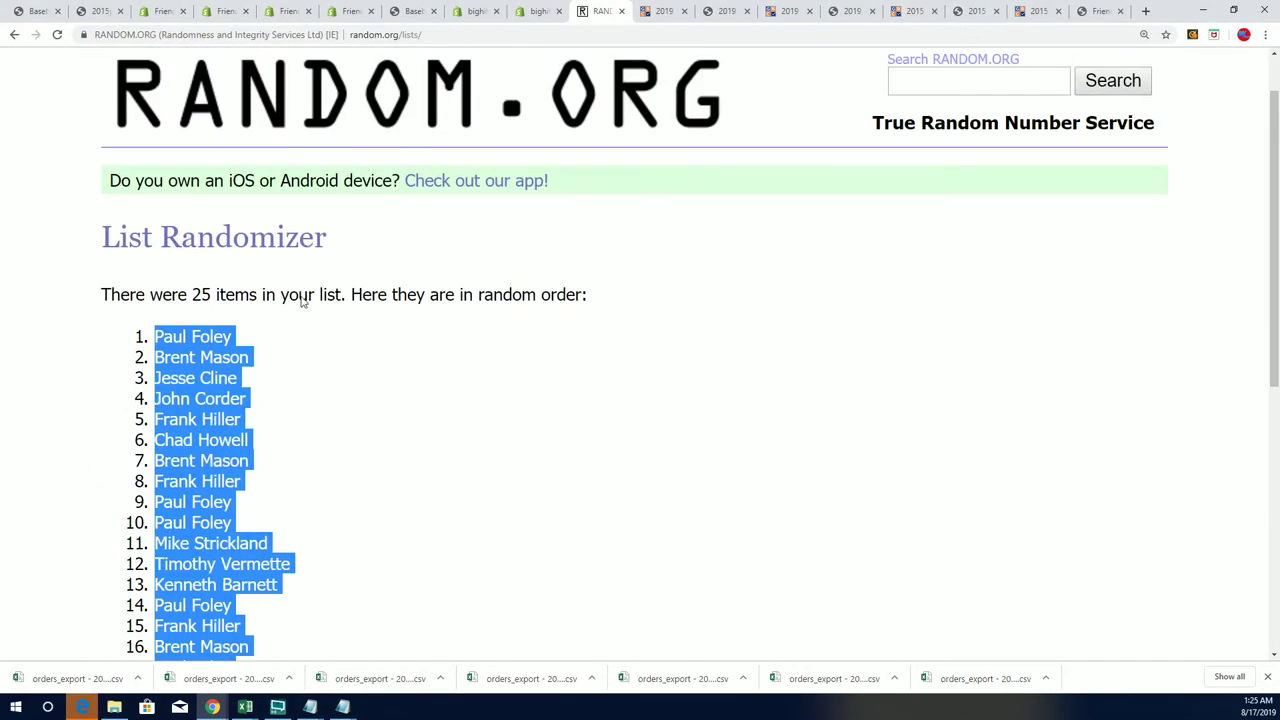
{"action": "scroll", "coordinate": [271, 394], "scroll_direction": "down", "scroll_amount": 5}
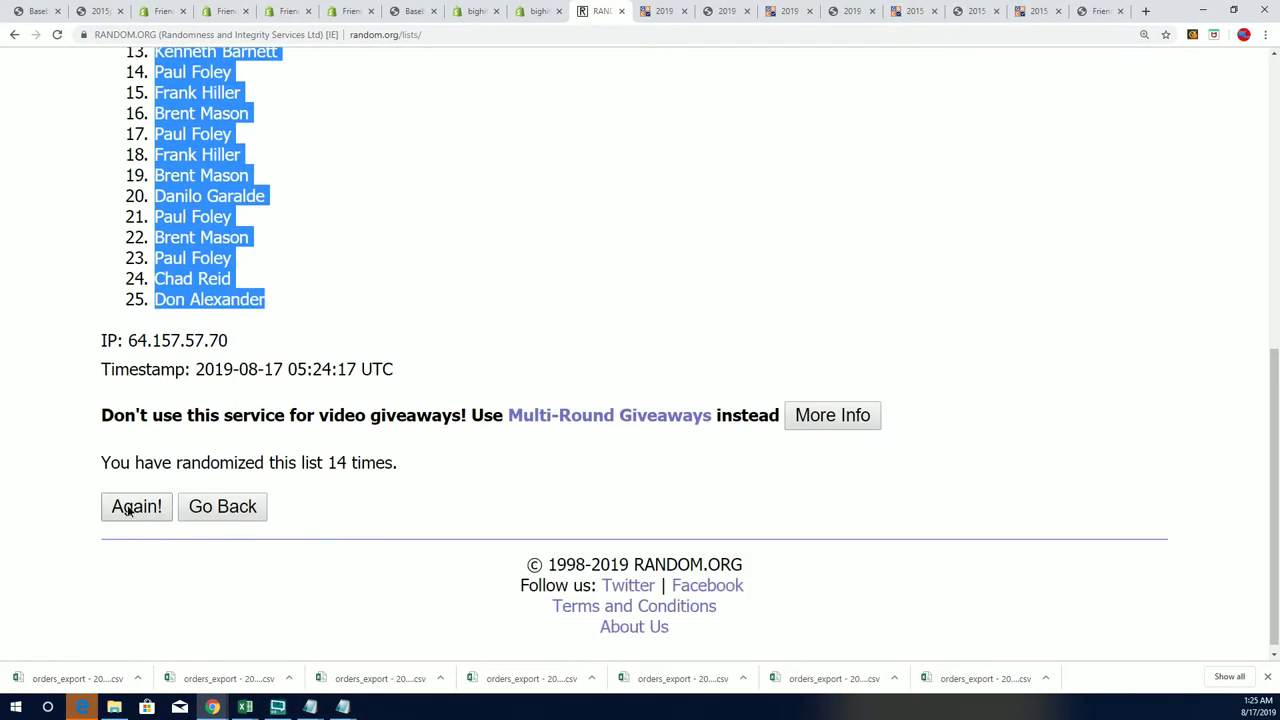
{"action": "left_click", "coordinate": [126, 509]}
{"action": "scroll", "coordinate": [170, 460], "scroll_direction": "down", "scroll_amount": 6}
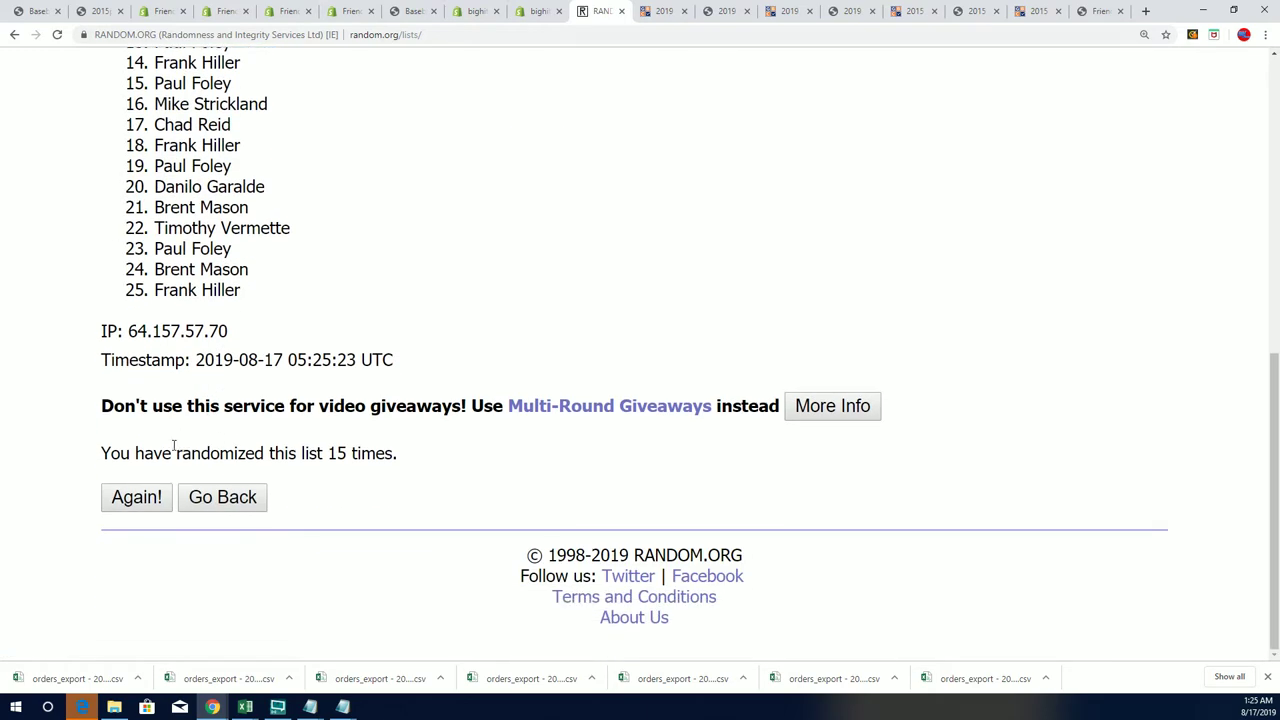
{"action": "left_click", "coordinate": [141, 495]}
{"action": "scroll", "coordinate": [278, 444], "scroll_direction": "down", "scroll_amount": 5}
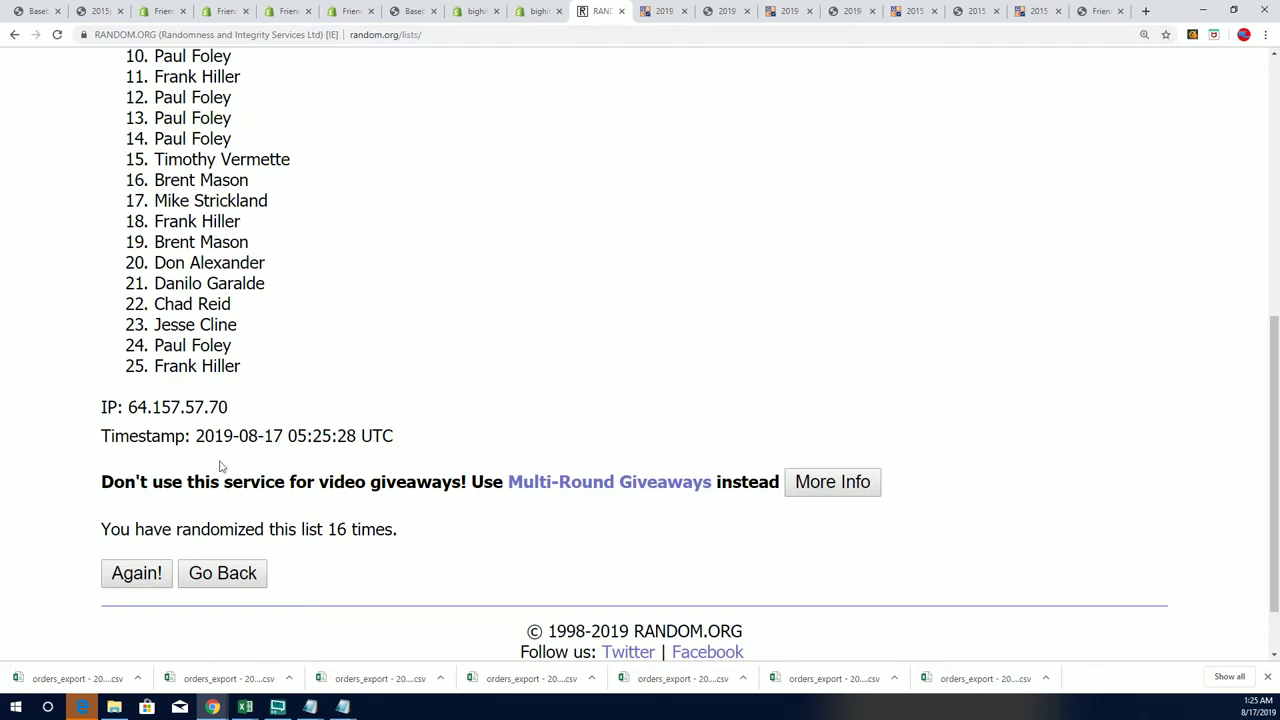
{"action": "left_click", "coordinate": [136, 573]}
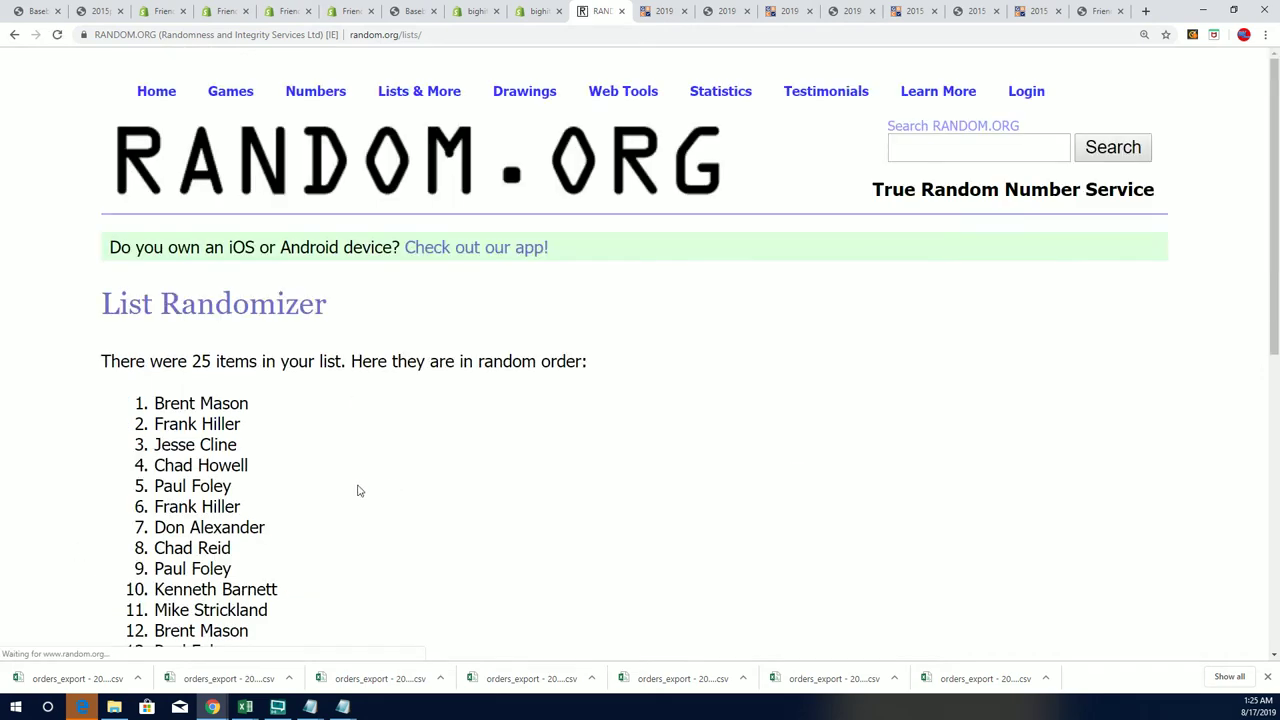
{"action": "scroll", "coordinate": [307, 484], "scroll_direction": "down", "scroll_amount": 4}
{"action": "scroll", "coordinate": [307, 484], "scroll_direction": "down", "scroll_amount": 2}
{"action": "left_click", "coordinate": [138, 500]}
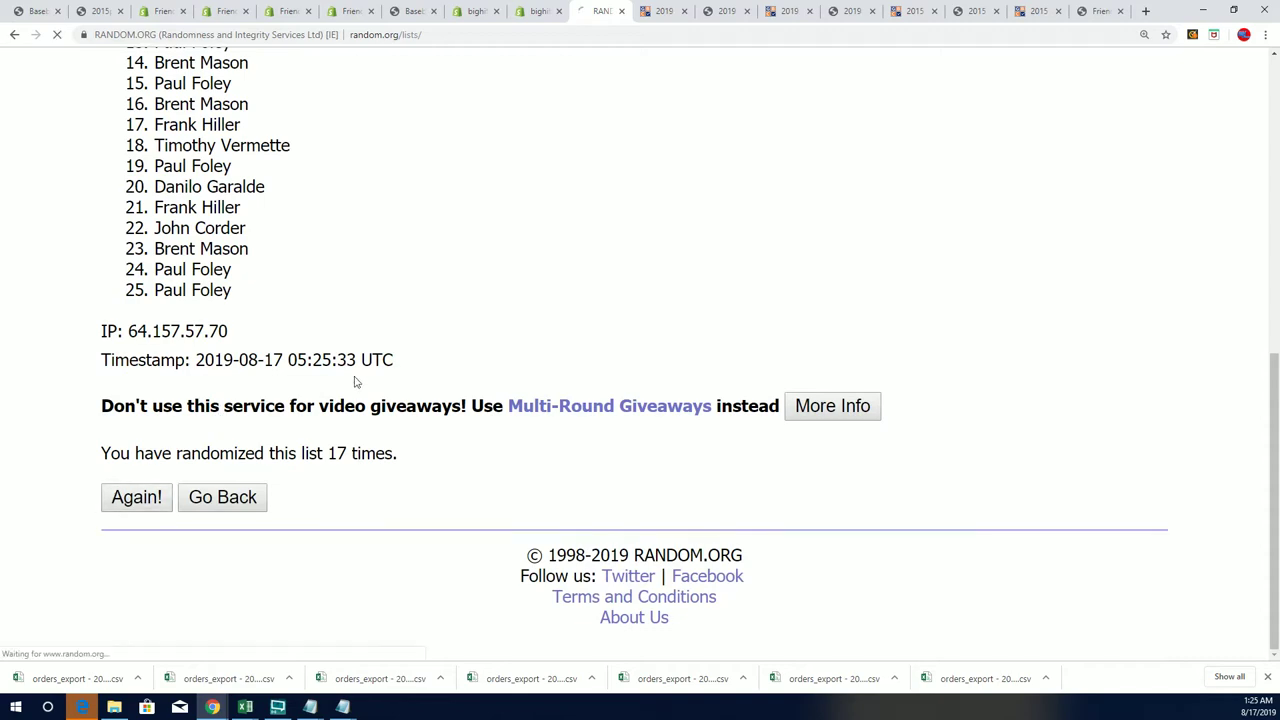
{"action": "scroll", "coordinate": [335, 430], "scroll_direction": "down", "scroll_amount": 5}
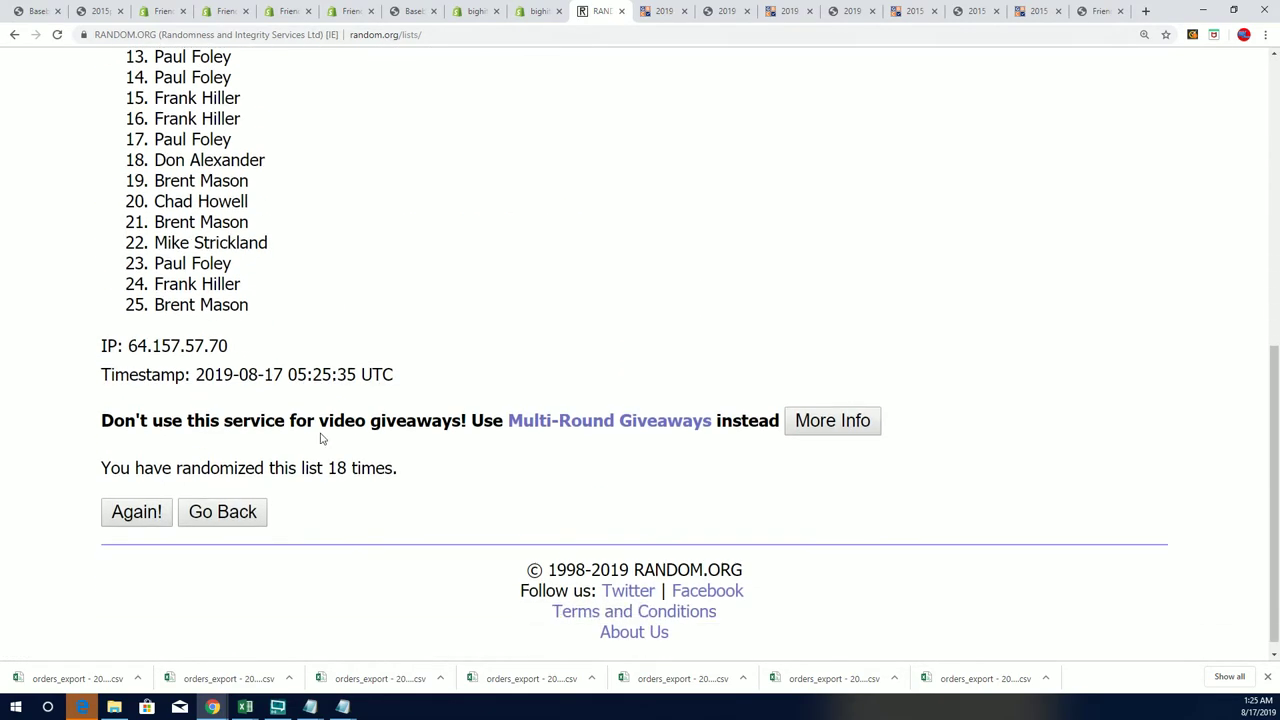
{"action": "left_click", "coordinate": [141, 503]}
{"action": "scroll", "coordinate": [389, 411], "scroll_direction": "down", "scroll_amount": 5}
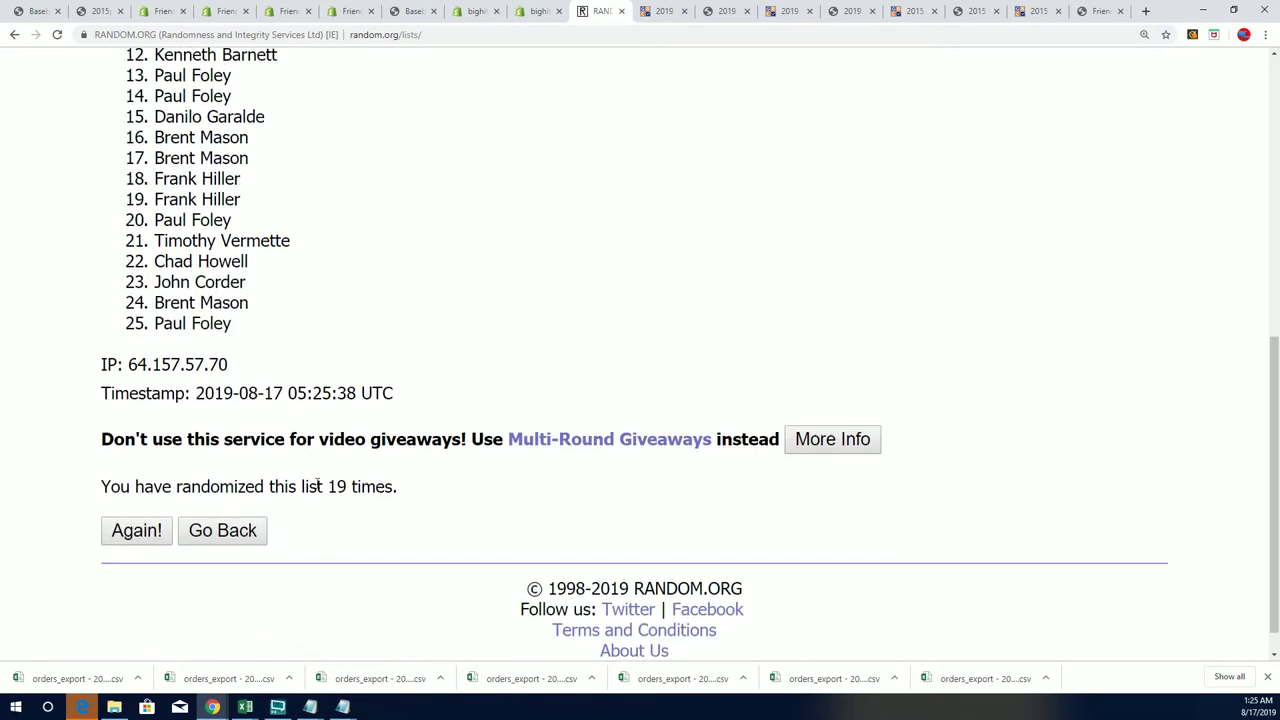
{"action": "left_click", "coordinate": [150, 509]}
{"action": "scroll", "coordinate": [357, 400], "scroll_direction": "down", "scroll_amount": 5}
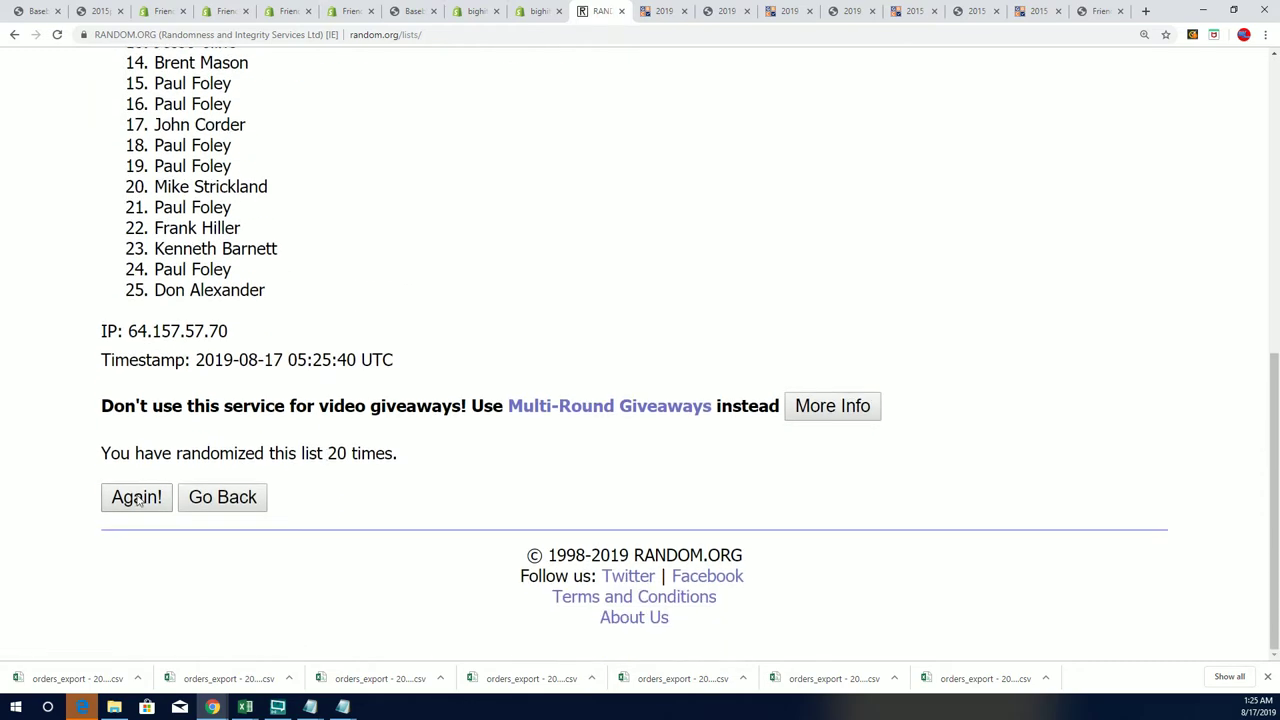
{"action": "left_click_drag", "start_coordinate": [352, 455], "coordinate": [329, 453]}
{"action": "left_click", "coordinate": [138, 500]}
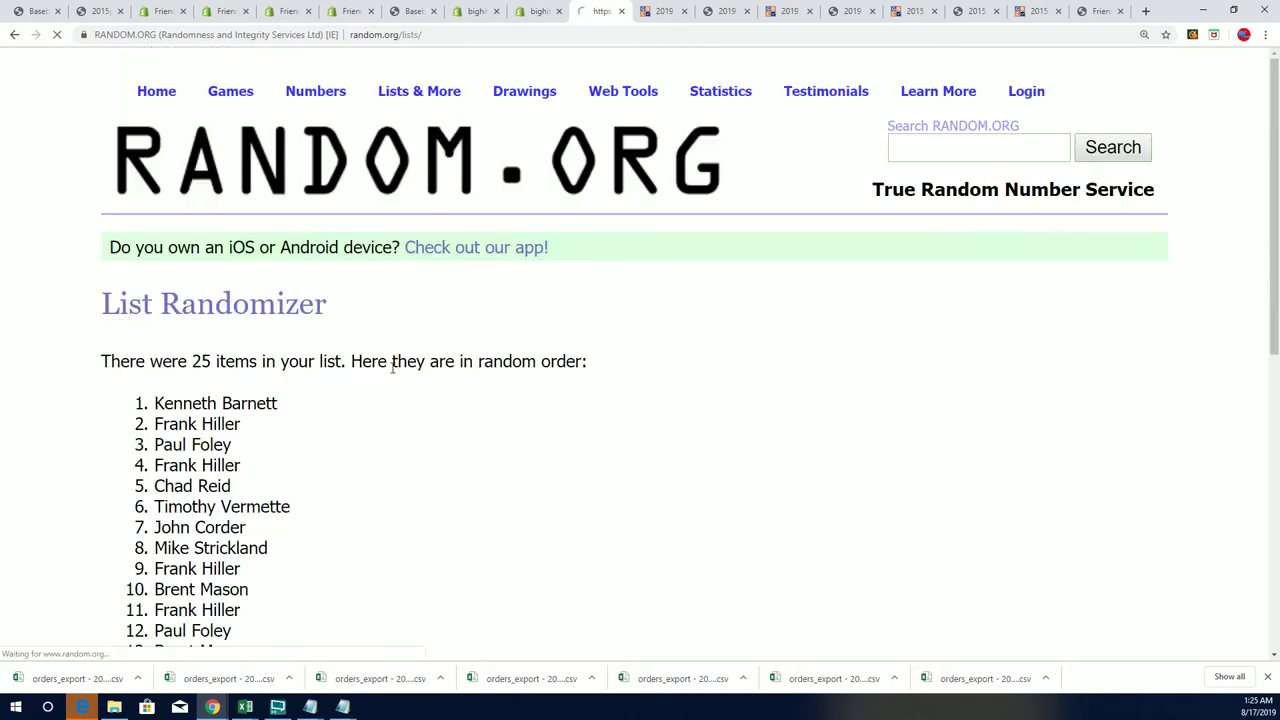
Step: Copy all 25 names of the newly randomized list
{"action": "scroll", "coordinate": [391, 369], "scroll_direction": "down", "scroll_amount": 2}
{"action": "left_click_drag", "start_coordinate": [103, 212], "coordinate": [306, 498]}
{"action": "right_click", "coordinate": [185, 251]}
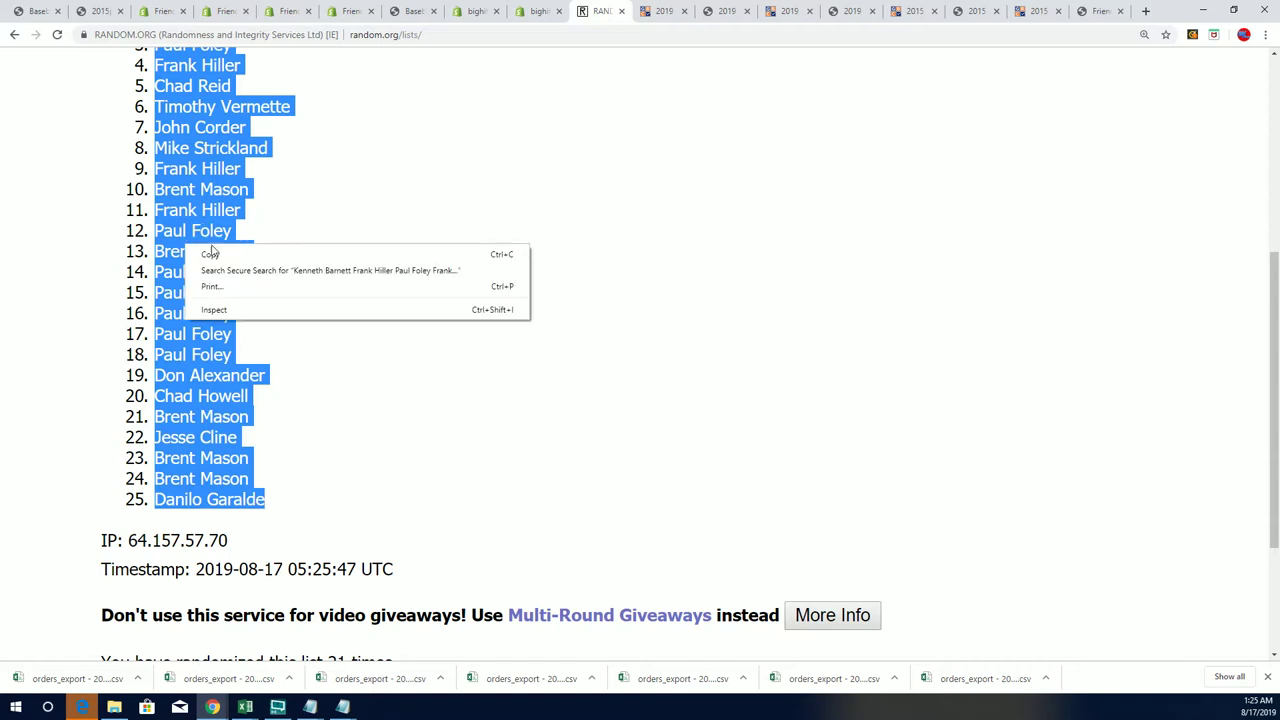
{"action": "left_click", "coordinate": [212, 256]}
{"action": "scroll", "coordinate": [343, 505], "scroll_direction": "down", "scroll_amount": 2}
{"action": "scroll", "coordinate": [370, 440], "scroll_direction": "up", "scroll_amount": 4}
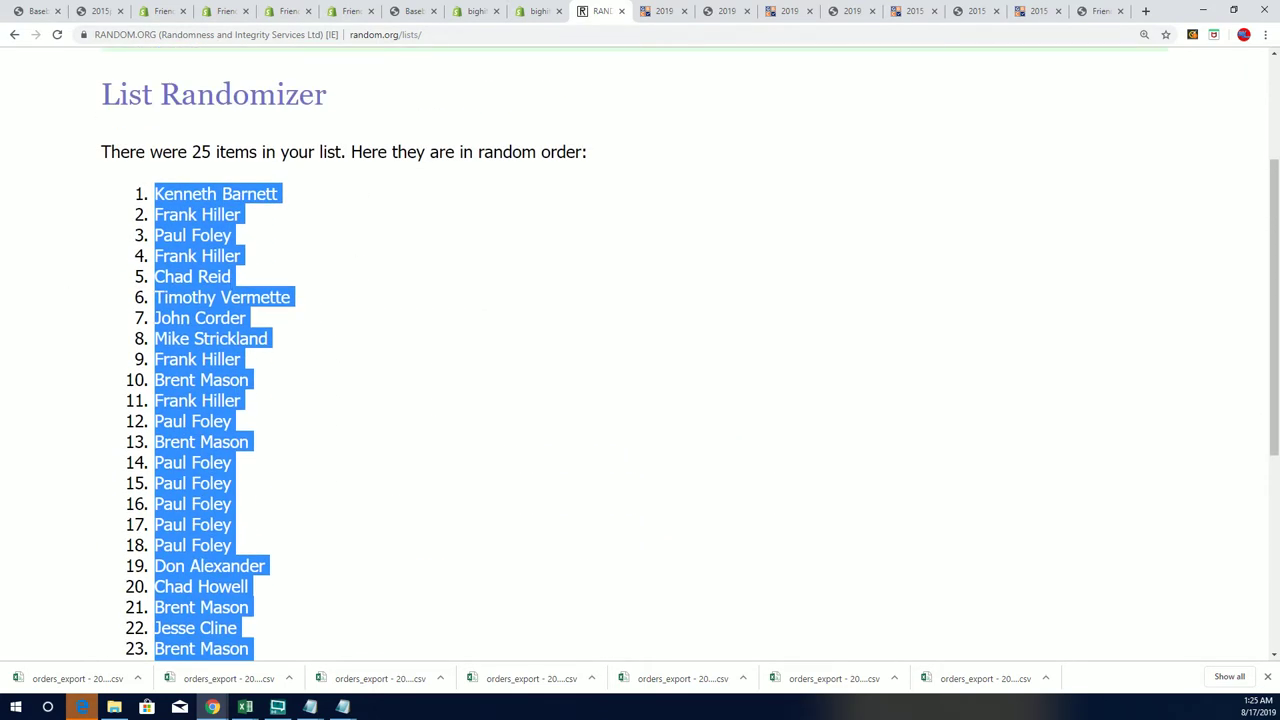
Step: Switch back to the SerialNumbers100 workbook in Excel and paste the copied list starting at B52, matching the destination formatting
{"action": "key", "text": "alt+Tab"}
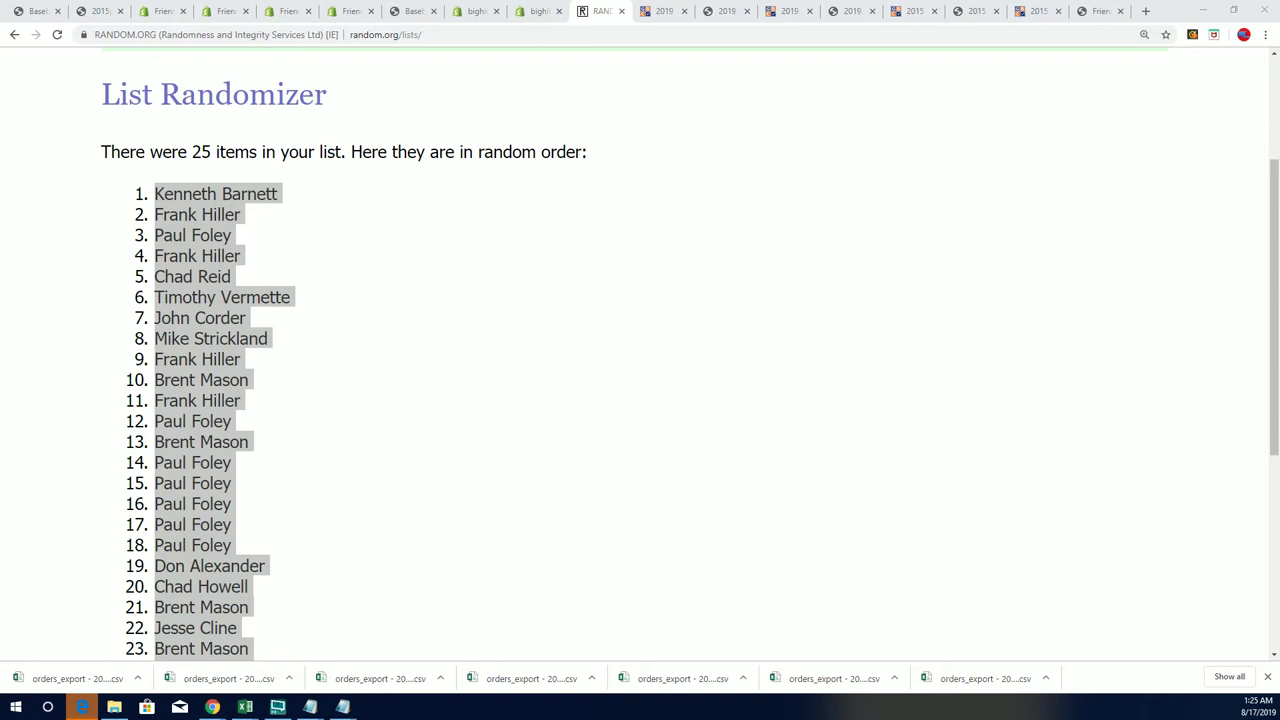
{"action": "key", "text": "alt+Tab"}
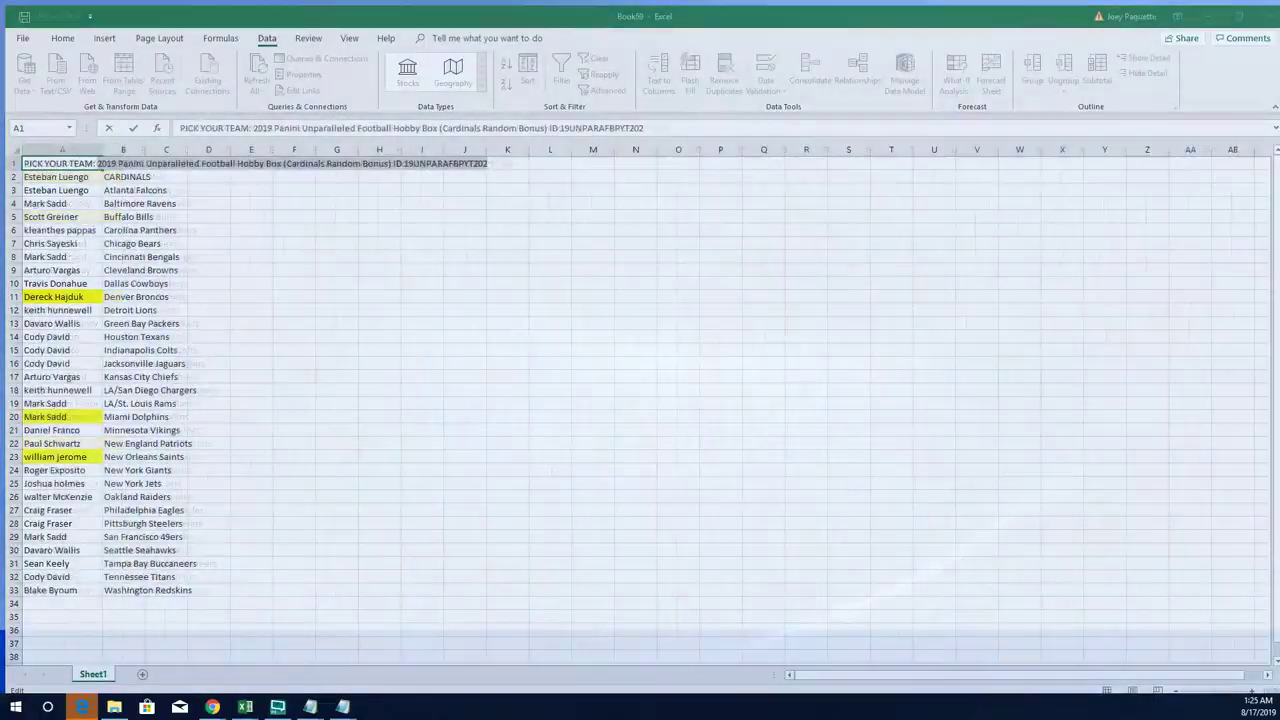
{"action": "key", "text": "alt+Tab"}
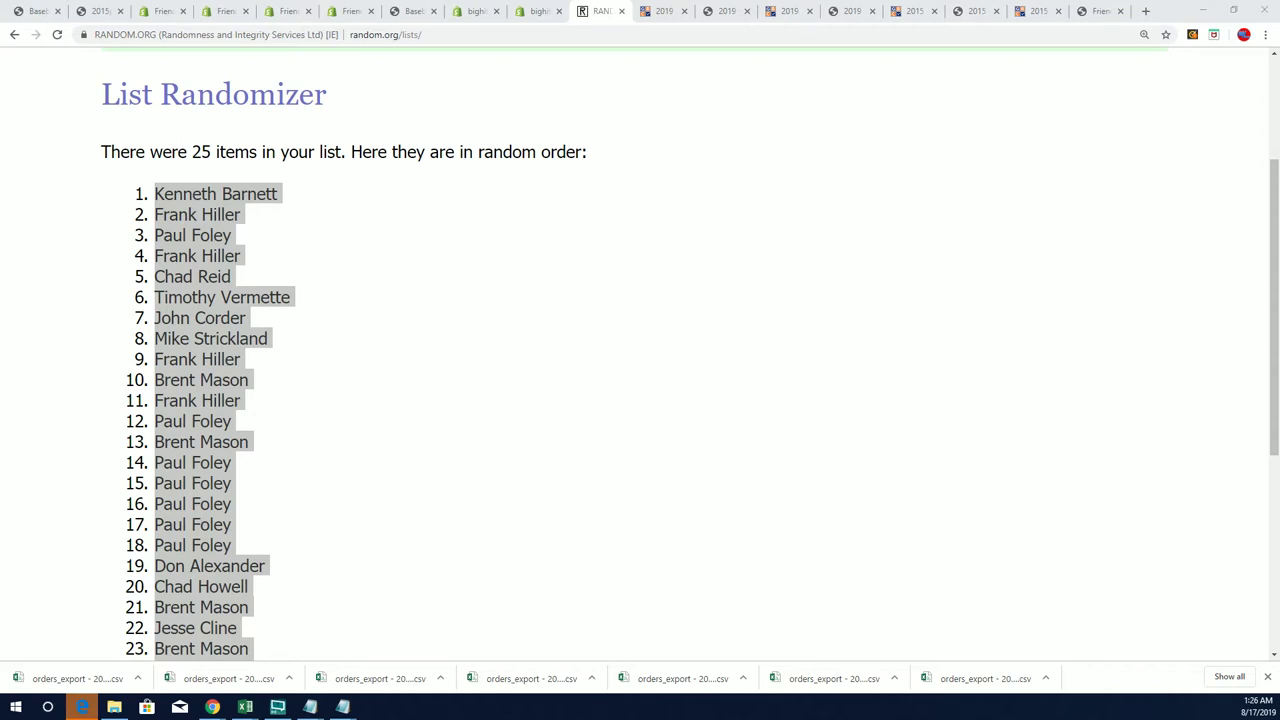
{"action": "key", "text": "alt+Tab"}
{"action": "scroll", "coordinate": [303, 403], "scroll_direction": "down", "scroll_amount": 3}
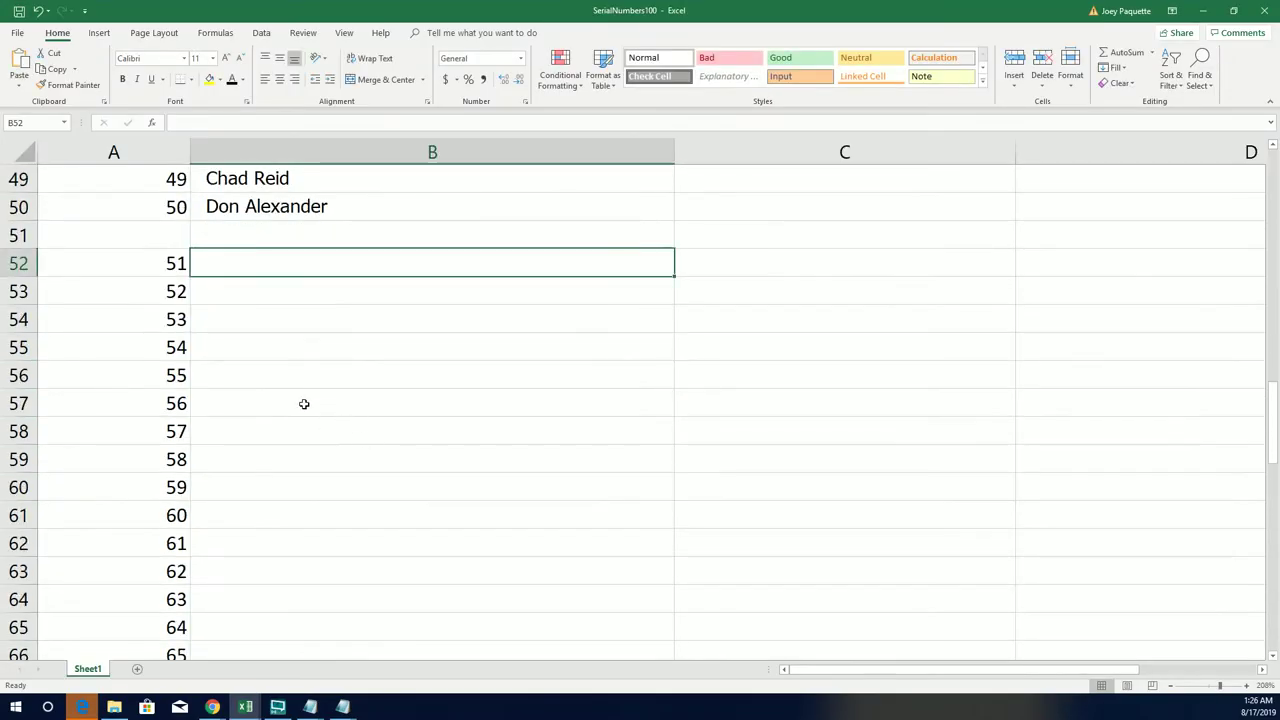
{"action": "right_click", "coordinate": [213, 266]}
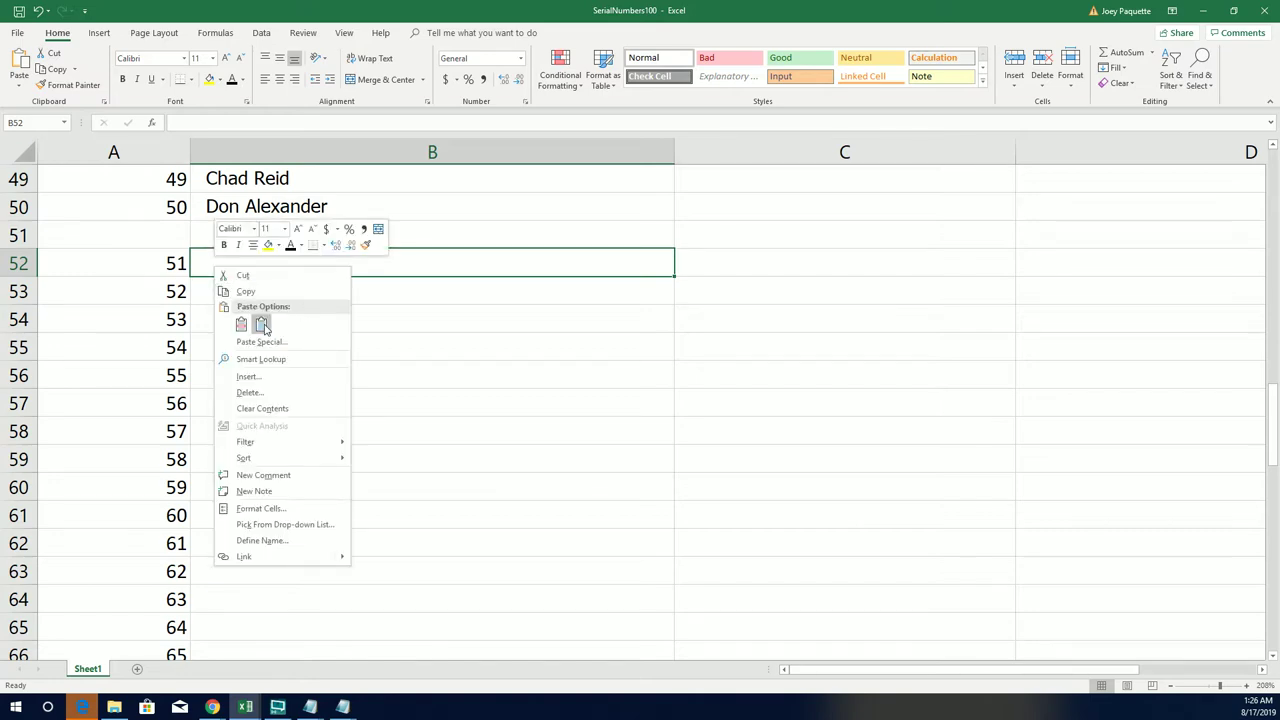
{"action": "left_click", "coordinate": [260, 322]}
Step: Select the empty cells B78 to B100 beside serial numbers 76 to 98
{"action": "scroll", "coordinate": [567, 359], "scroll_direction": "down", "scroll_amount": 6}
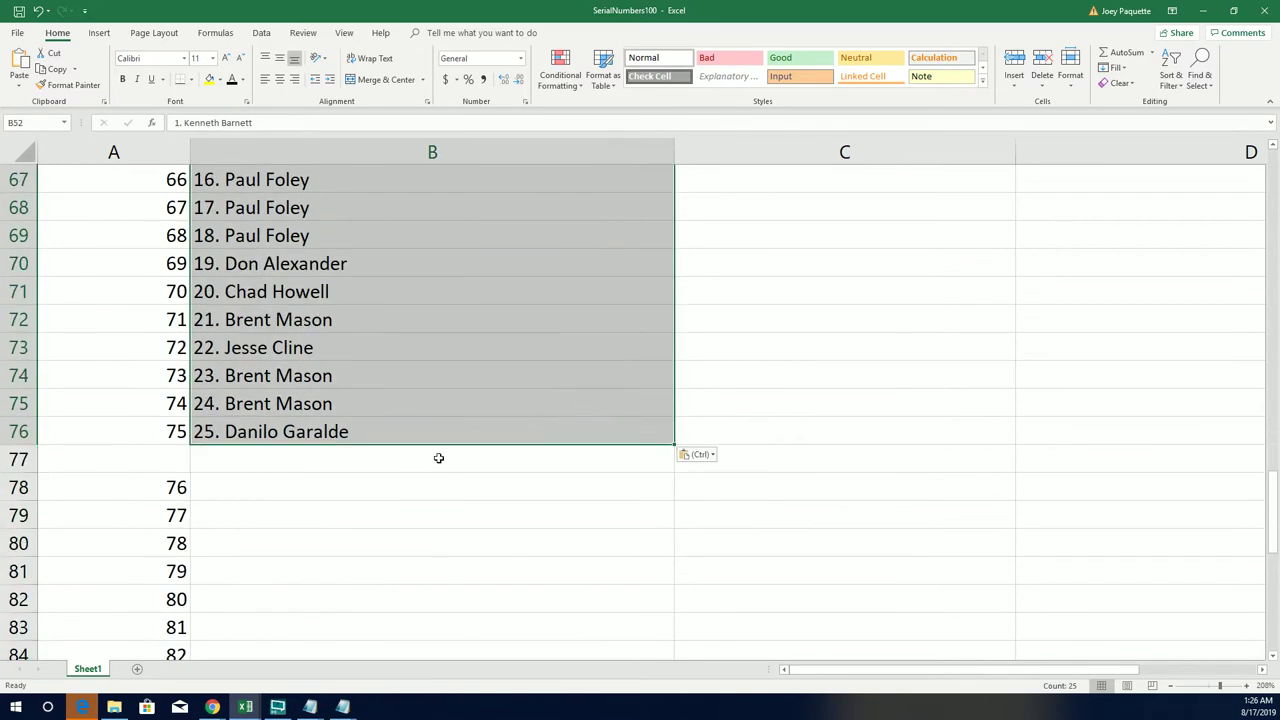
{"action": "scroll", "coordinate": [308, 514], "scroll_direction": "down", "scroll_amount": 7}
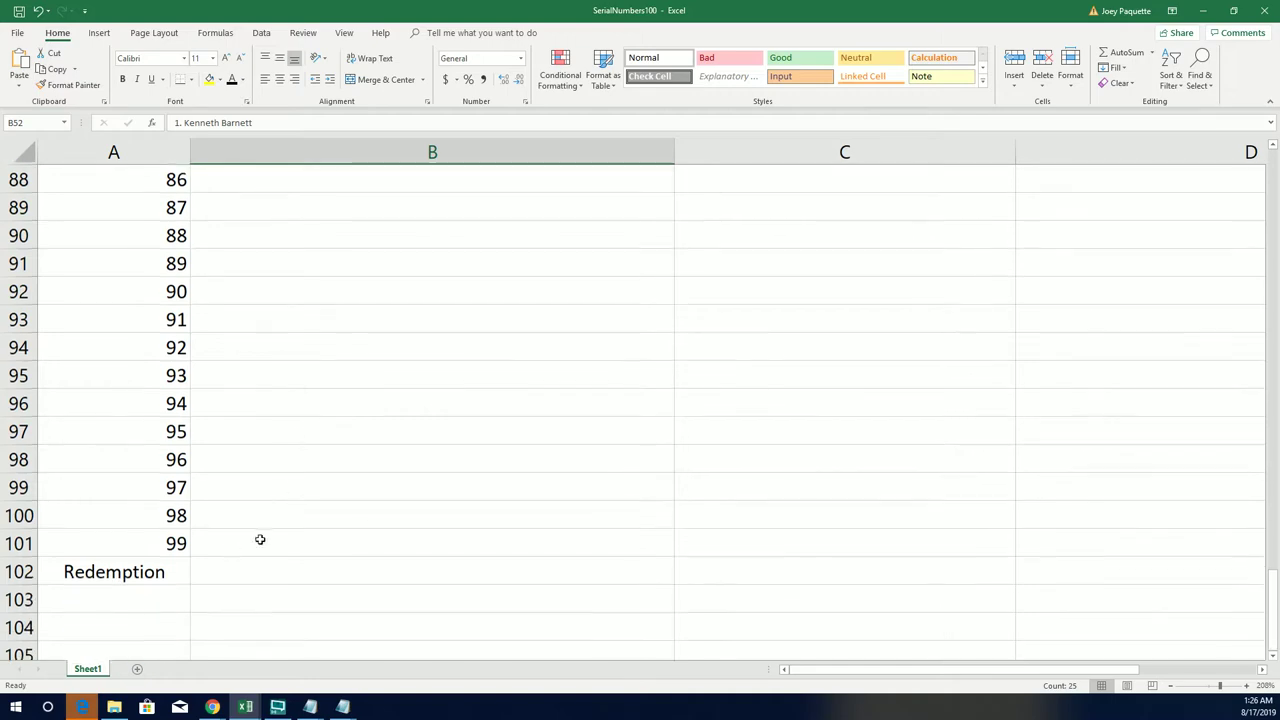
{"action": "scroll", "coordinate": [226, 565], "scroll_direction": "up", "scroll_amount": 7}
{"action": "scroll", "coordinate": [234, 478], "scroll_direction": "down", "scroll_amount": 3}
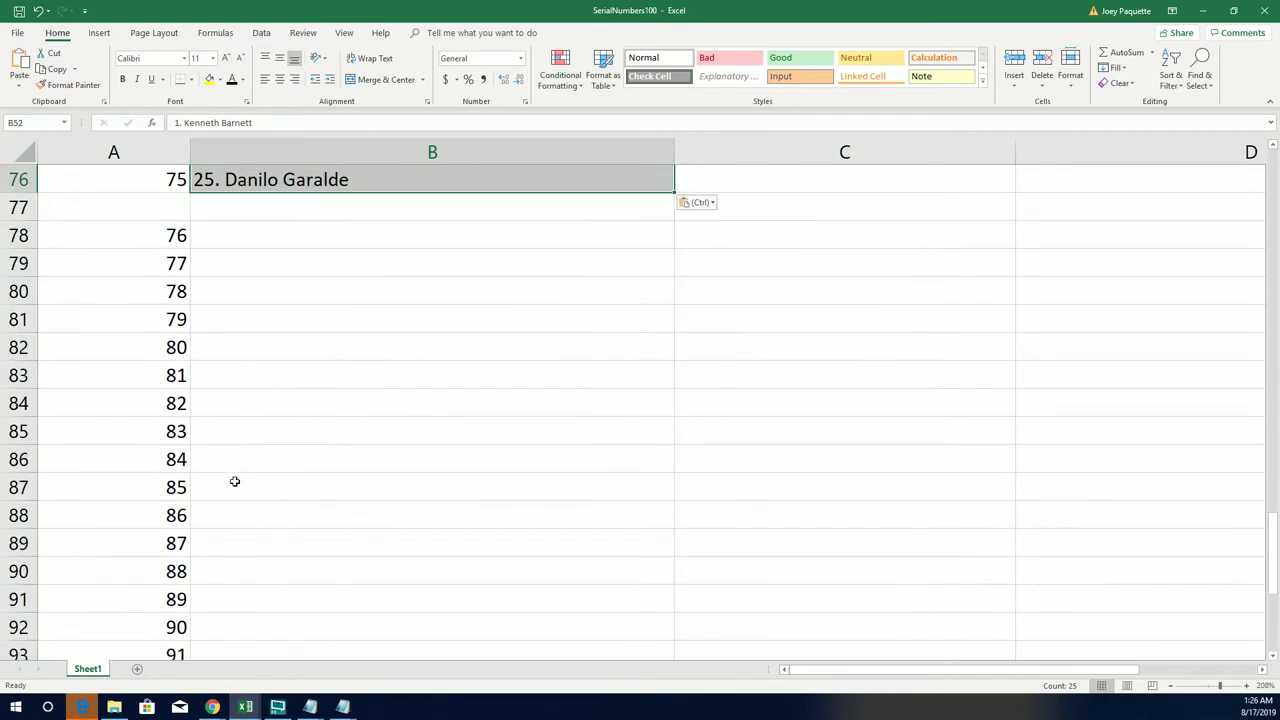
{"action": "scroll", "coordinate": [237, 482], "scroll_direction": "up", "scroll_amount": 4}
{"action": "scroll", "coordinate": [240, 484], "scroll_direction": "down", "scroll_amount": 3}
{"action": "scroll", "coordinate": [237, 348], "scroll_direction": "down", "scroll_amount": 2}
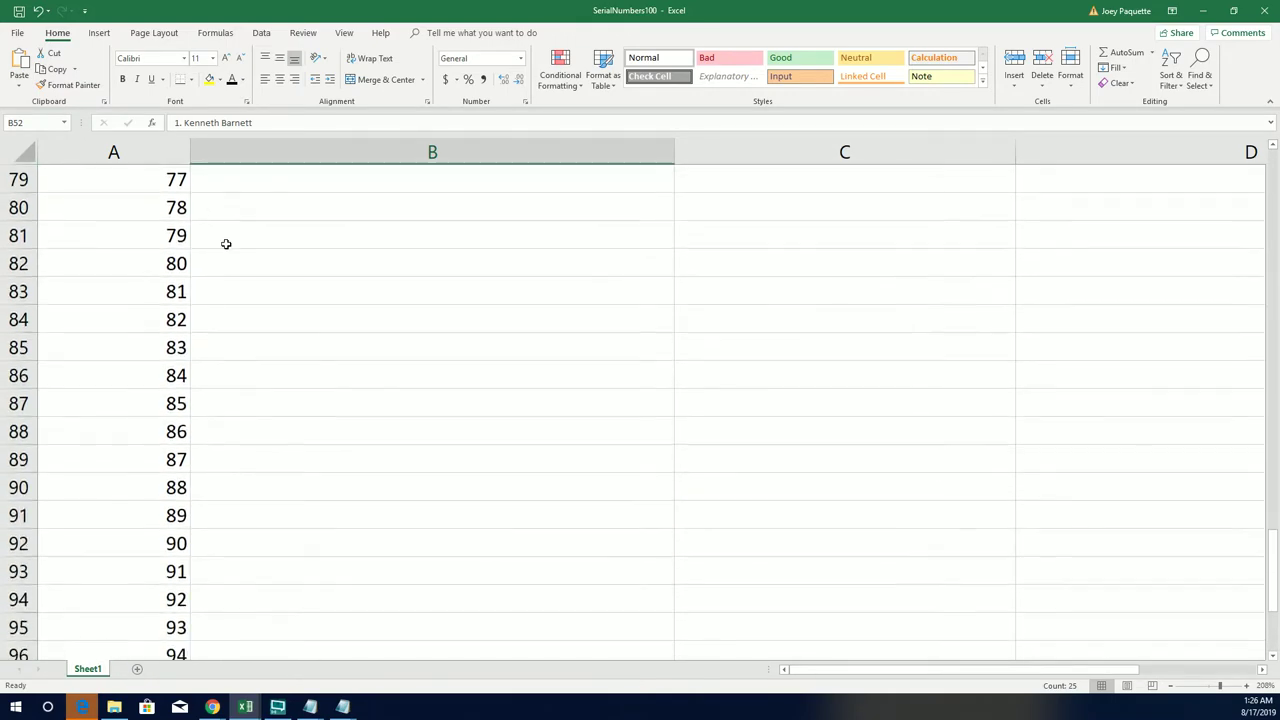
{"action": "scroll", "coordinate": [226, 243], "scroll_direction": "up", "scroll_amount": 1}
{"action": "scroll", "coordinate": [229, 237], "scroll_direction": "down", "scroll_amount": 1}
{"action": "left_click", "coordinate": [277, 707]}
{"action": "left_click_drag", "start_coordinate": [277, 707], "coordinate": [294, 620]}
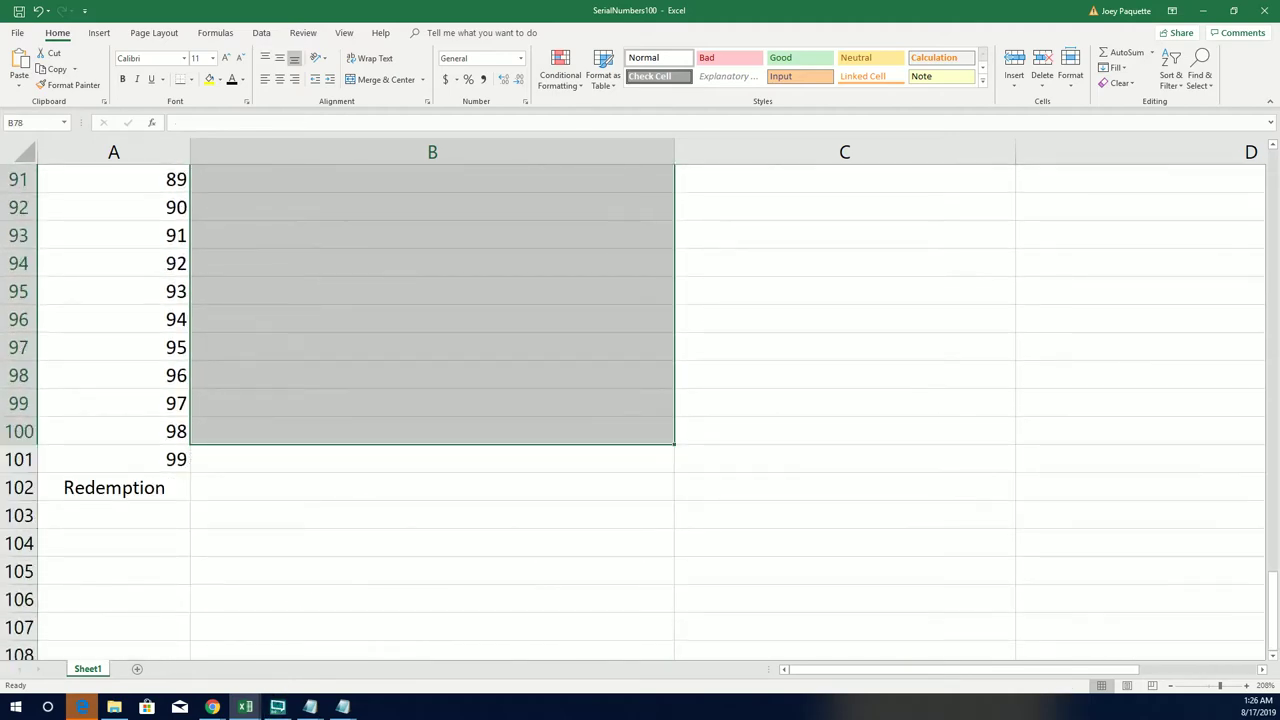